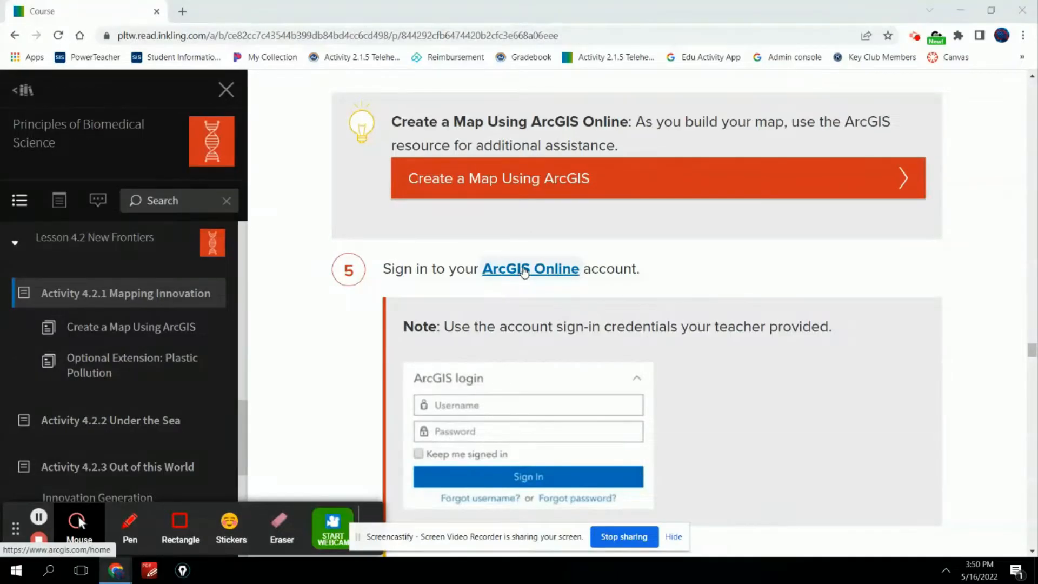
Open ArcGIS Online from the course page, sign in with the saved account credentials, and go to the organization's home page
{"action": "left_click", "coordinate": [525, 271]}
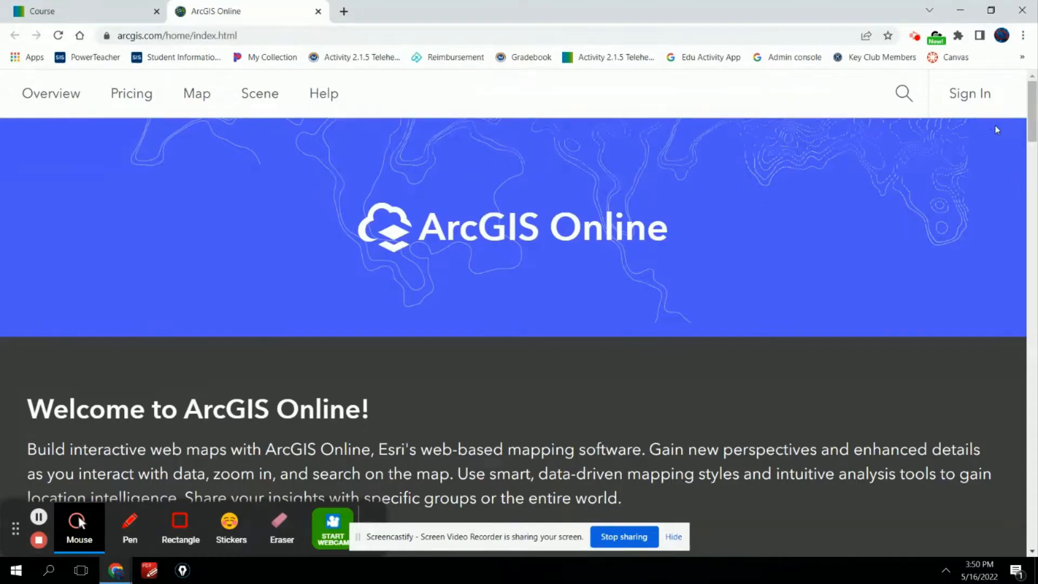
{"action": "left_click", "coordinate": [990, 100]}
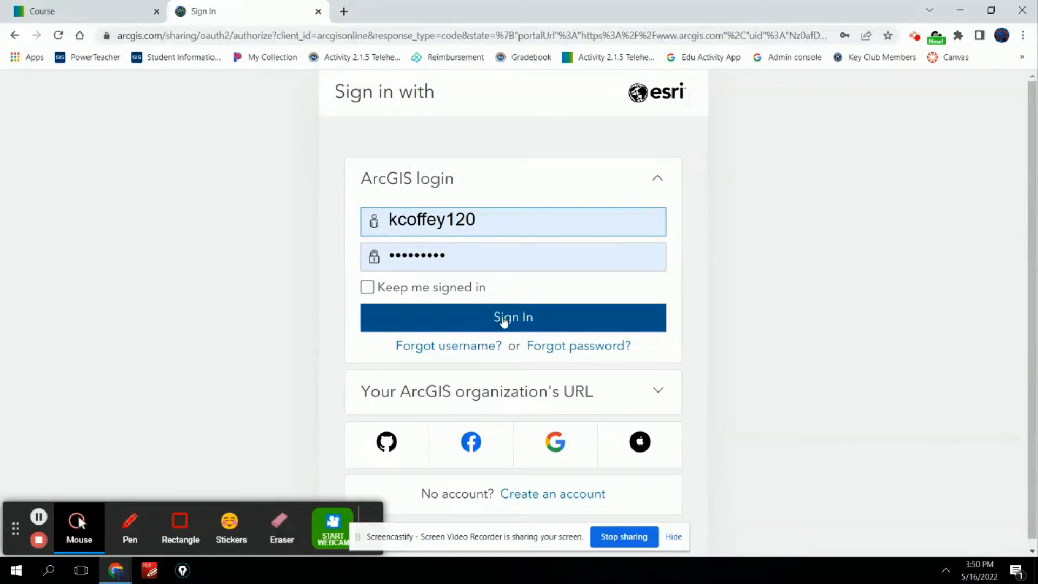
{"action": "left_click", "coordinate": [504, 321]}
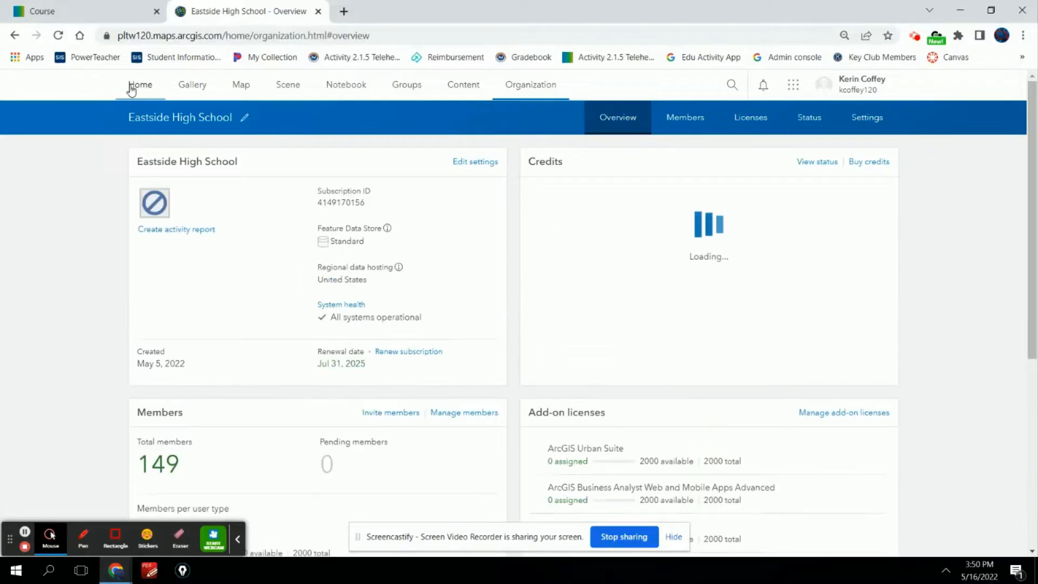
{"action": "left_click", "coordinate": [136, 85]}
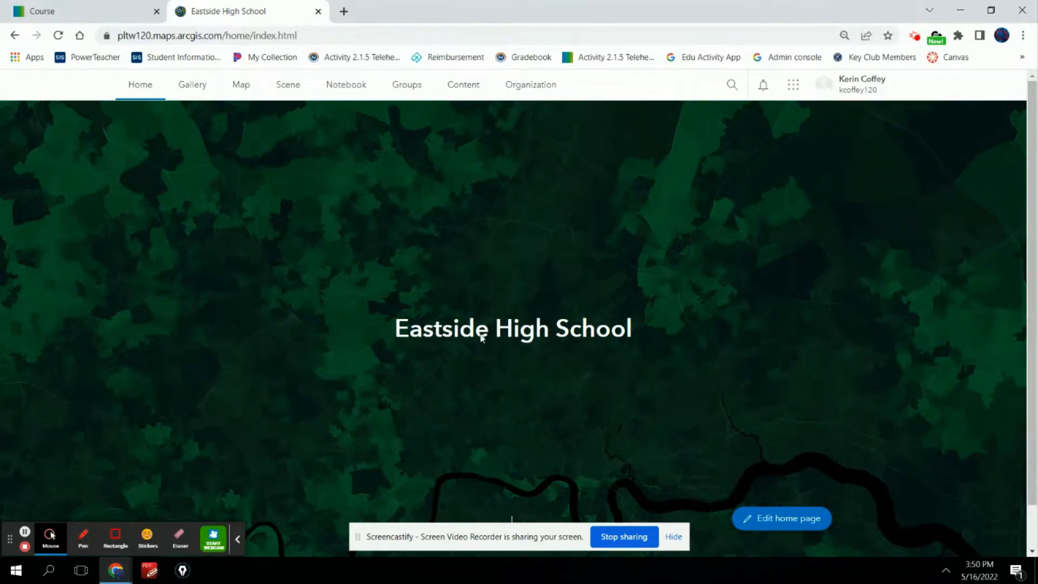
Consult the course instructions following the sign-in step and open a new map in the ArcGIS Map Viewer
{"action": "left_click", "coordinate": [32, 11]}
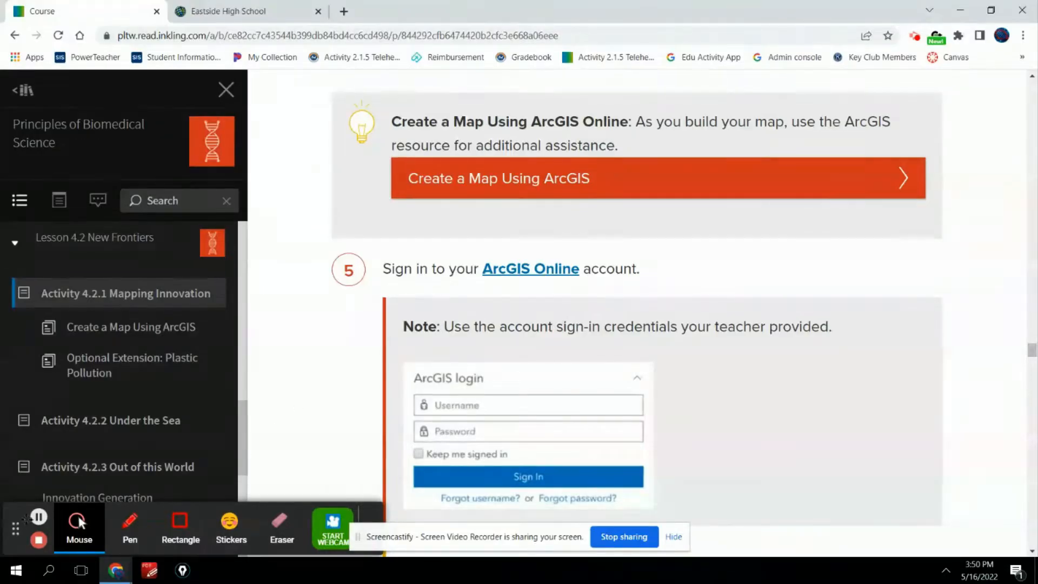
{"action": "left_click_drag", "start_coordinate": [15, 529], "coordinate": [29, 461]}
{"action": "mouse_move", "coordinate": [37, 419]}
{"action": "left_mouse_down"}
{"action": "mouse_move", "coordinate": [71, 338]}
{"action": "mouse_move", "coordinate": [59, 334]}
{"action": "mouse_move", "coordinate": [76, 329]}
{"action": "mouse_move", "coordinate": [471, 463]}
{"action": "mouse_move", "coordinate": [523, 465]}
{"action": "mouse_move", "coordinate": [72, 435]}
{"action": "left_mouse_up"}
{"action": "scroll", "coordinate": [587, 411], "scroll_direction": "down", "scroll_amount": 8}
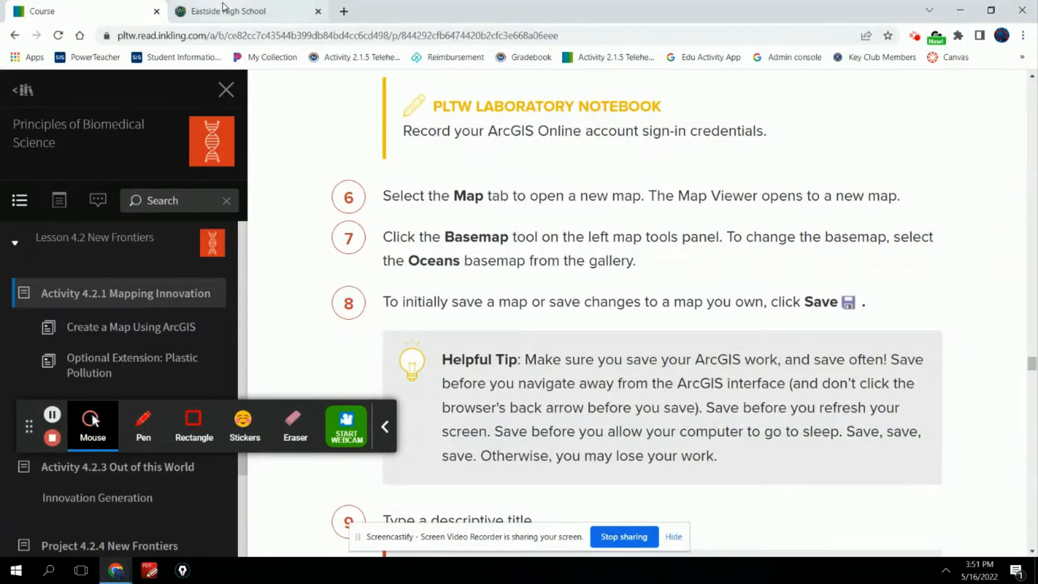
{"action": "left_click", "coordinate": [222, 10]}
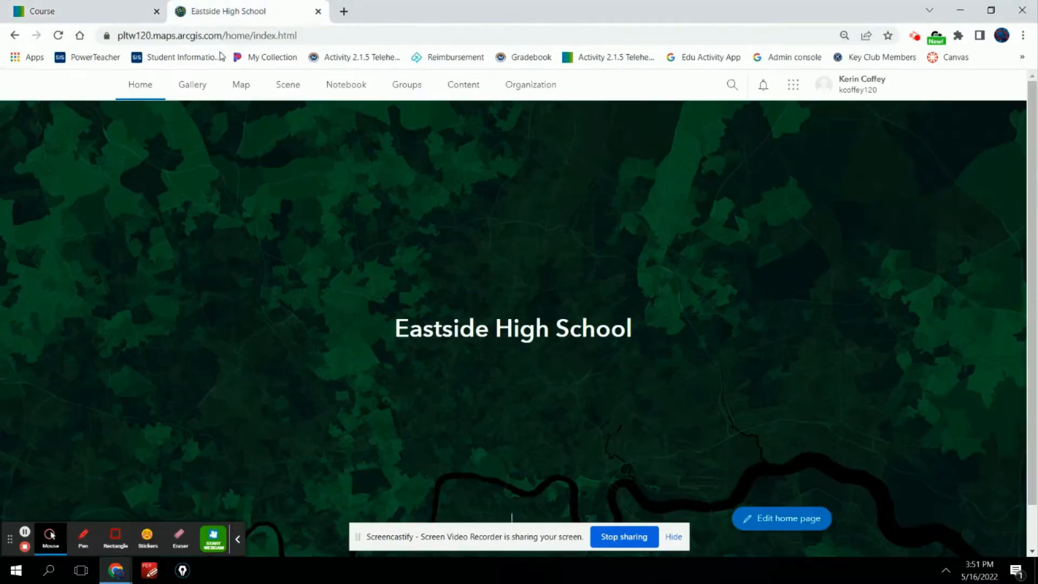
{"action": "left_click", "coordinate": [241, 86]}
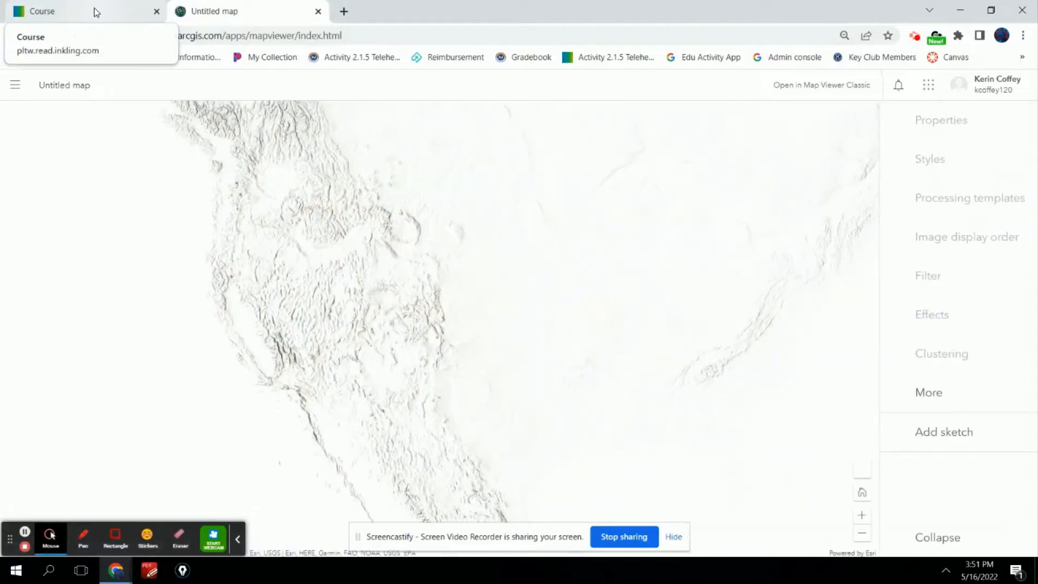
Check the basemap instruction in the course and change the map's basemap to Oceans
{"action": "left_click", "coordinate": [94, 8]}
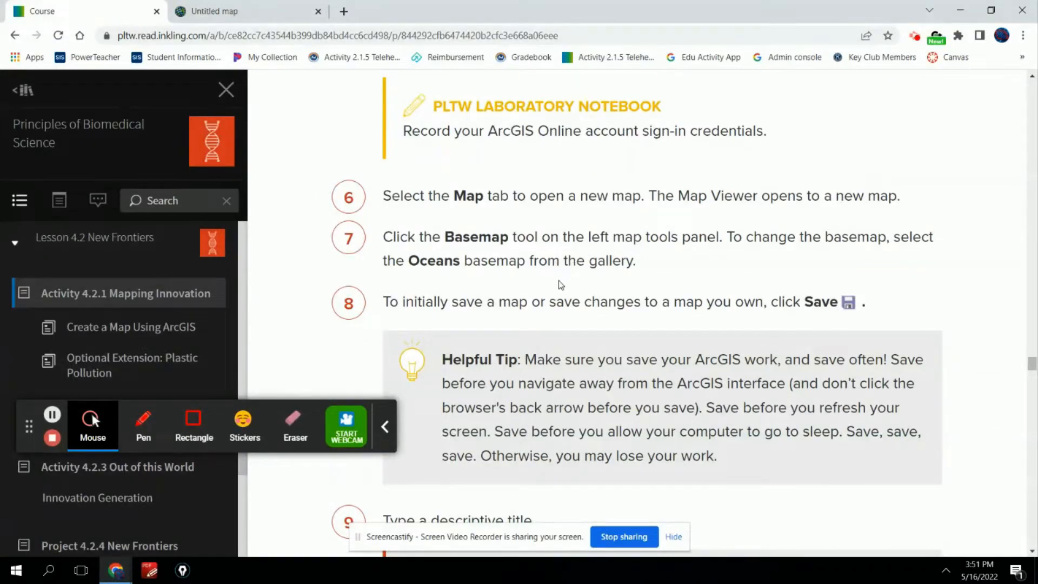
{"action": "left_click", "coordinate": [225, 11]}
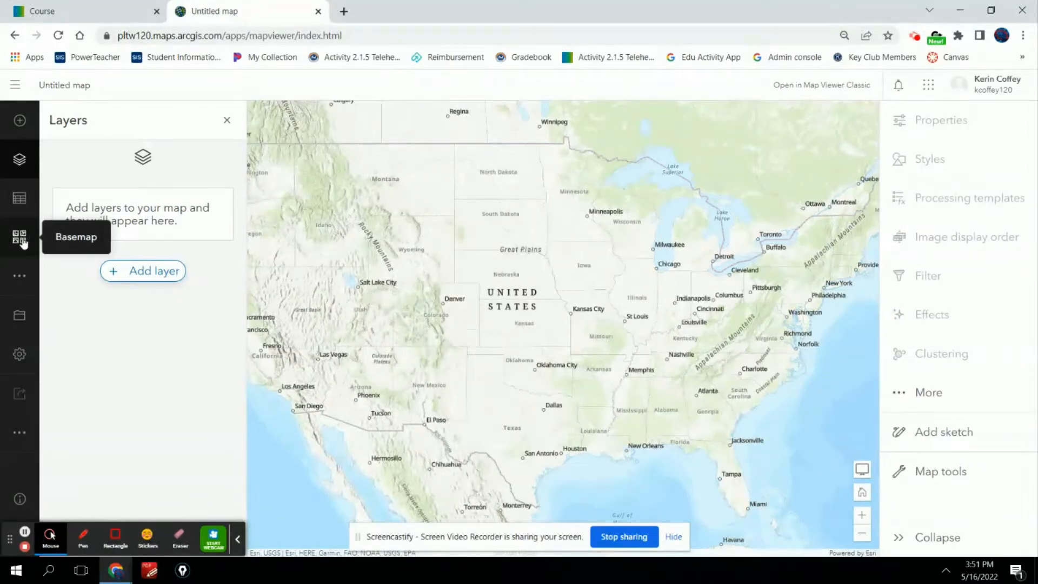
{"action": "left_click", "coordinate": [21, 241]}
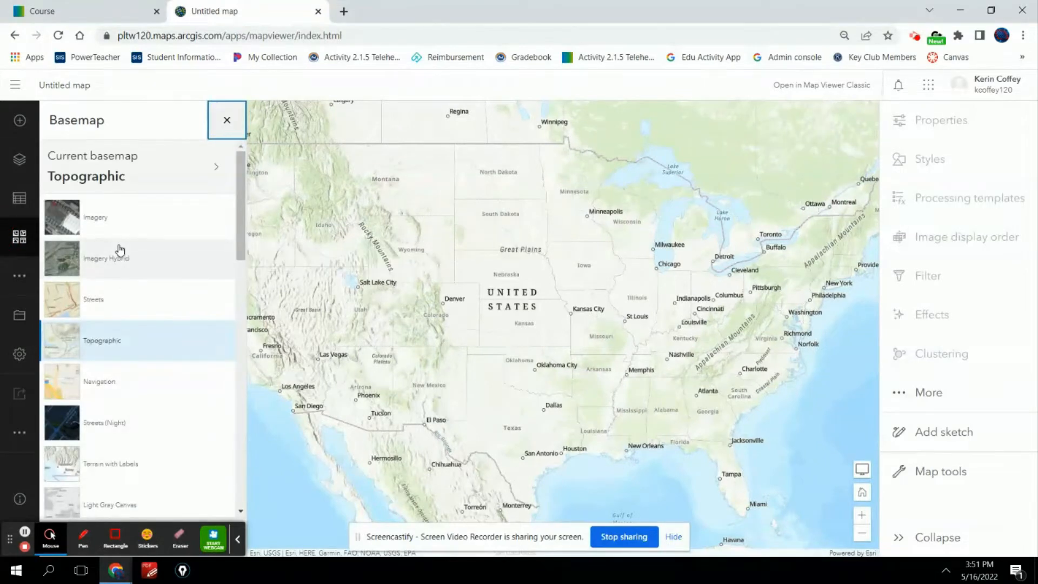
{"action": "scroll", "coordinate": [118, 249], "scroll_direction": "down", "scroll_amount": 2}
{"action": "scroll", "coordinate": [120, 250], "scroll_direction": "down", "scroll_amount": 1}
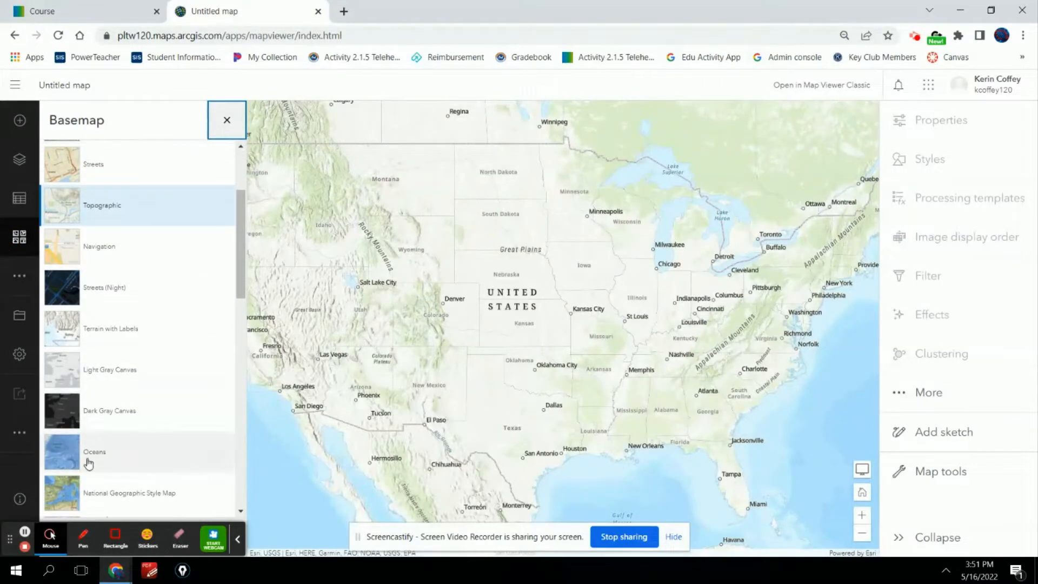
{"action": "left_click", "coordinate": [128, 460]}
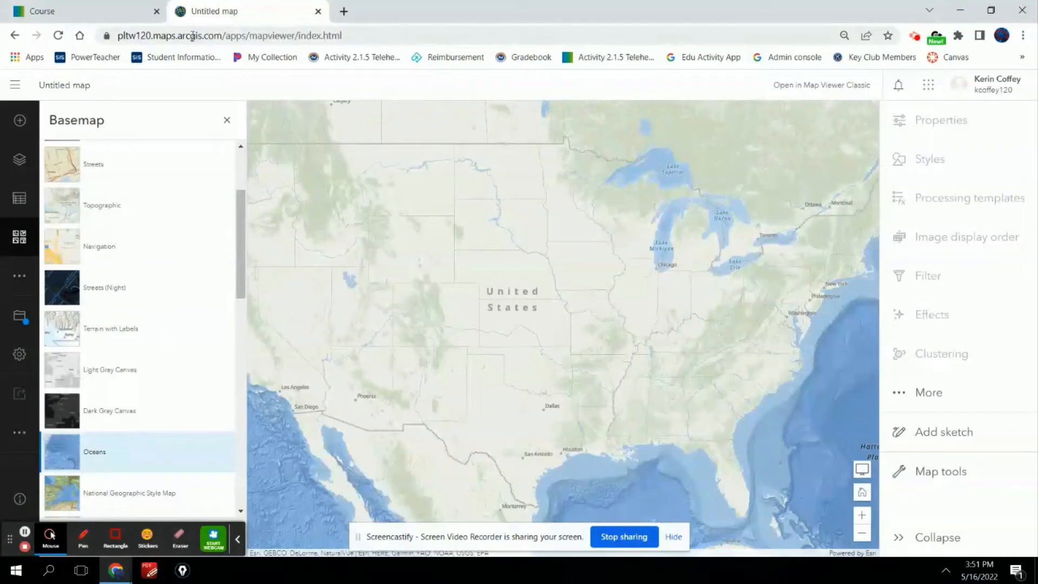
Read the course instructions on saving and naming maps, and start saving the untitled map as a new map
{"action": "left_click", "coordinate": [99, 13]}
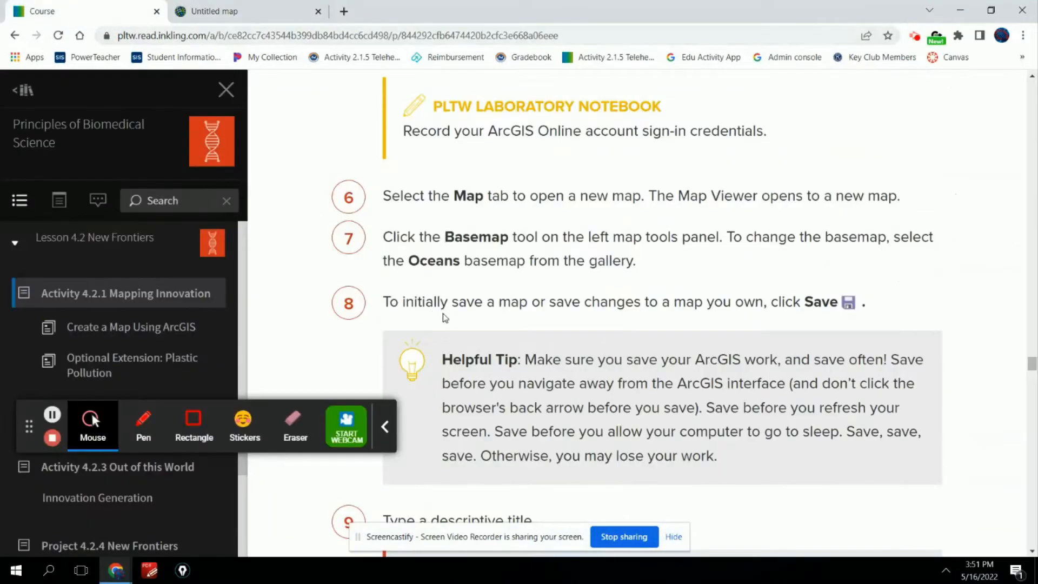
{"action": "scroll", "coordinate": [446, 316], "scroll_direction": "down", "scroll_amount": 3}
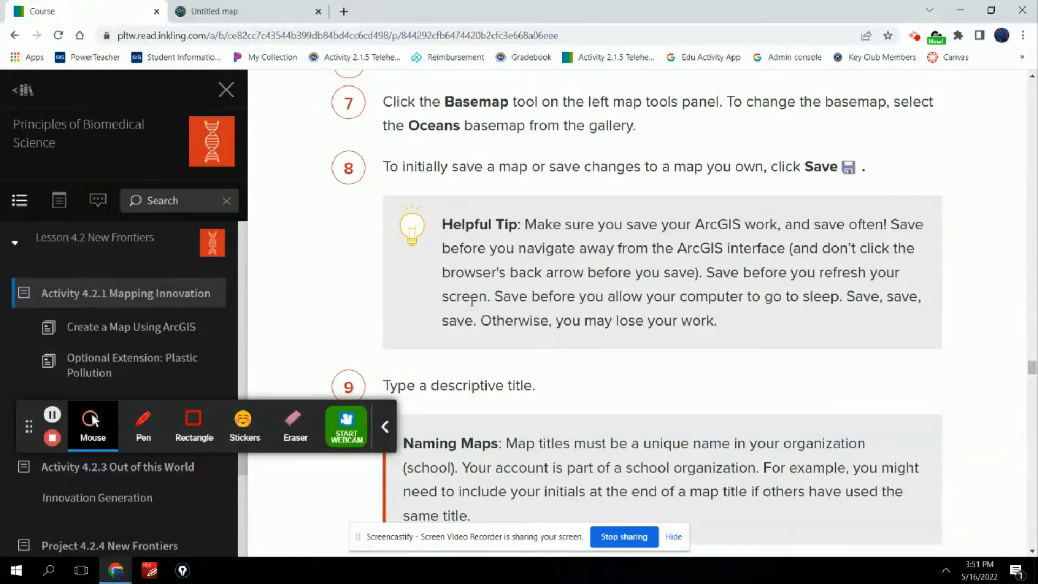
{"action": "left_click", "coordinate": [230, 10]}
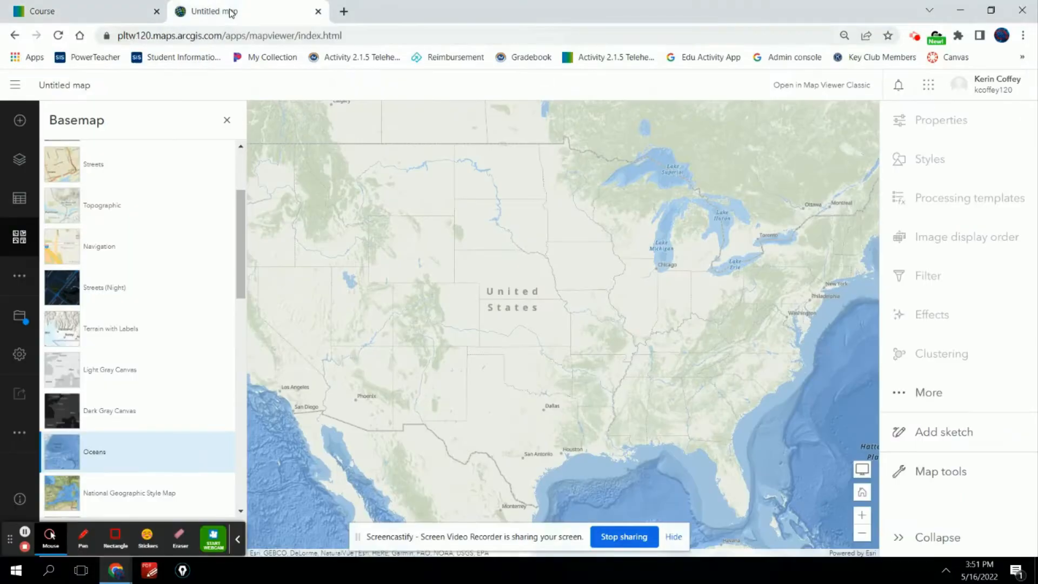
{"action": "left_click", "coordinate": [24, 322]}
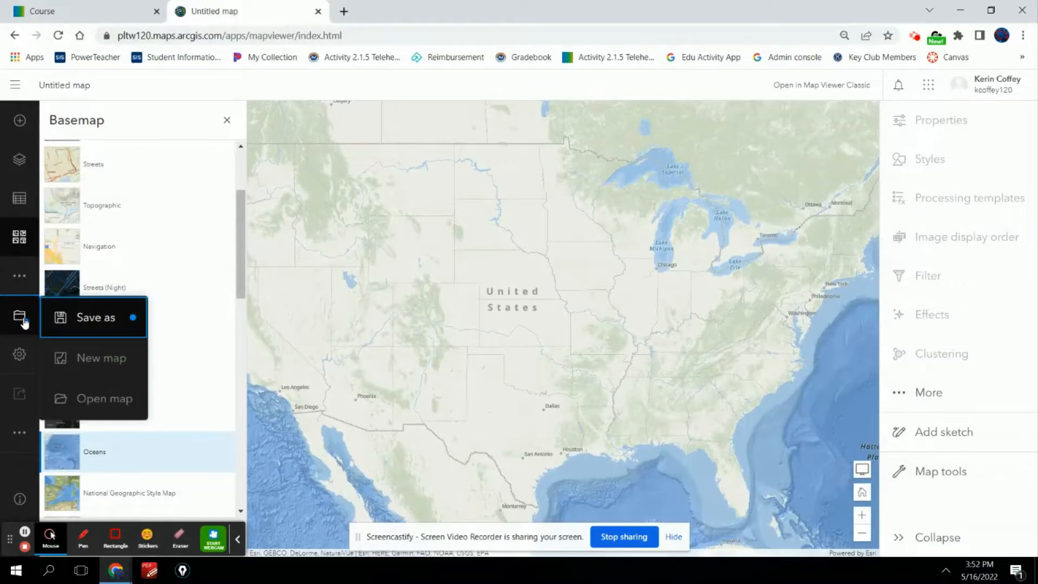
{"action": "left_click", "coordinate": [71, 320]}
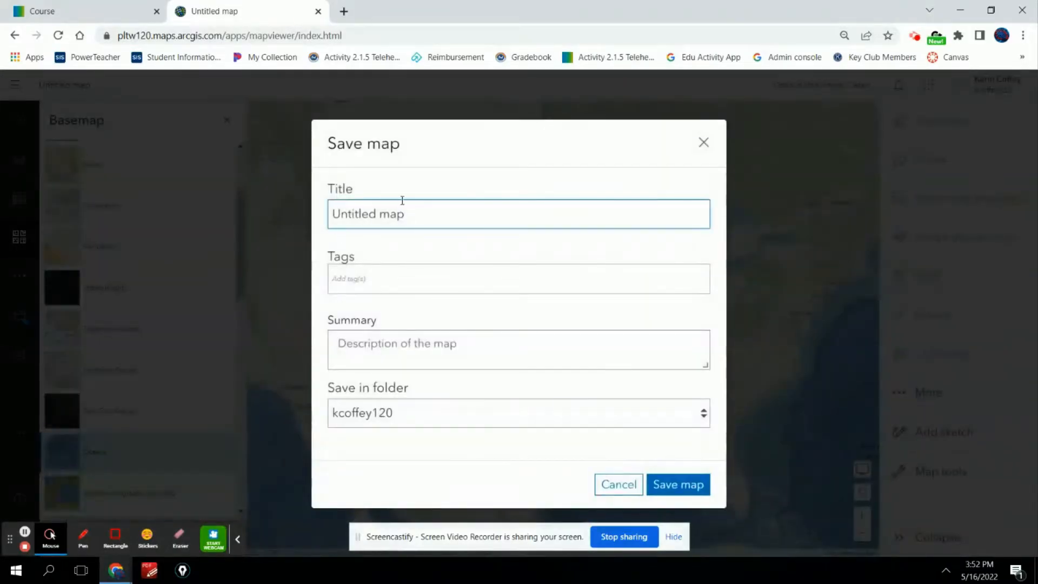
Replace the default map title with "PBS 4.2.1 Sponge Selection Map KCP2"
{"action": "left_click_drag", "start_coordinate": [411, 213], "coordinate": [336, 213]}
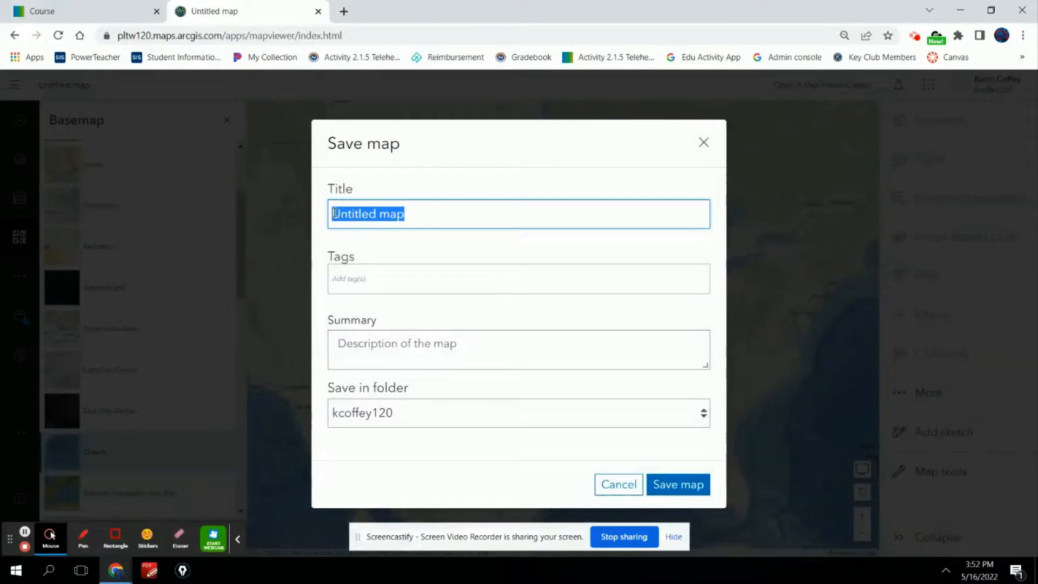
{"action": "type", "text": "PBS"}
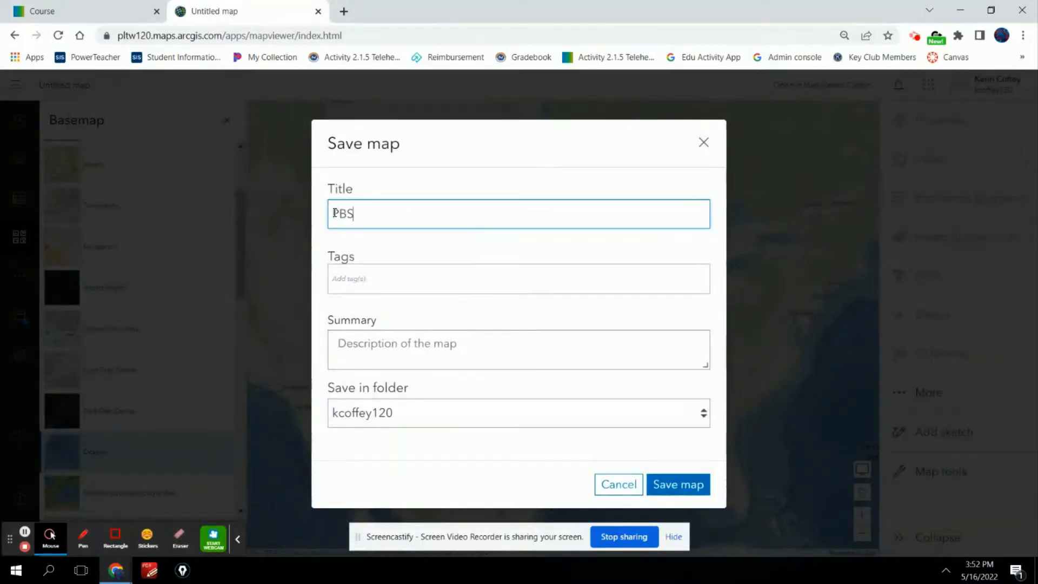
{"action": "type", "text": " 4.2"}
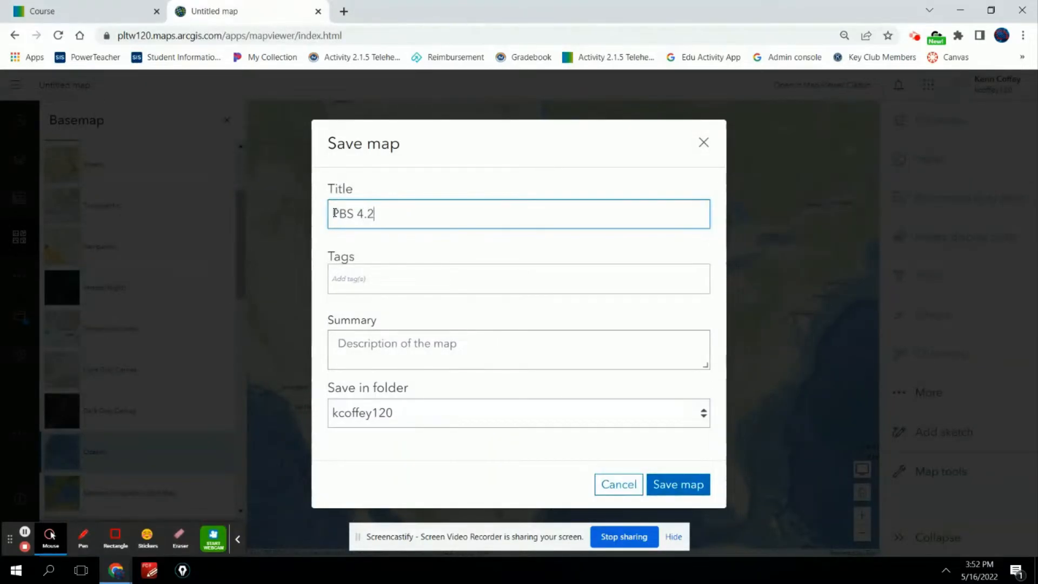
{"action": "type", "text": ".1 Spong"}
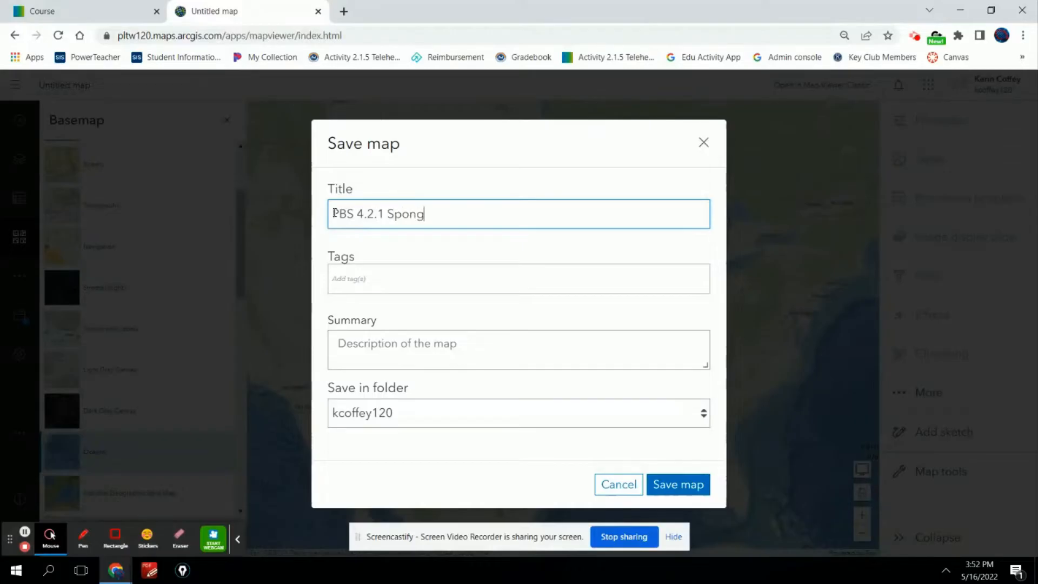
{"action": "type", "text": "e Selection Ma"}
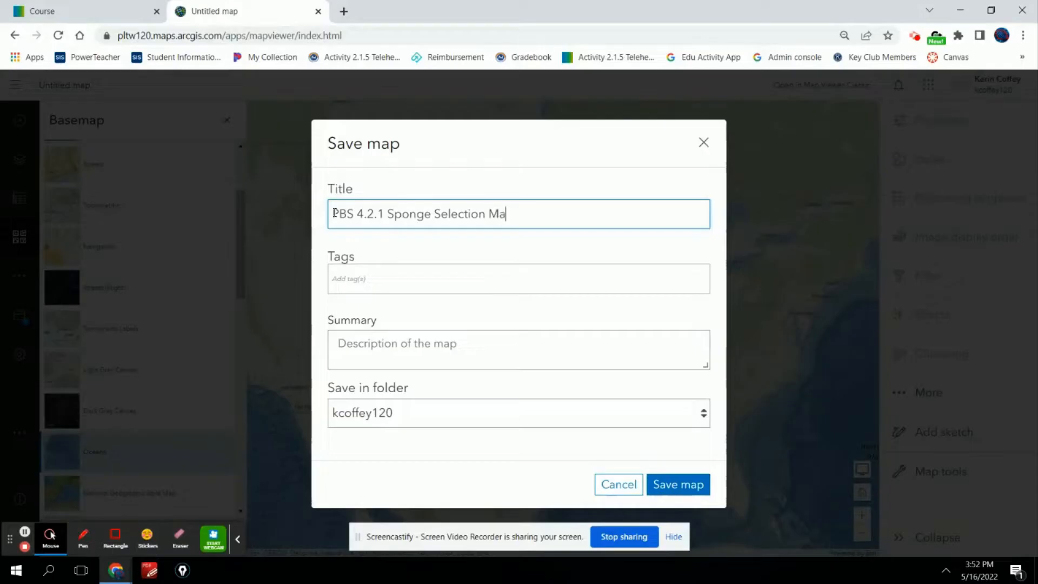
{"action": "type", "text": "p P"}
{"action": "key", "text": "BackSpace"}
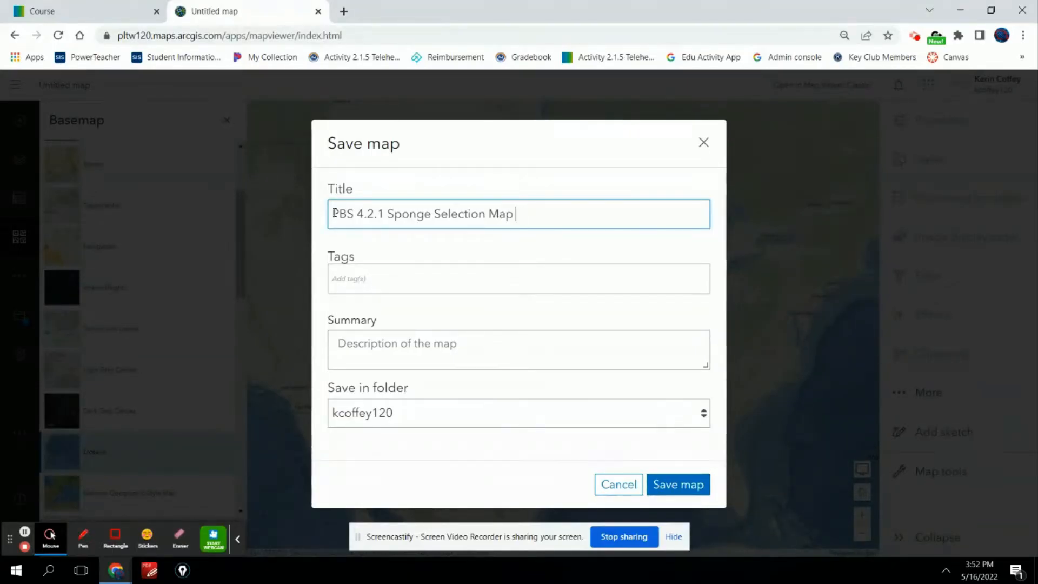
{"action": "type", "text": "KC"}
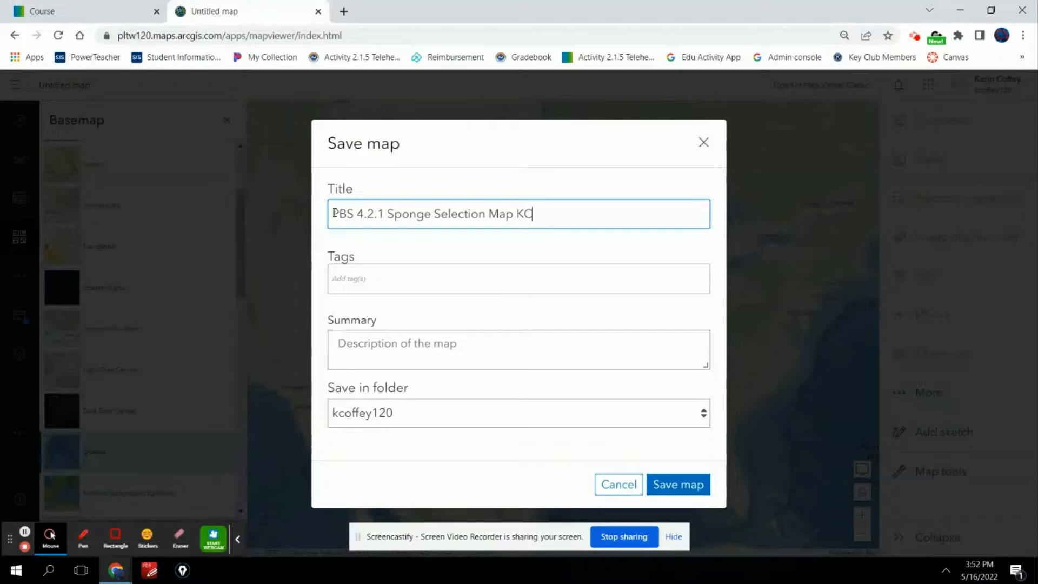
{"action": "type", "text": "P2"}
Copy the example tags from course step 10 and add "deep-sea sponges" and "marine biotechnology" as the map's tags
{"action": "left_click", "coordinate": [354, 279]}
{"action": "left_click", "coordinate": [77, 21]}
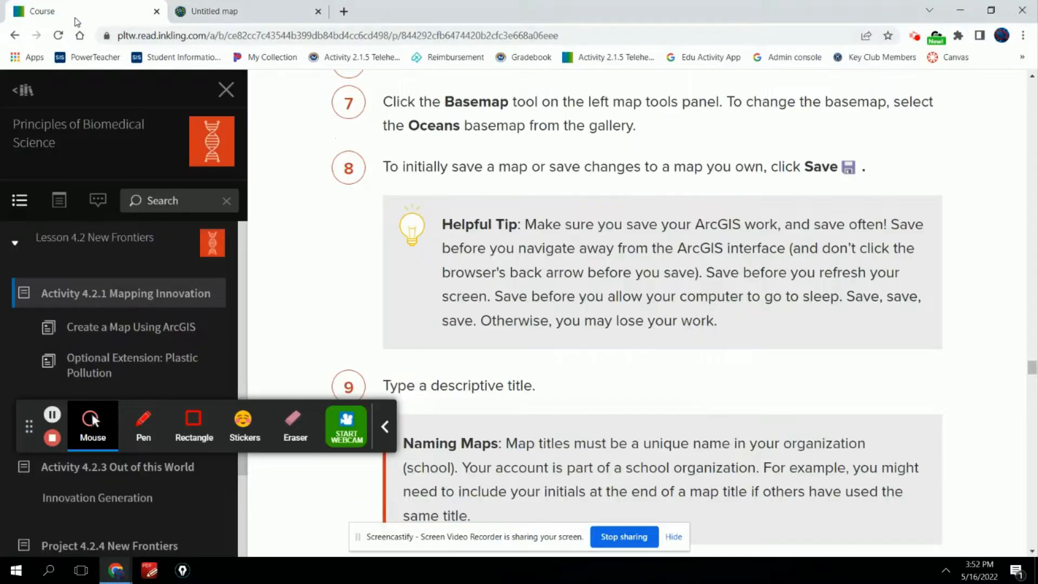
{"action": "scroll", "coordinate": [705, 372], "scroll_direction": "down", "scroll_amount": 4}
{"action": "scroll", "coordinate": [648, 343], "scroll_direction": "down", "scroll_amount": 3}
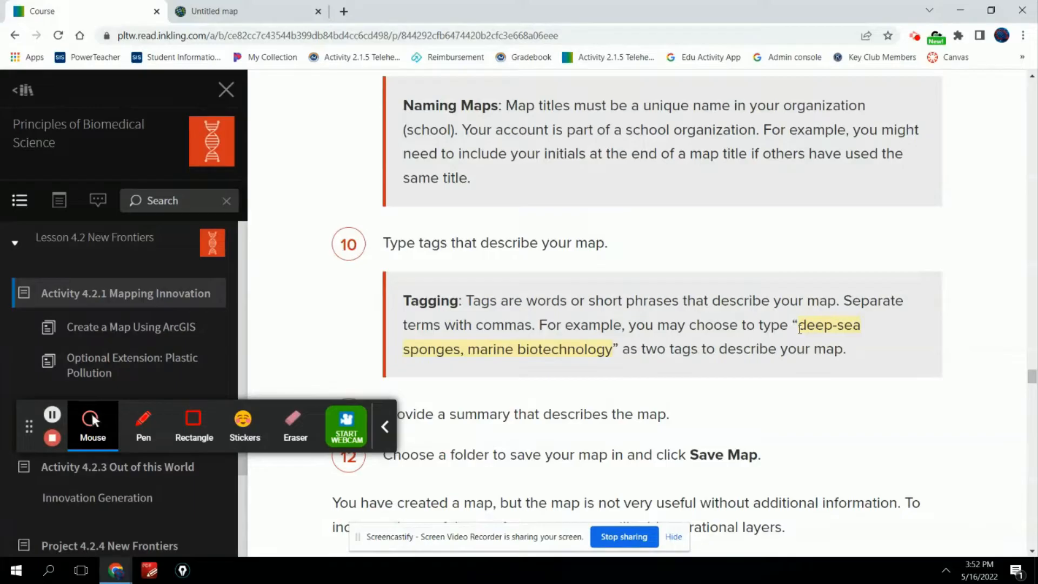
{"action": "left_click_drag", "start_coordinate": [800, 327], "coordinate": [612, 352]}
{"action": "key", "text": "ctrl+c"}
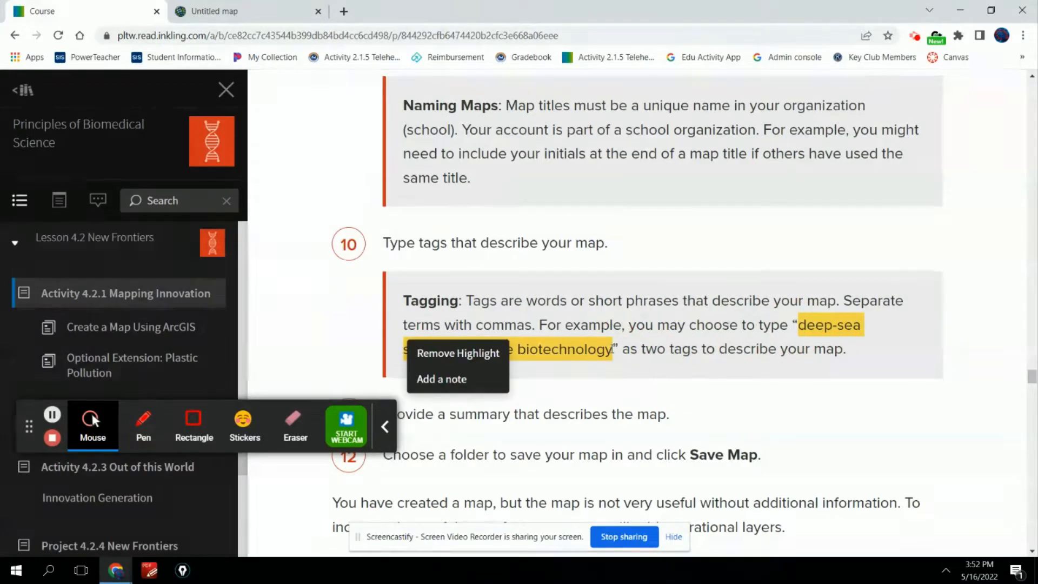
{"action": "left_click", "coordinate": [265, 11]}
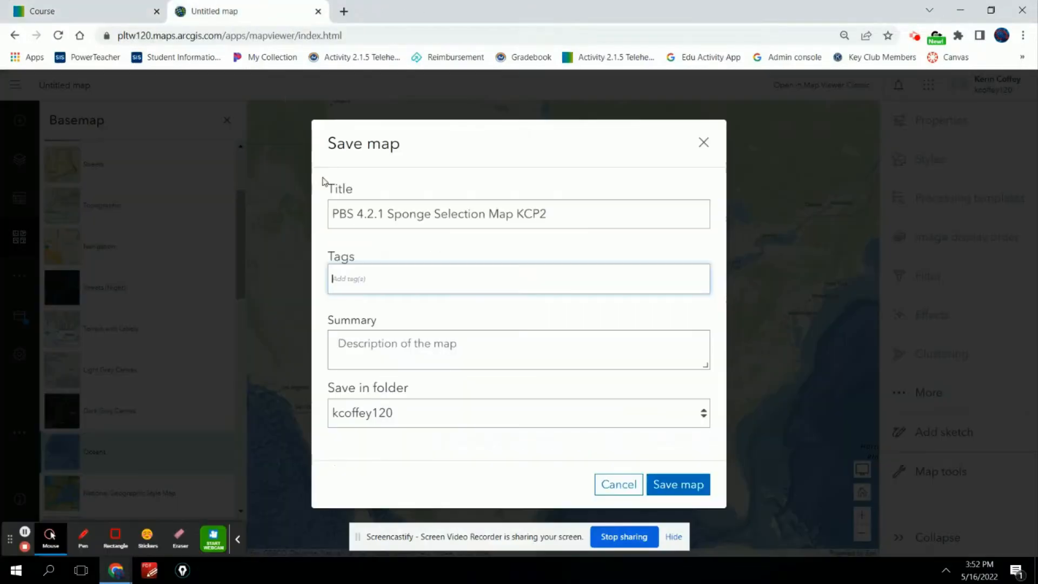
{"action": "left_click", "coordinate": [346, 276]}
{"action": "key", "text": "ctrl+v"}
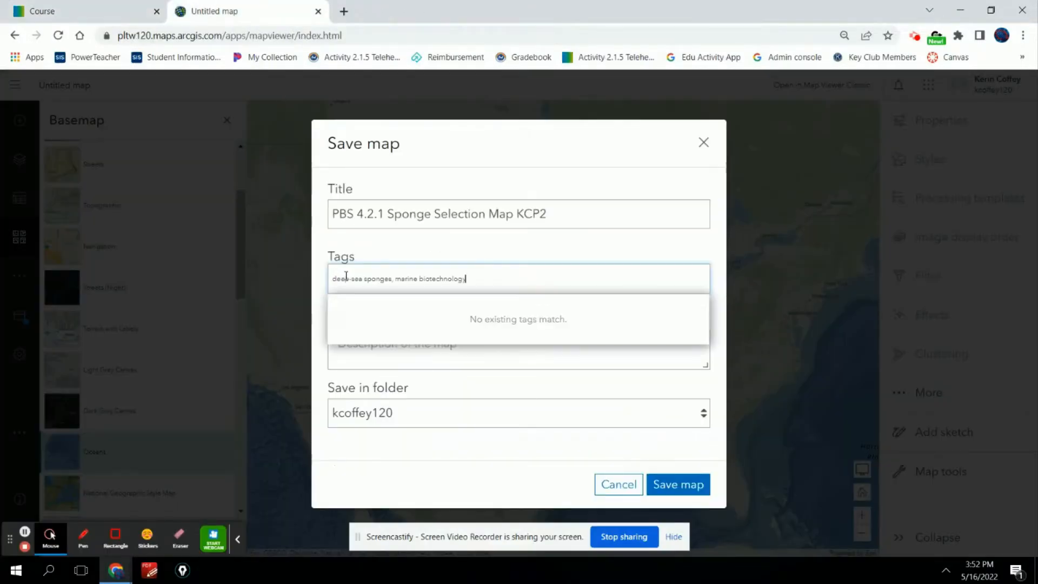
{"action": "key", "text": "Return"}
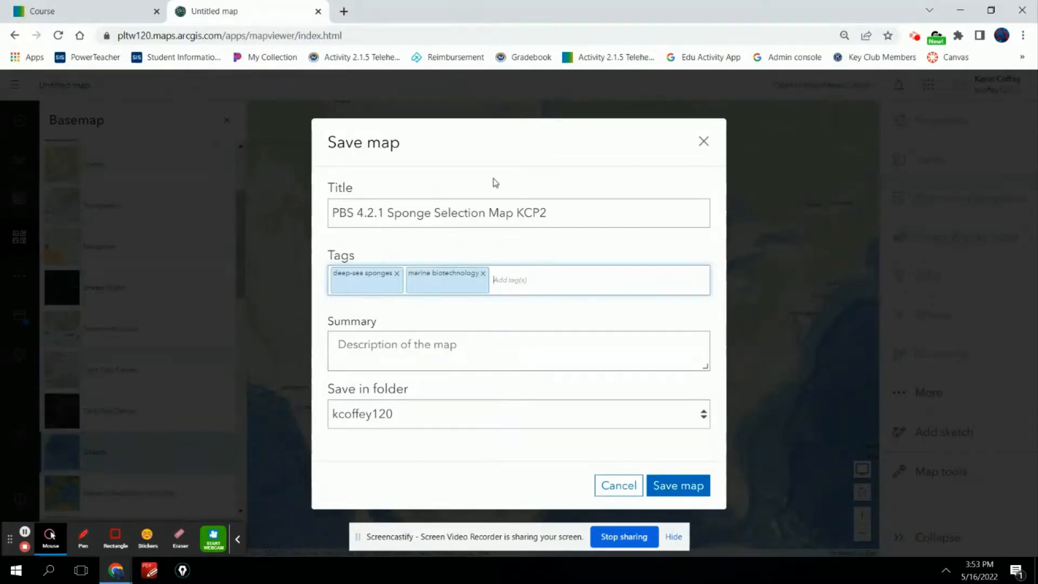
Check the course's summary instruction, enter "PBS 4.2.1 Sponge Selection Map" as the map's summary, and save the map
{"action": "left_click", "coordinate": [116, 11]}
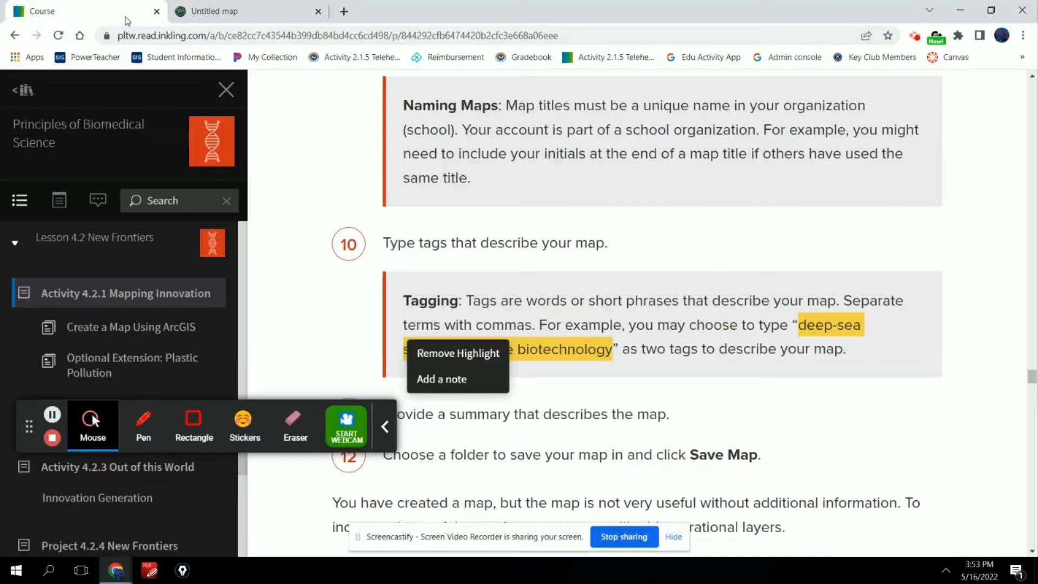
{"action": "scroll", "coordinate": [598, 403], "scroll_direction": "down", "scroll_amount": 2}
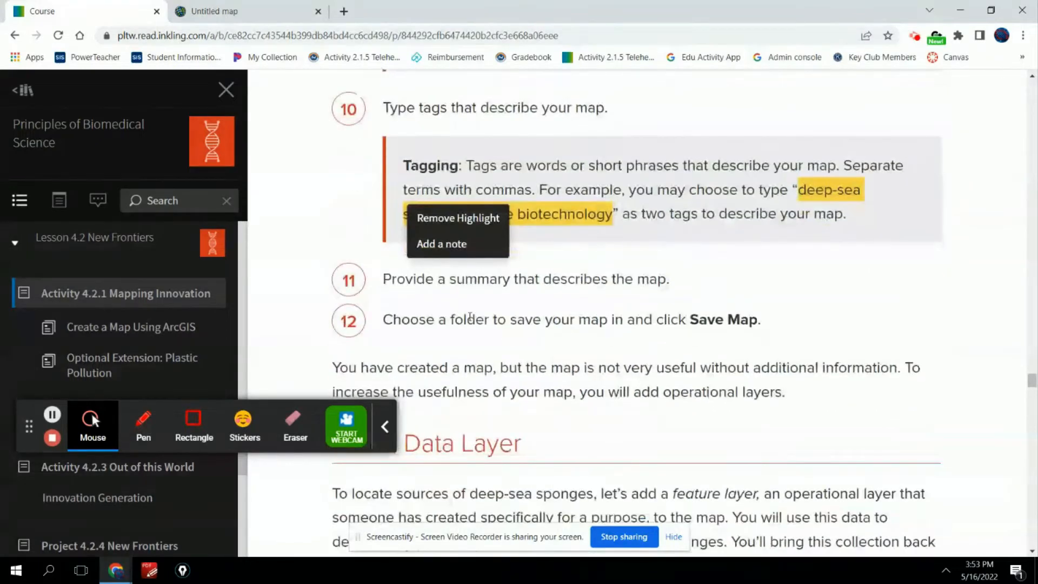
{"action": "left_click", "coordinate": [260, 8]}
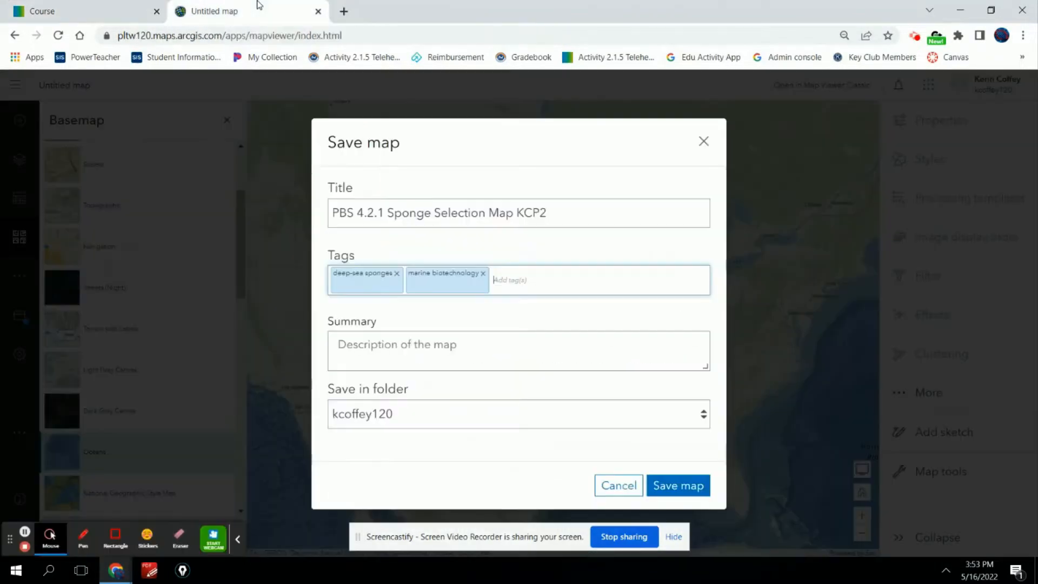
{"action": "left_click", "coordinate": [366, 348]}
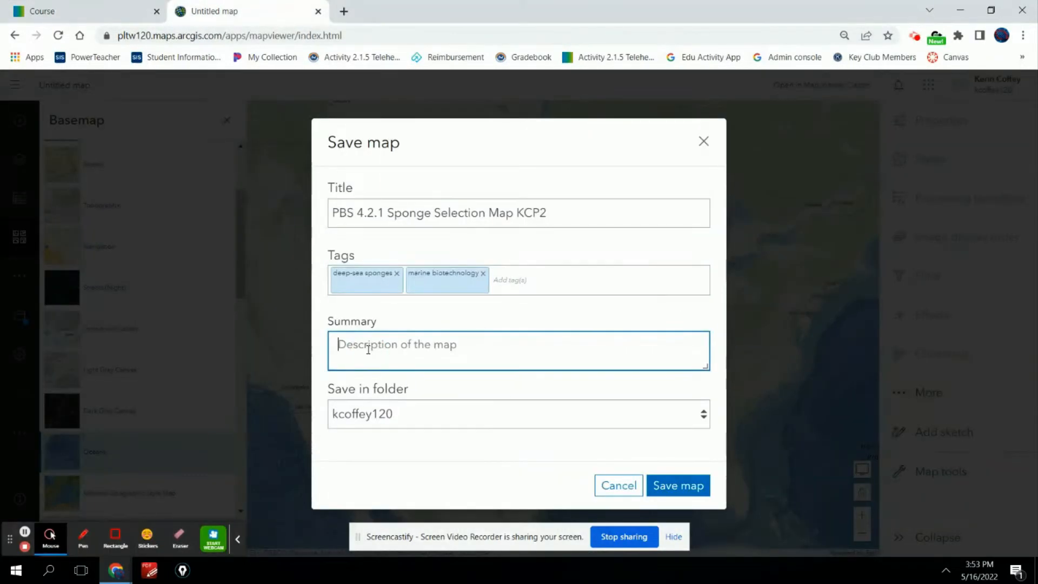
{"action": "type", "text": "PBS"}
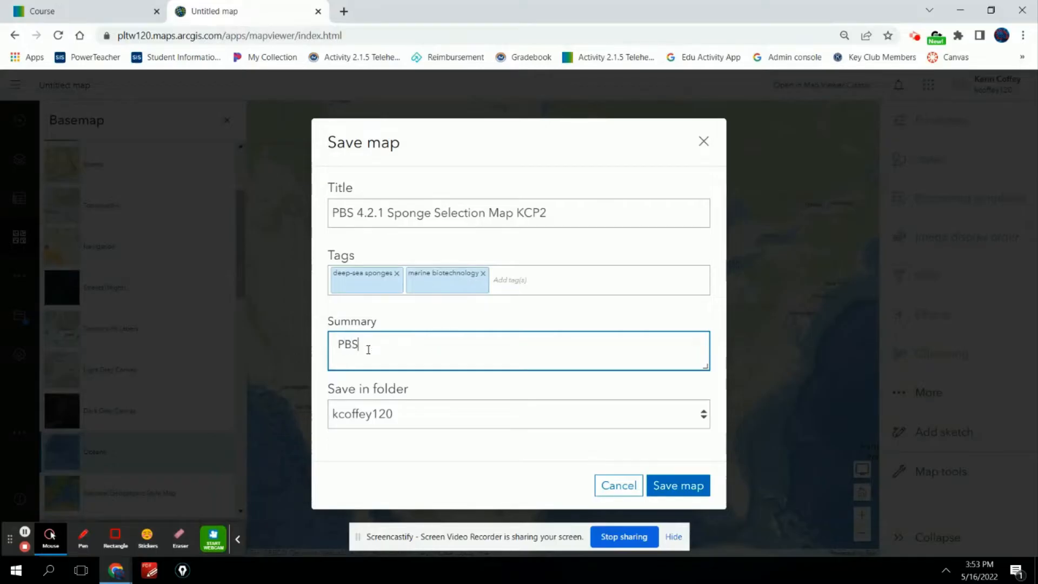
{"action": "type", "text": " 4.2.1 Sponge Selection Map"}
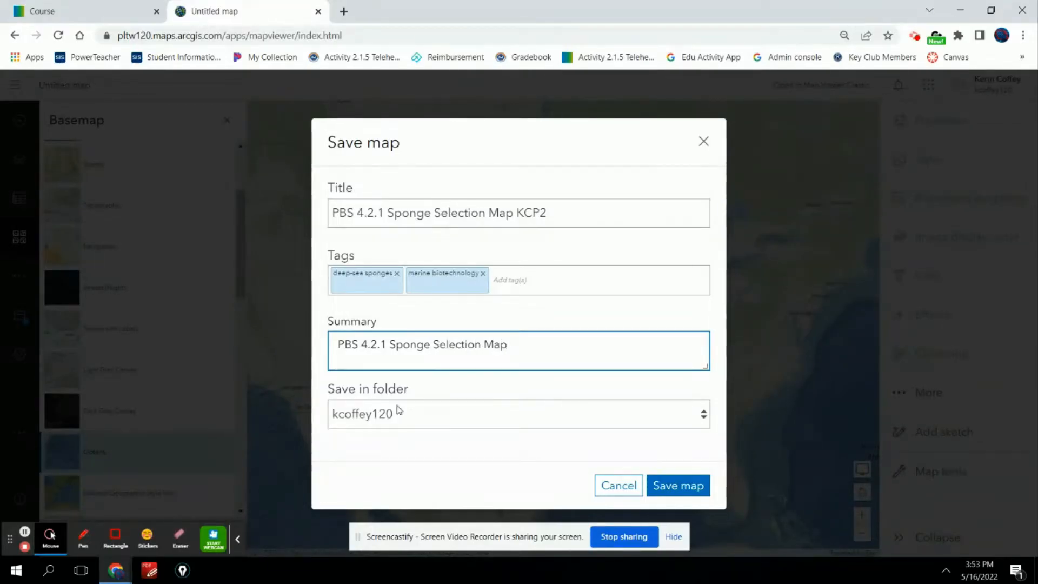
{"action": "left_click", "coordinate": [677, 490]}
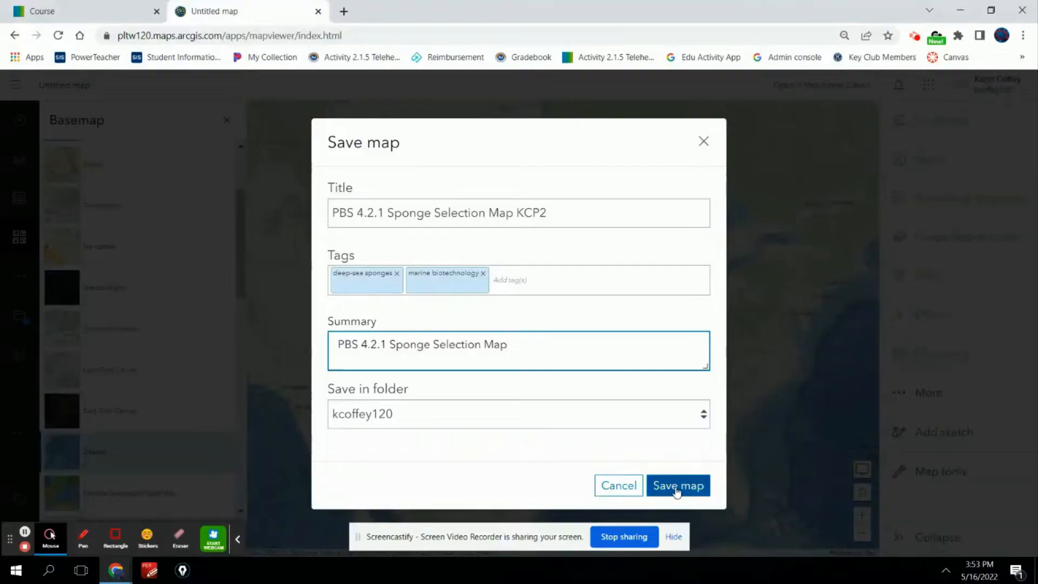
{"action": "left_click", "coordinate": [677, 490]}
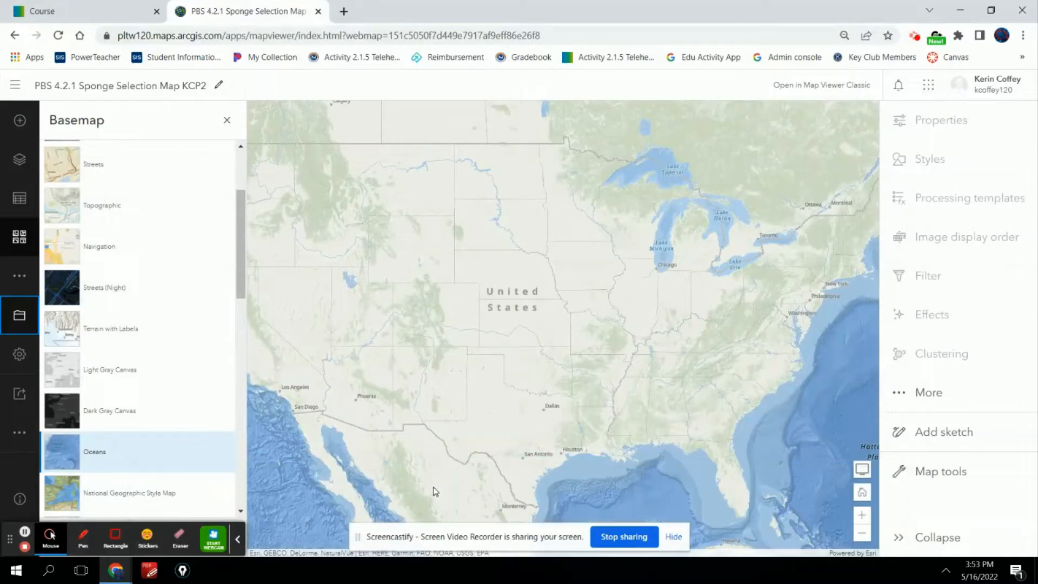
Close the map's basemap gallery and read the course's "Add a Data Layer" instructions through step 13
{"action": "left_click", "coordinate": [53, 13]}
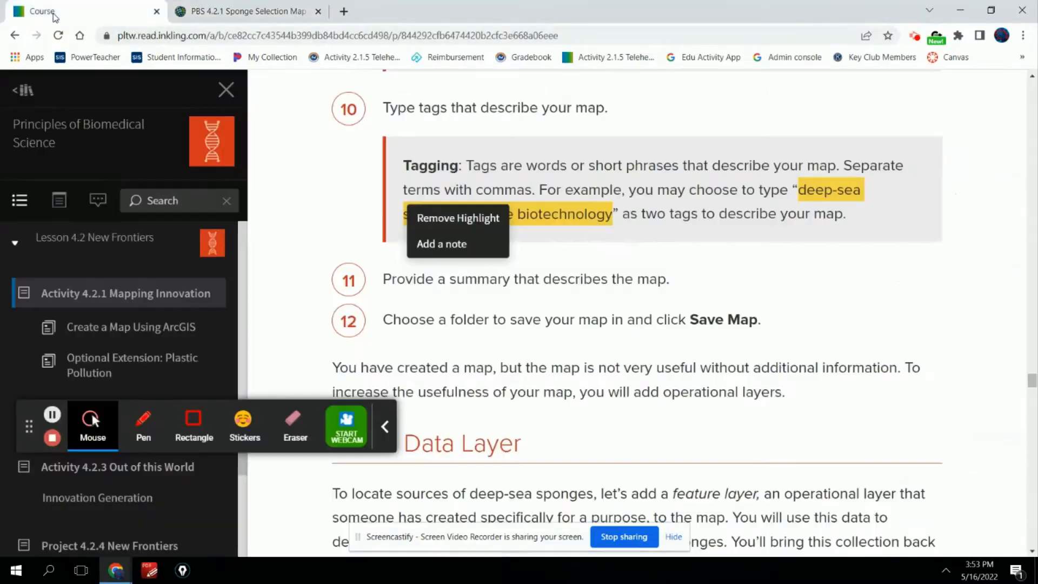
{"action": "scroll", "coordinate": [486, 349], "scroll_direction": "down", "scroll_amount": 1}
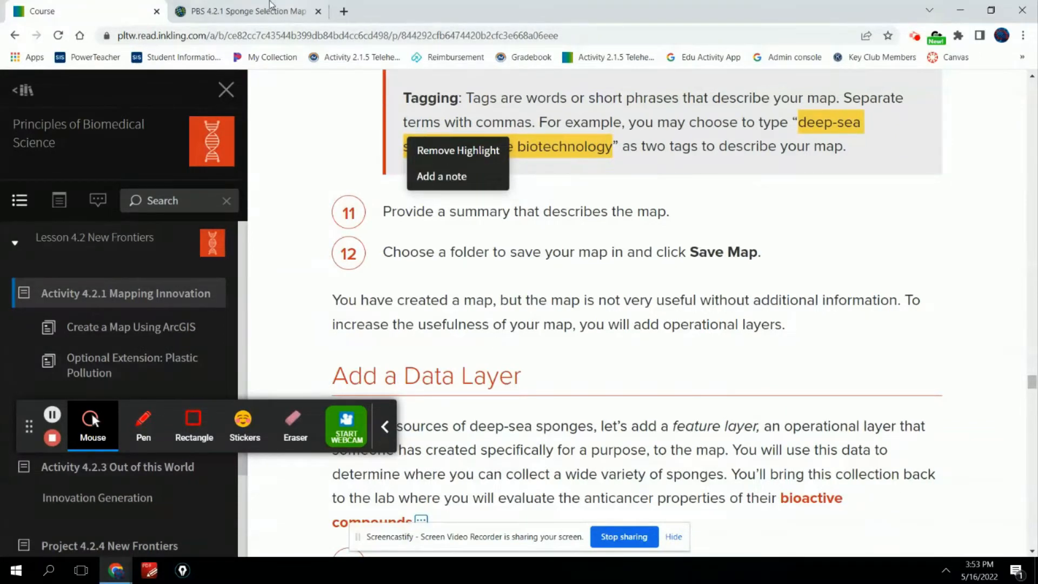
{"action": "left_click", "coordinate": [246, 11]}
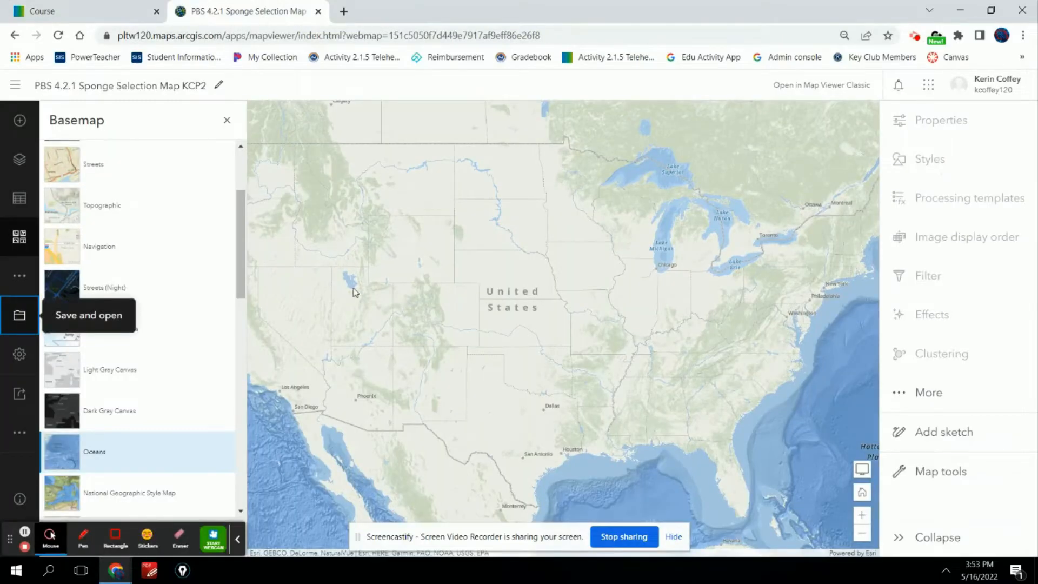
{"action": "left_click", "coordinate": [227, 120]}
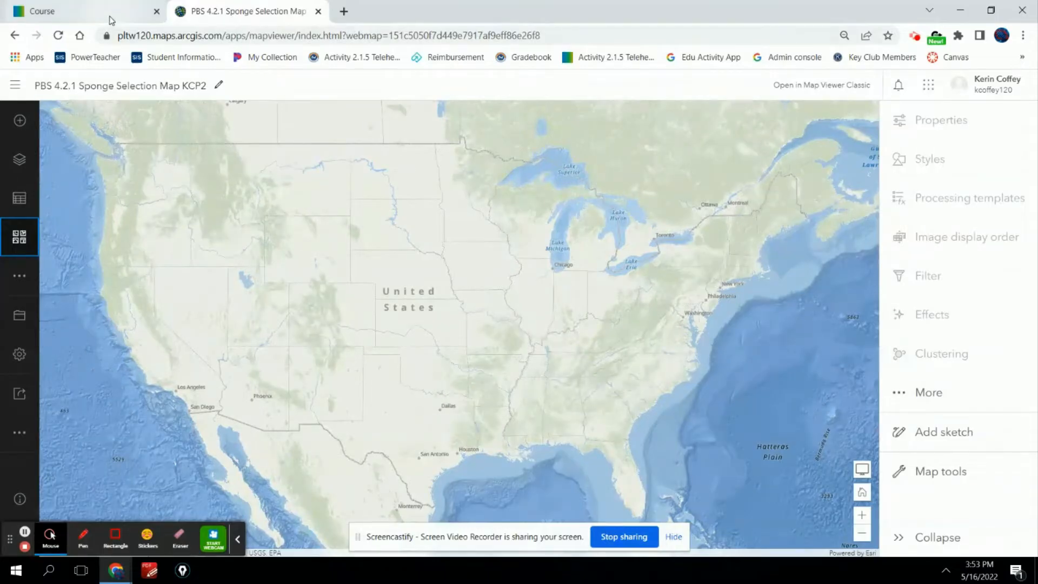
{"action": "left_click", "coordinate": [87, 12]}
{"action": "scroll", "coordinate": [341, 312], "scroll_direction": "down", "scroll_amount": 4}
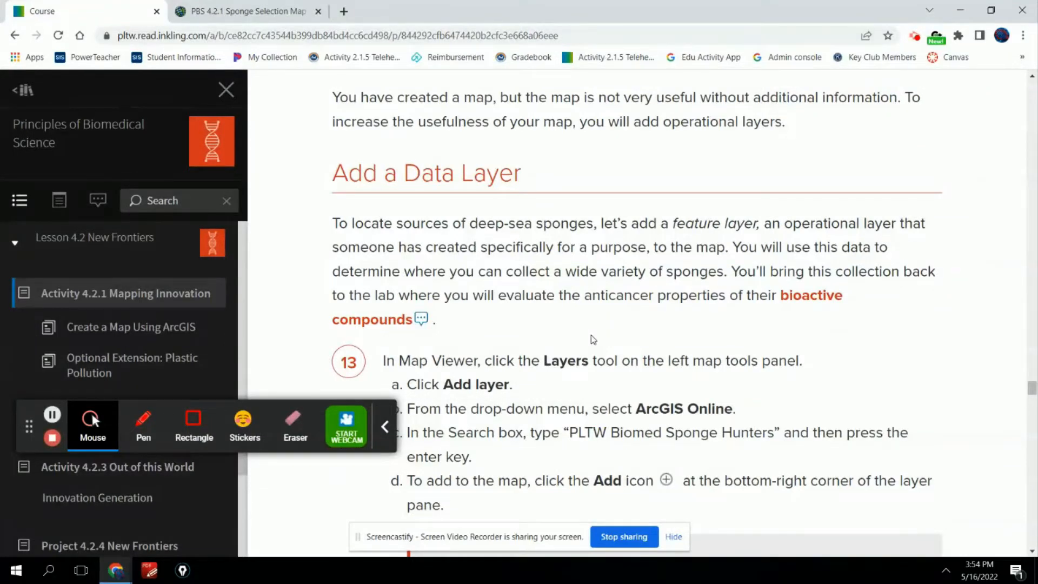
{"action": "scroll", "coordinate": [593, 340], "scroll_direction": "down", "scroll_amount": 4}
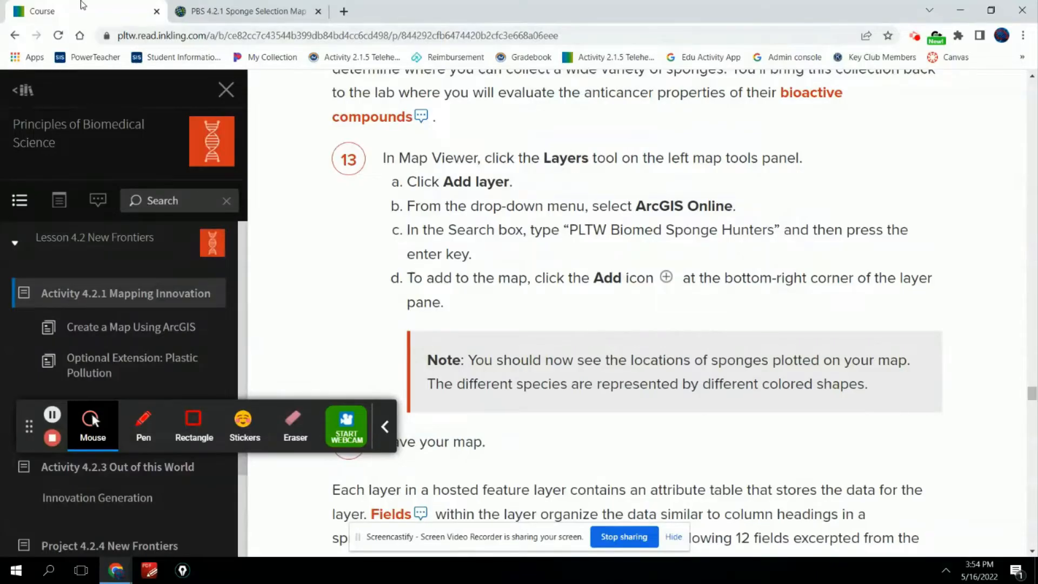
Start adding a layer to the sponge map and set ArcGIS Online as the layer source
{"action": "left_click", "coordinate": [243, 11]}
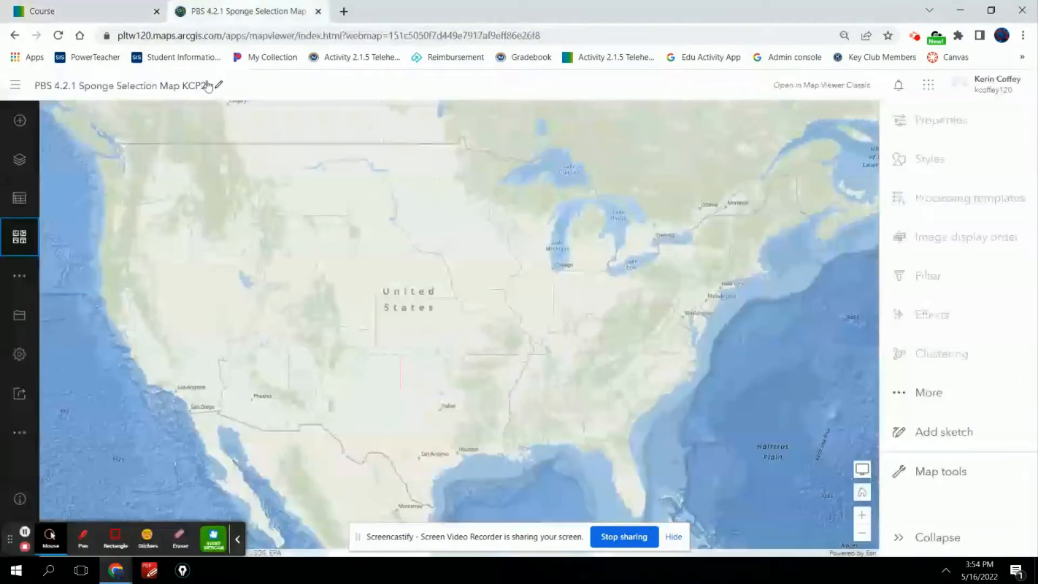
{"action": "left_click", "coordinate": [19, 160]}
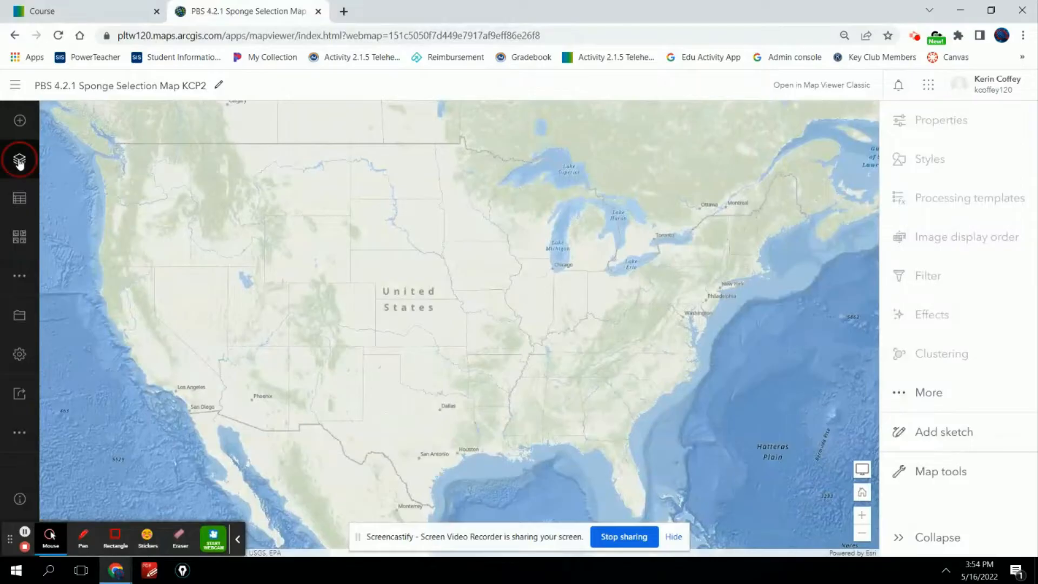
{"action": "left_click", "coordinate": [140, 271]}
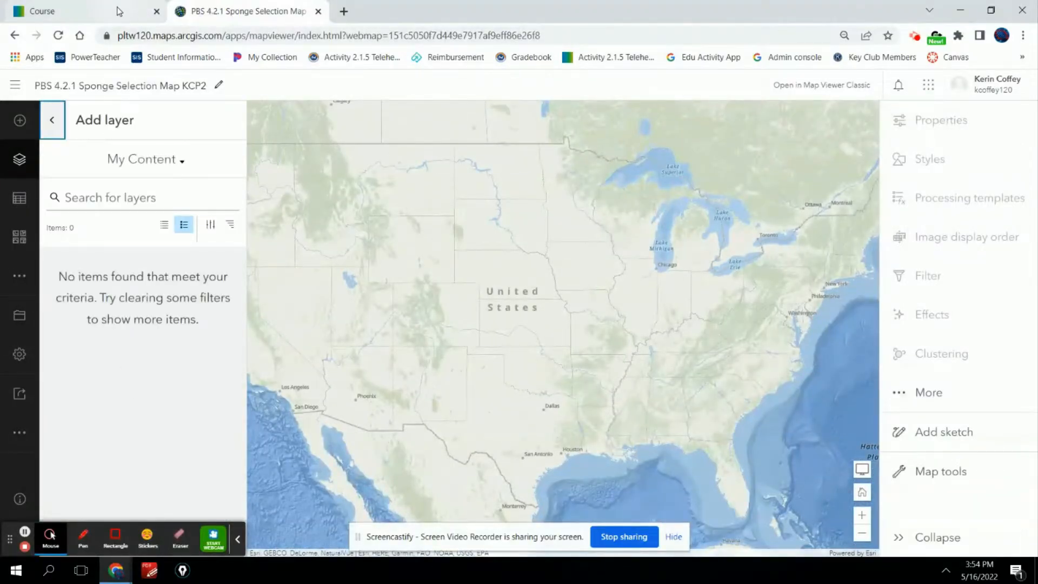
{"action": "left_click", "coordinate": [119, 11]}
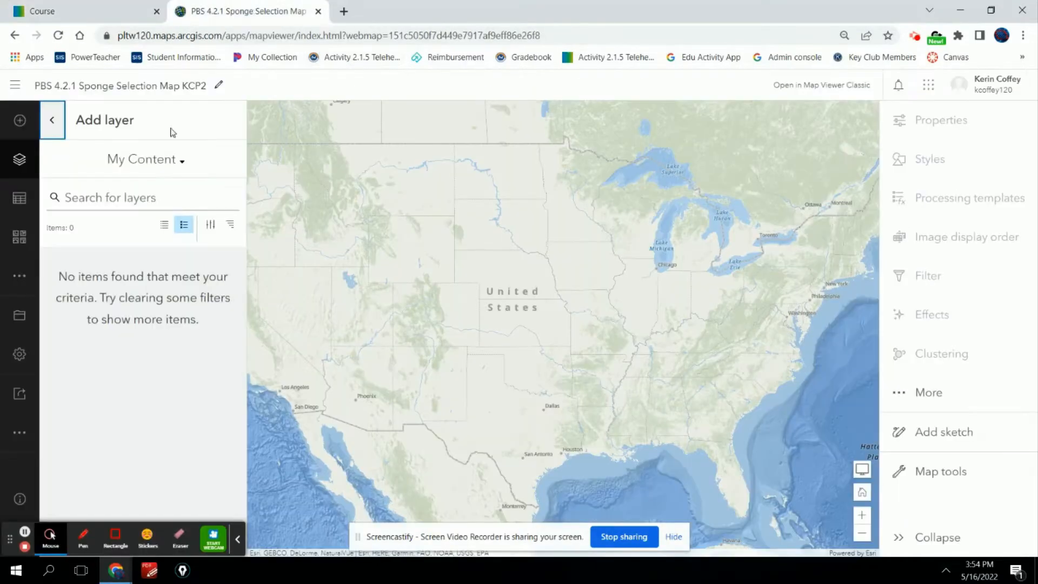
{"action": "left_click", "coordinate": [254, 10]}
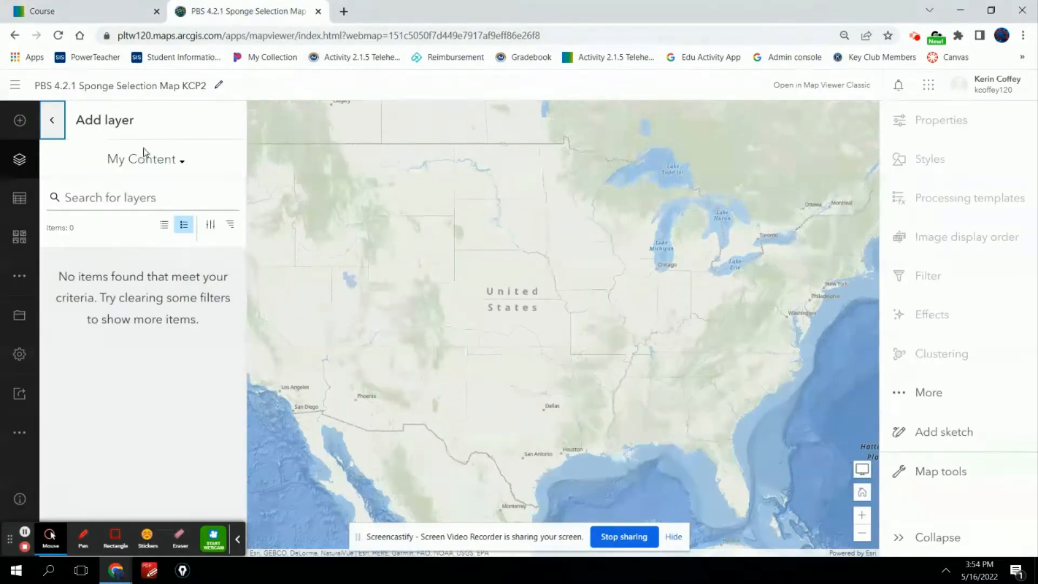
{"action": "left_click", "coordinate": [181, 162]}
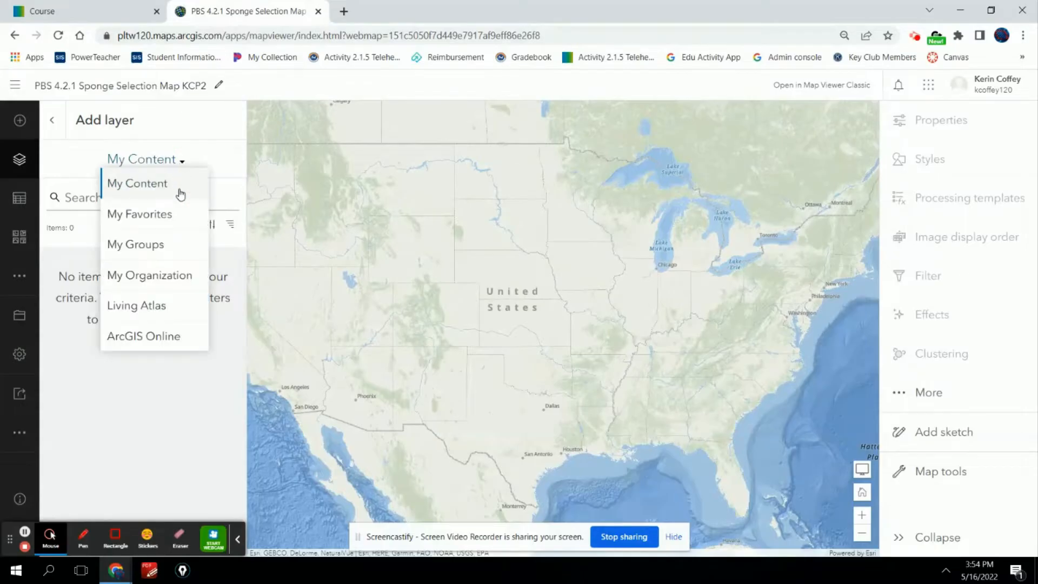
{"action": "left_click", "coordinate": [159, 341]}
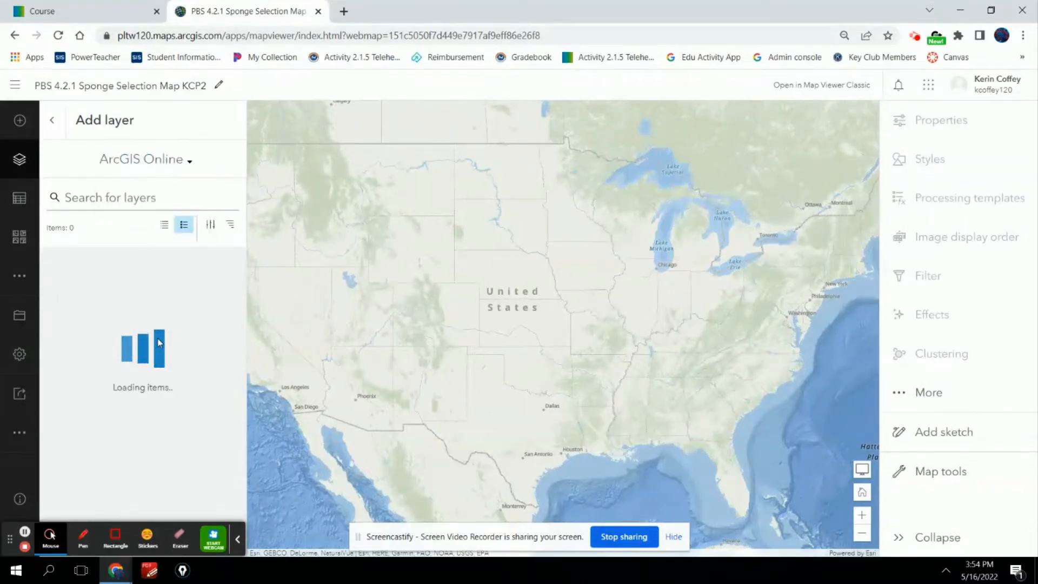
Copy the layer name from course step 13 and search ArcGIS Online layers for "PLTW Biomed Sponge Hunters"
{"action": "left_click", "coordinate": [80, 14]}
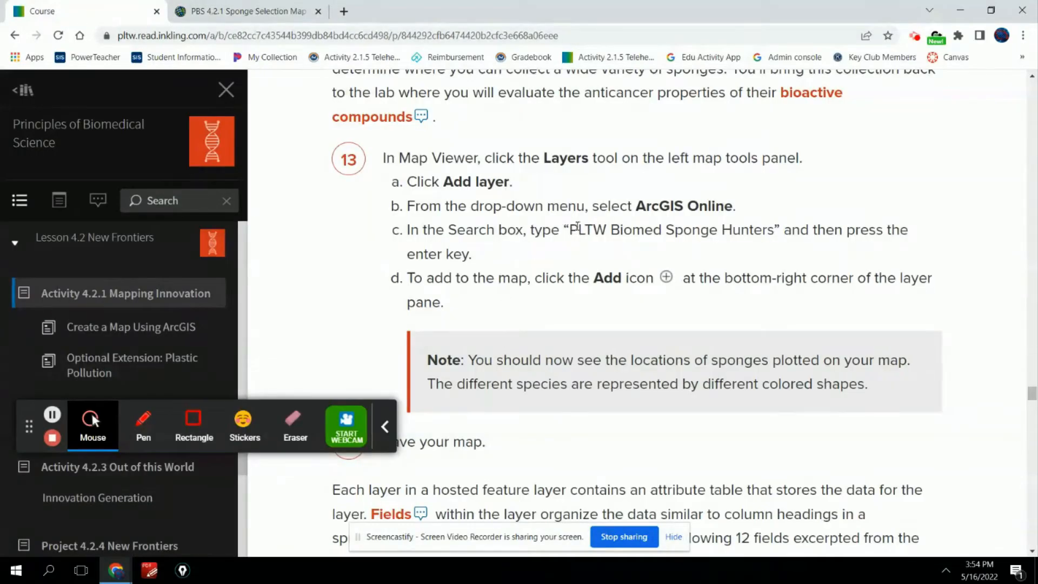
{"action": "left_click_drag", "start_coordinate": [572, 229], "coordinate": [772, 229]}
{"action": "key", "text": "ctrl+c"}
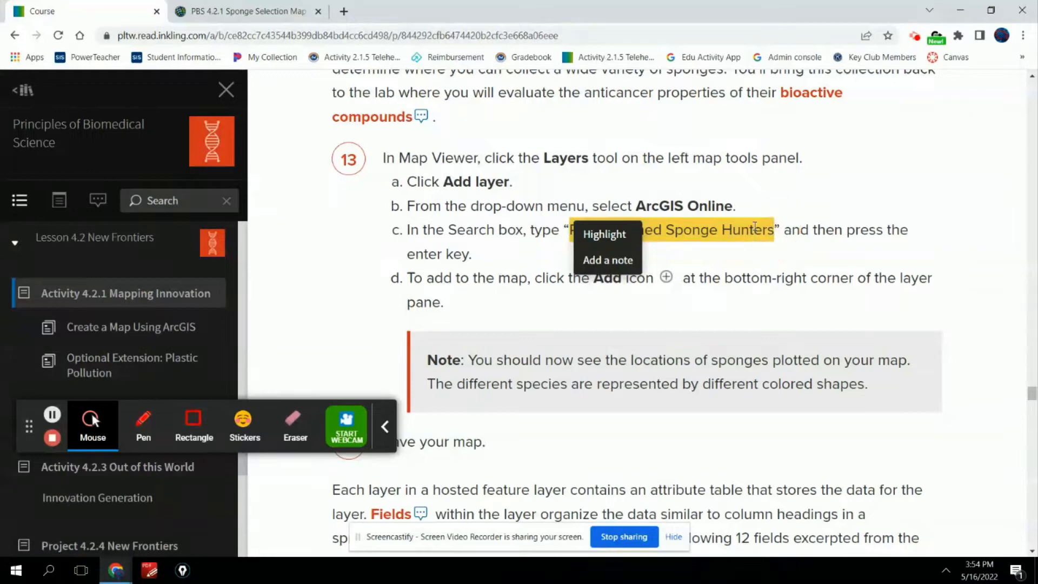
{"action": "left_click", "coordinate": [276, 12]}
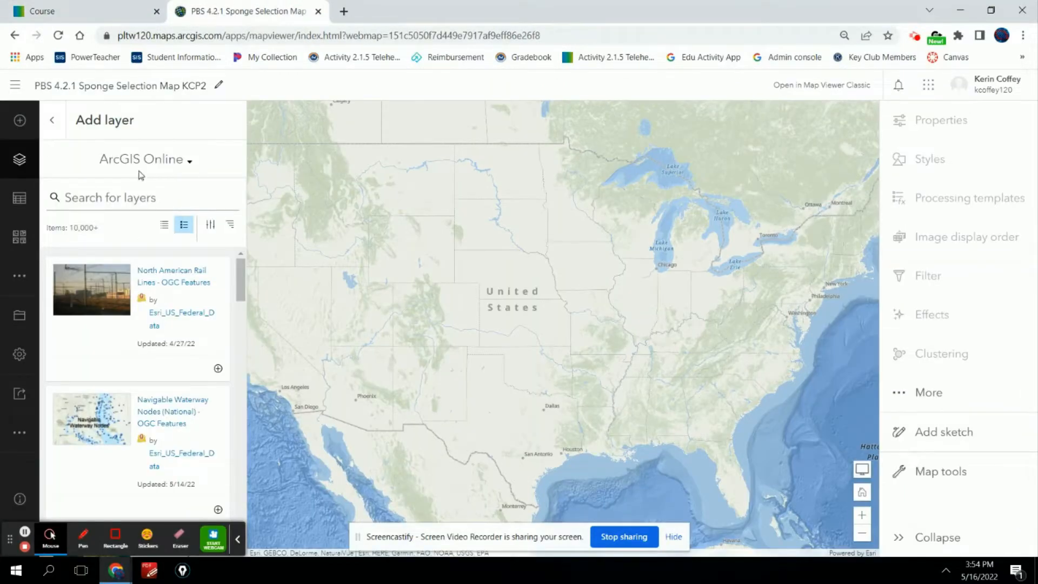
{"action": "left_click", "coordinate": [131, 198]}
{"action": "key", "text": "ctrl+v"}
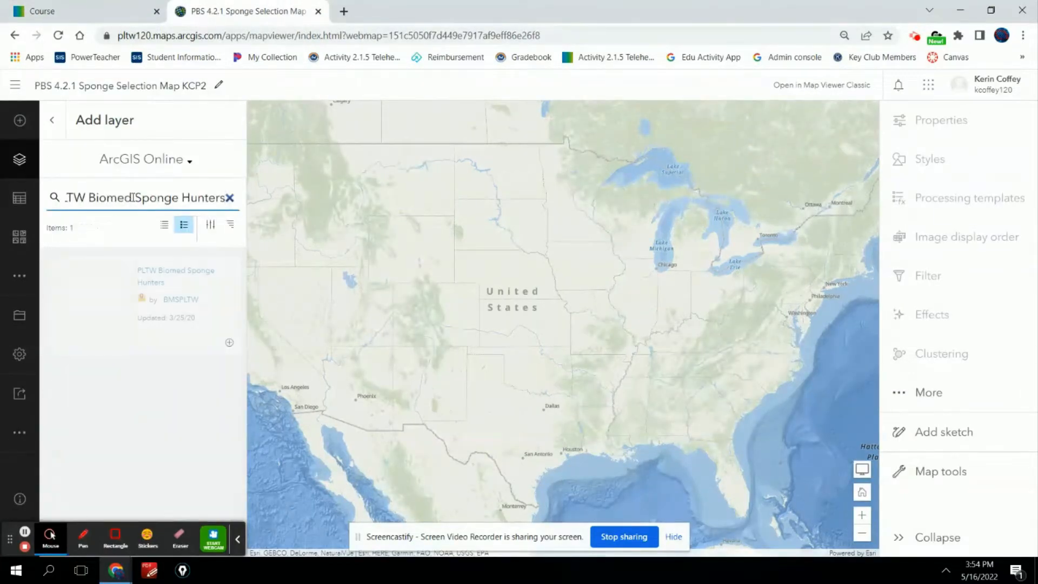
Check course step 13d, view the details of the PLTW Biomed Sponge Hunters layer, and add it to the map
{"action": "left_click", "coordinate": [103, 12]}
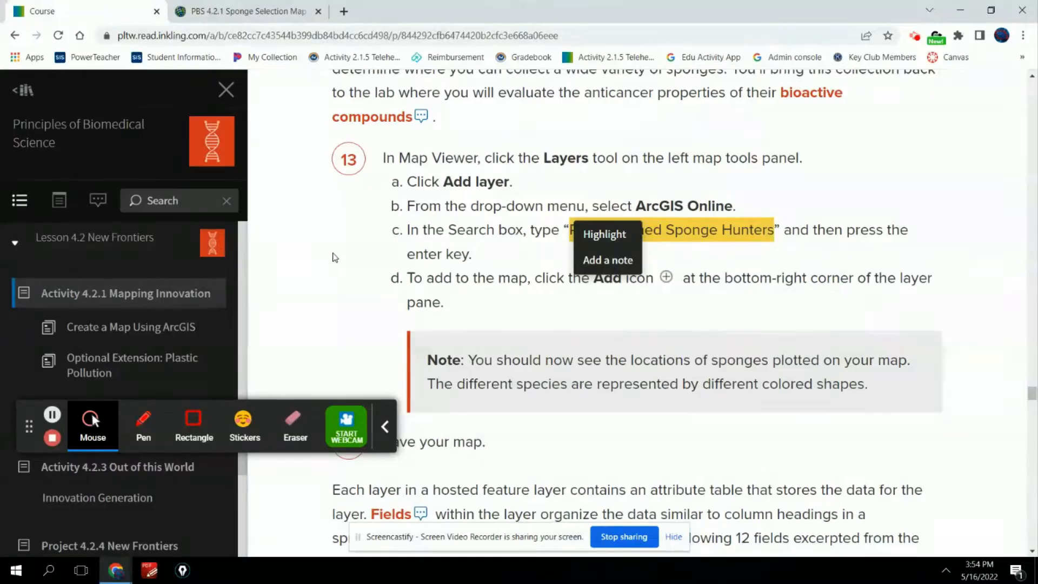
{"action": "scroll", "coordinate": [335, 258], "scroll_direction": "down", "scroll_amount": 2}
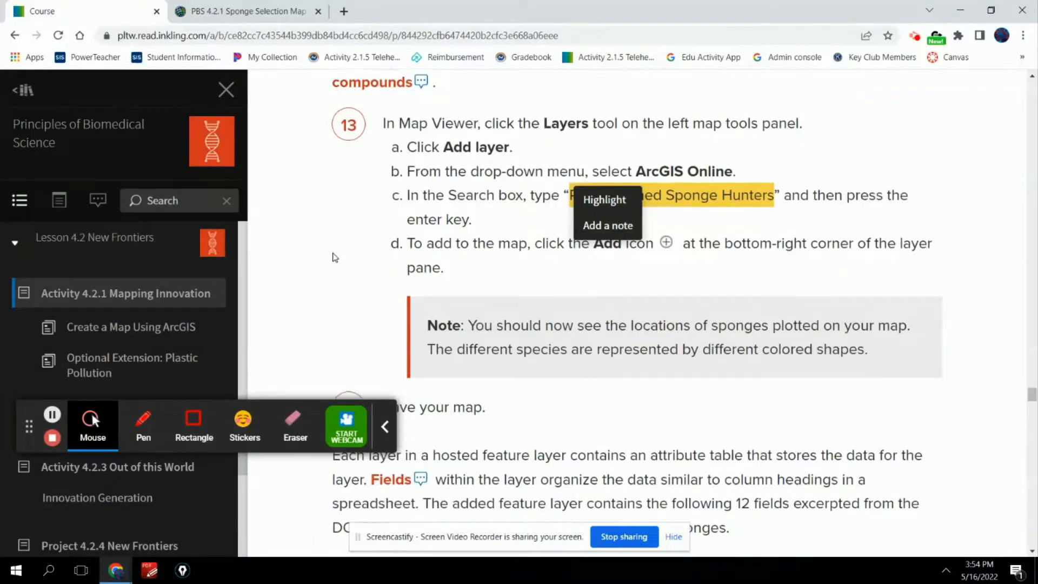
{"action": "left_click", "coordinate": [252, 11]}
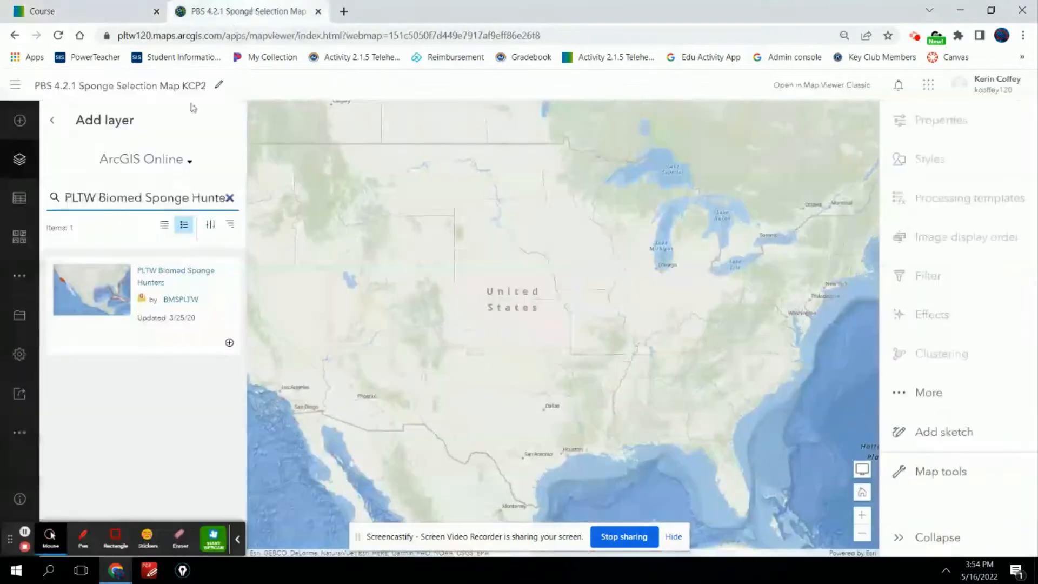
{"action": "left_click", "coordinate": [90, 284]}
{"action": "scroll", "coordinate": [100, 368], "scroll_direction": "down", "scroll_amount": 8}
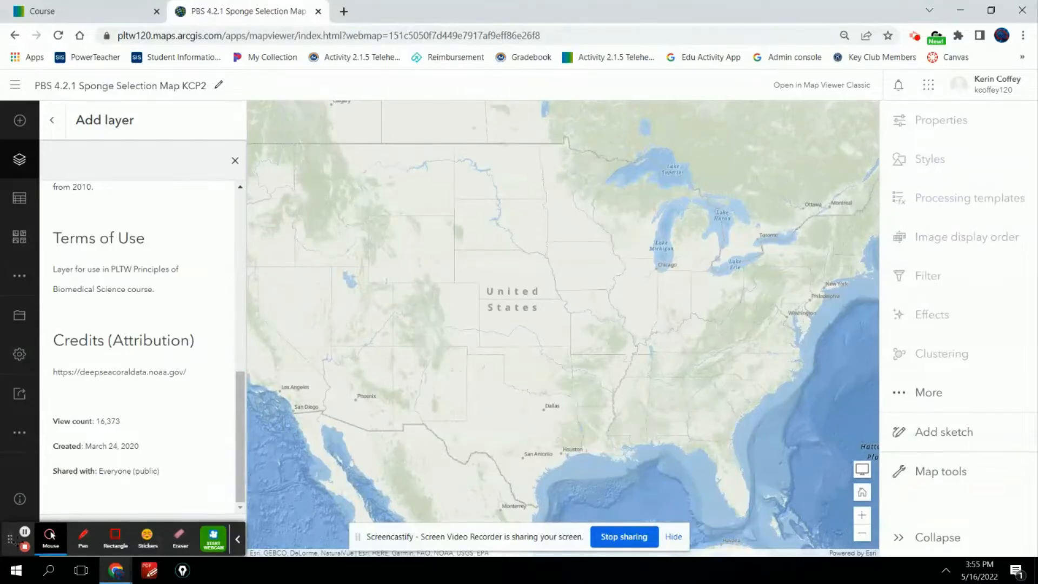
{"action": "left_click_drag", "start_coordinate": [9, 539], "coordinate": [325, 477]}
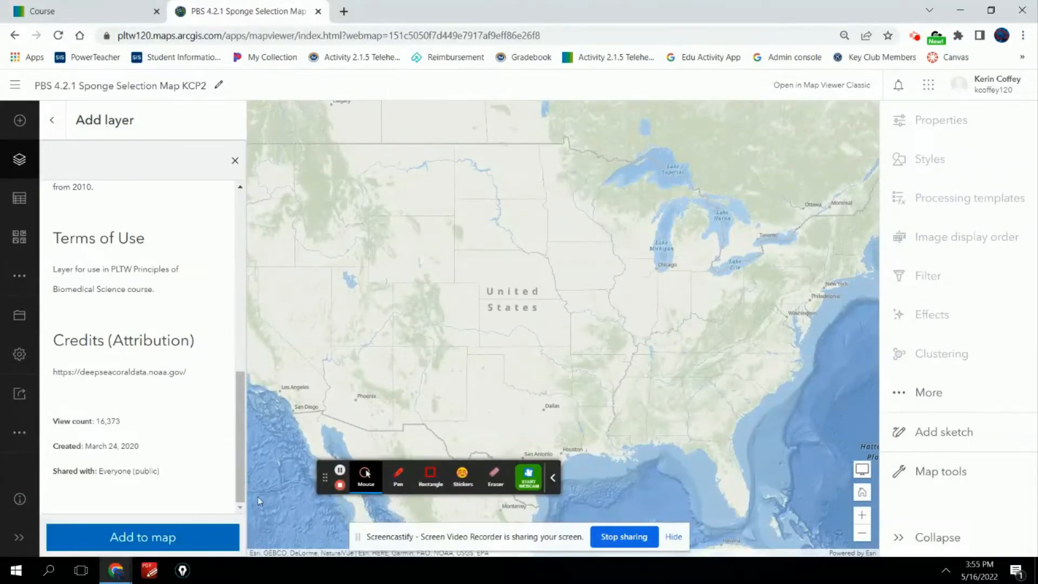
{"action": "left_click", "coordinate": [138, 532]}
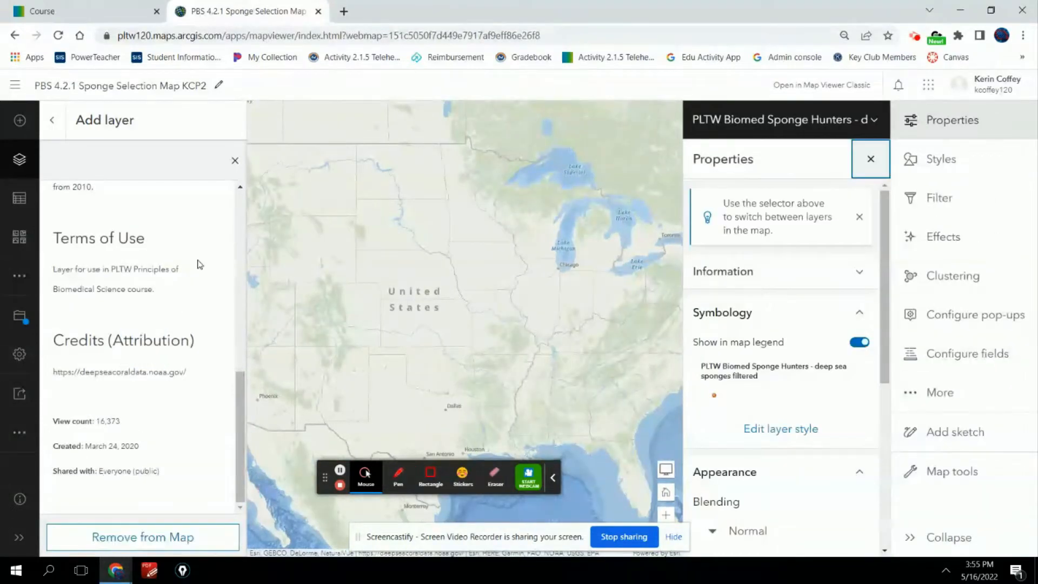
Close the layer details and layer list, and bring the sponge locations off the California coast into view
{"action": "left_click", "coordinate": [235, 163]}
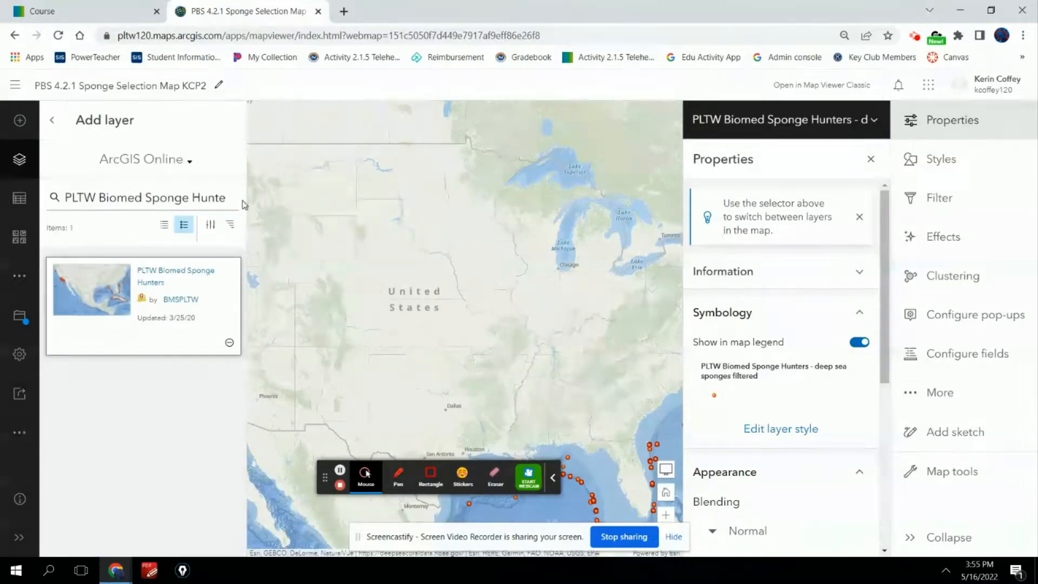
{"action": "left_click", "coordinate": [52, 120]}
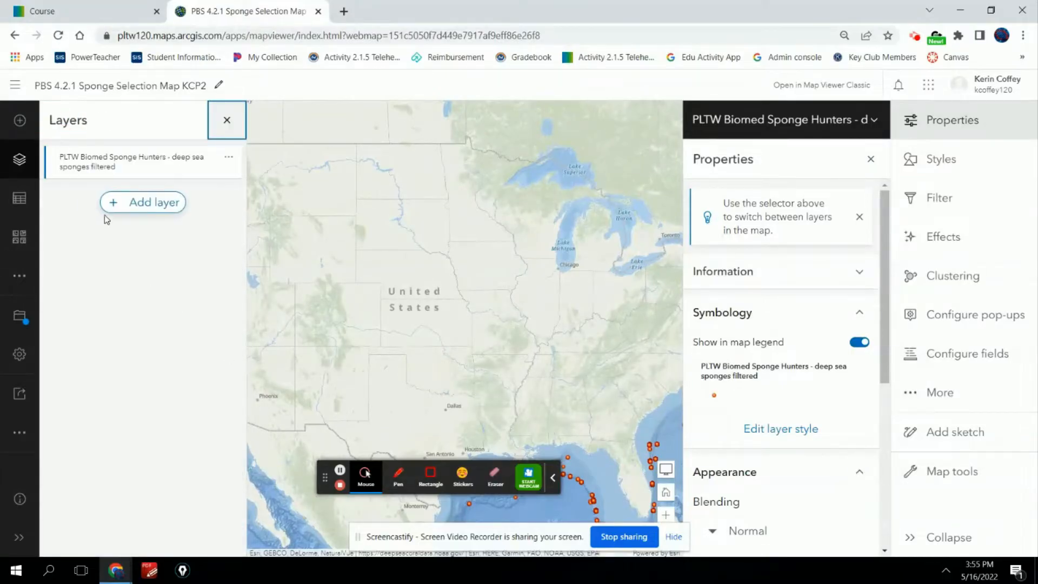
{"action": "left_click", "coordinate": [227, 120]}
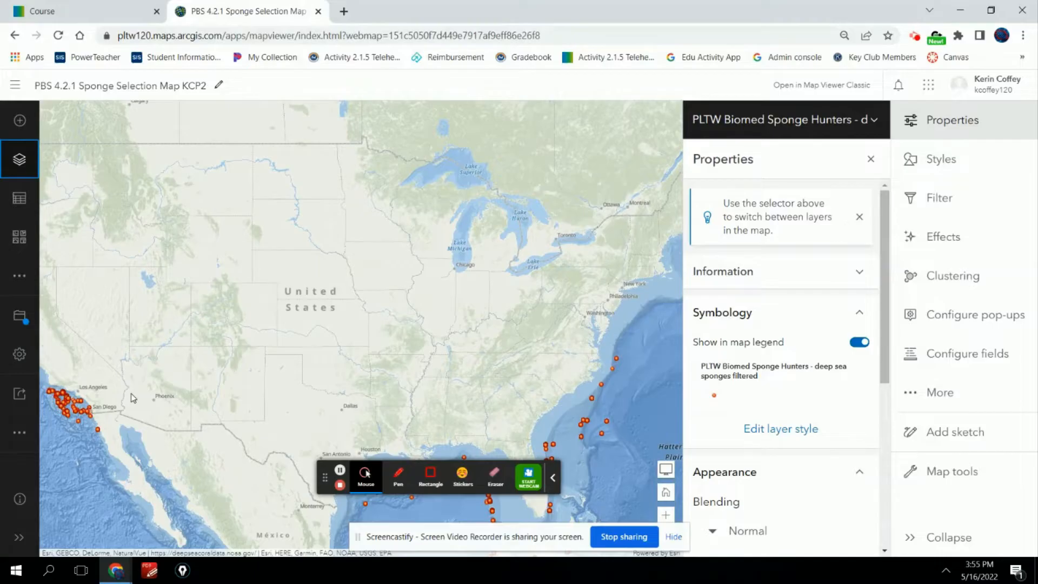
{"action": "left_click_drag", "start_coordinate": [133, 399], "coordinate": [341, 355]}
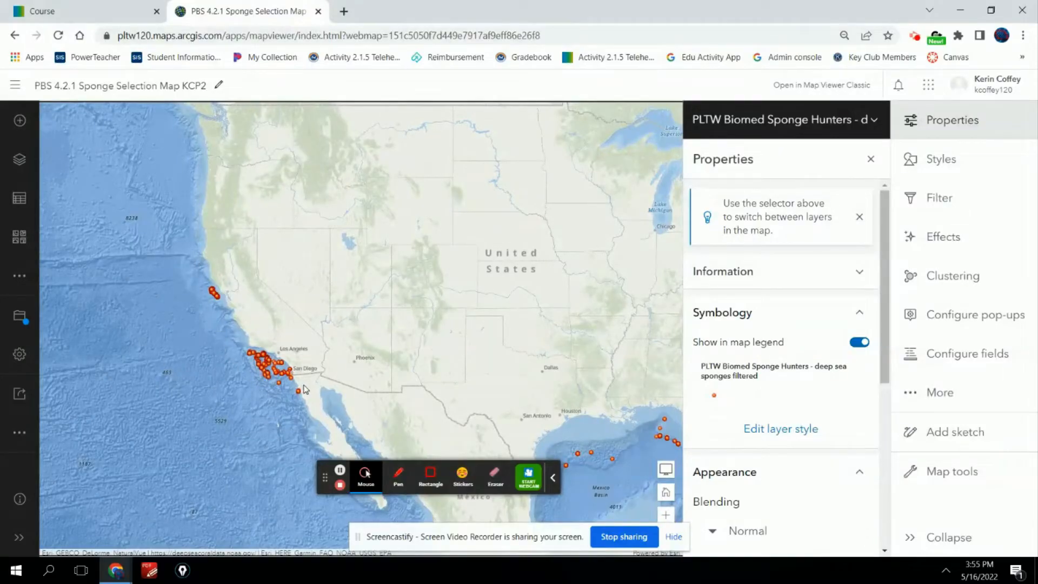
Check course step 14 and save the sponge selection map
{"action": "left_click", "coordinate": [89, 16]}
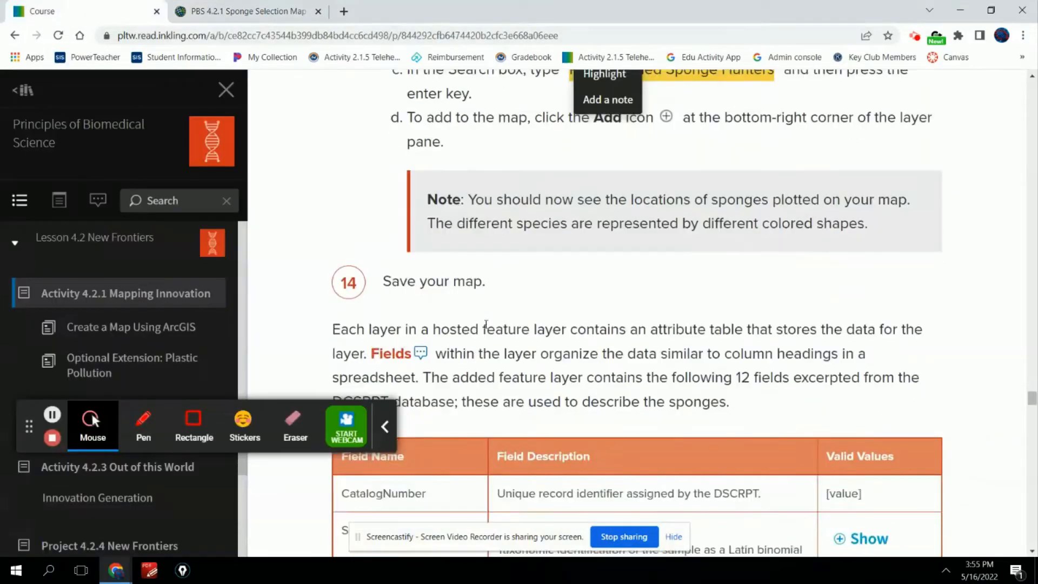
{"action": "left_click", "coordinate": [247, 16]}
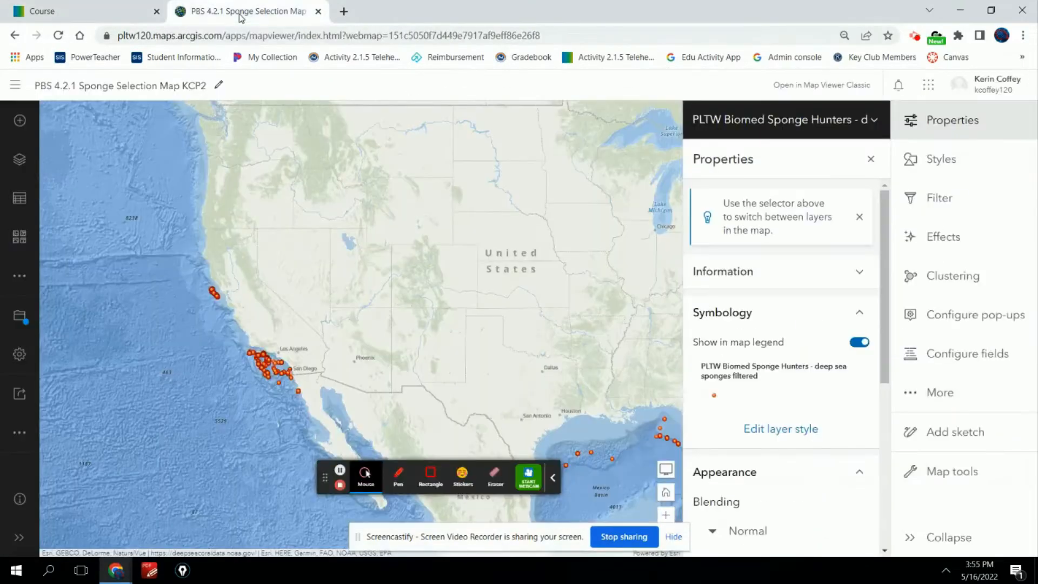
{"action": "left_click", "coordinate": [25, 323]}
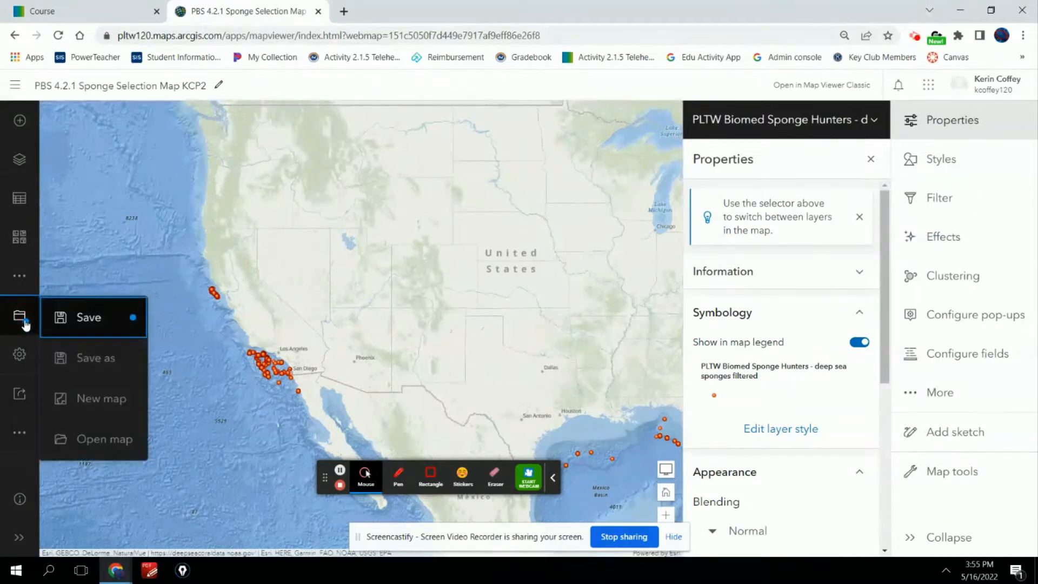
{"action": "left_click", "coordinate": [65, 320]}
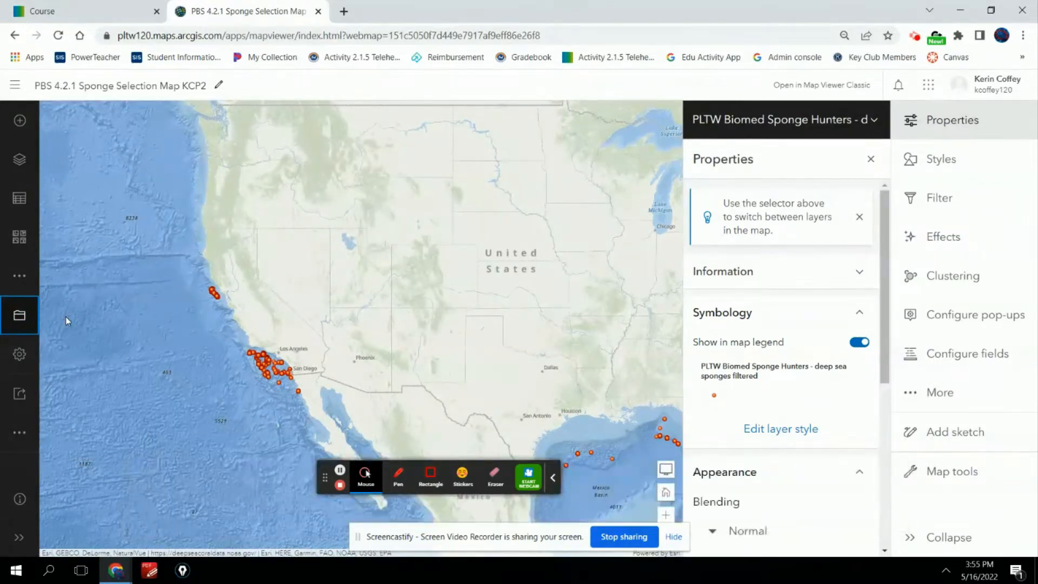
Read the course's table of the 12 attribute fields that describe the sponges in the feature layer
{"action": "left_click", "coordinate": [60, 9]}
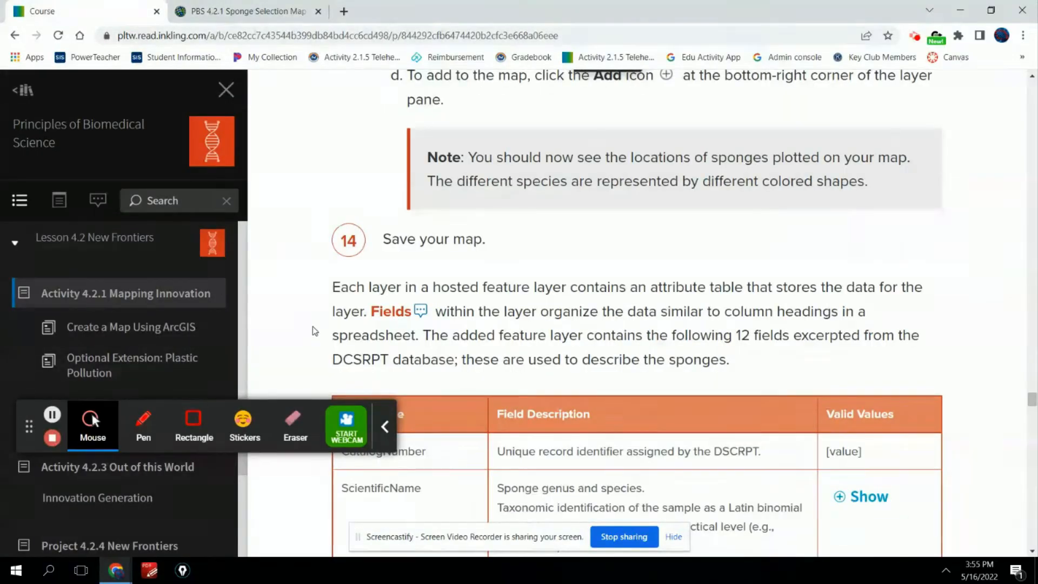
{"action": "scroll", "coordinate": [315, 331], "scroll_direction": "down", "scroll_amount": 1}
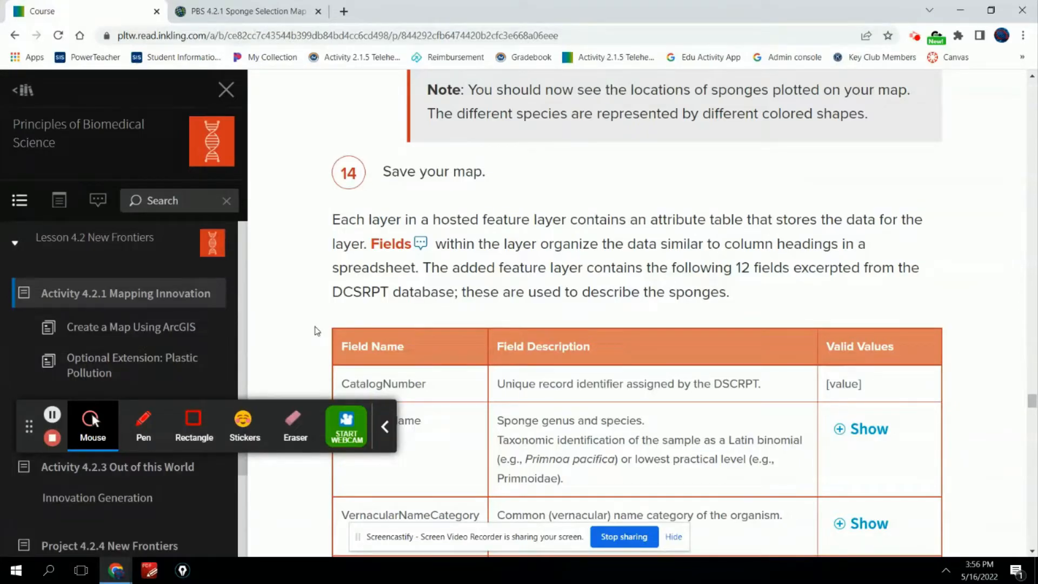
{"action": "scroll", "coordinate": [317, 331], "scroll_direction": "down", "scroll_amount": 1}
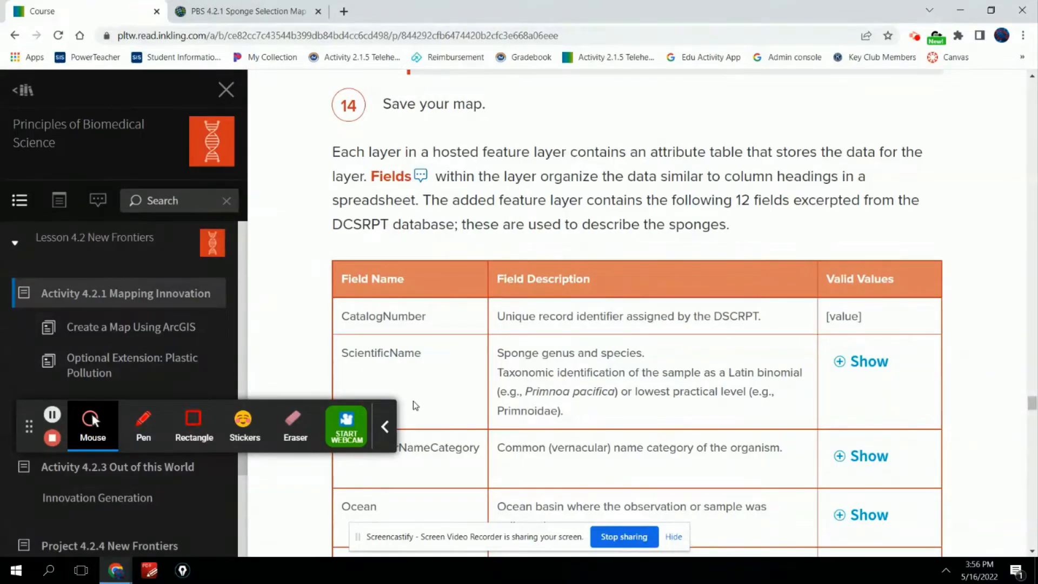
{"action": "scroll", "coordinate": [420, 404], "scroll_direction": "down", "scroll_amount": 4}
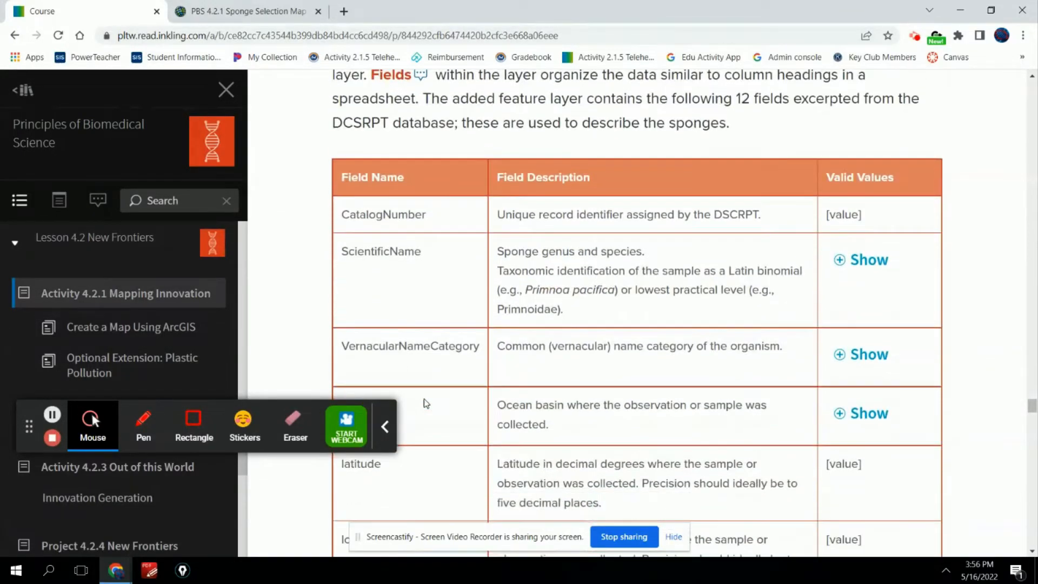
{"action": "scroll", "coordinate": [431, 403], "scroll_direction": "down", "scroll_amount": 9}
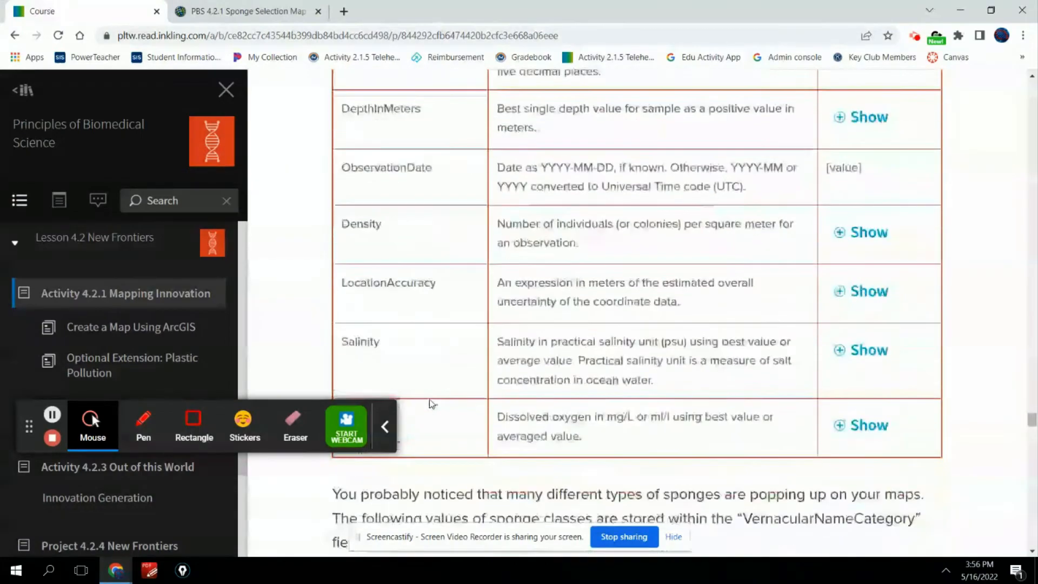
{"action": "scroll", "coordinate": [431, 403], "scroll_direction": "up", "scroll_amount": 3}
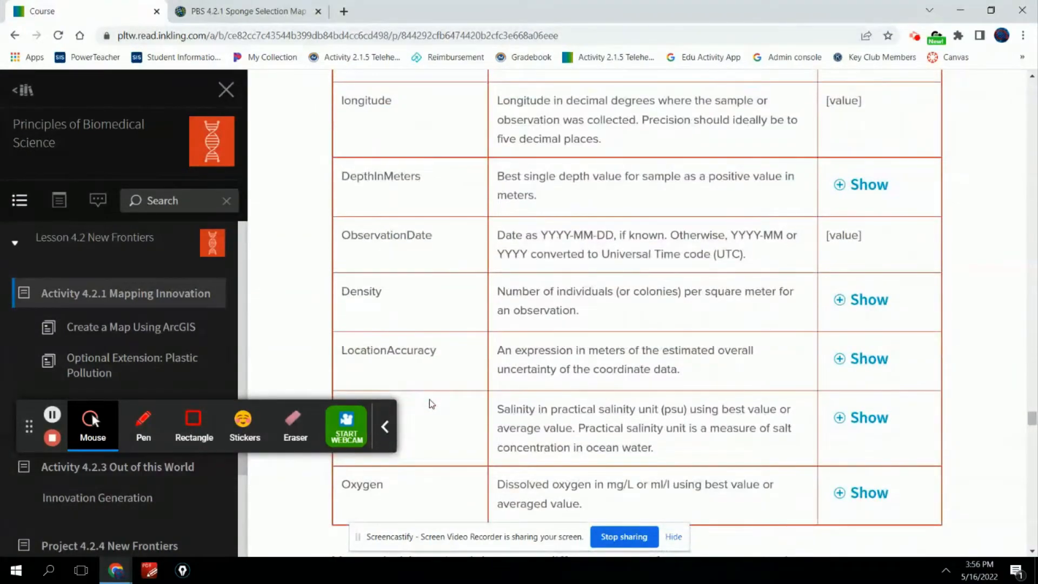
{"action": "scroll", "coordinate": [431, 403], "scroll_direction": "down", "scroll_amount": 1}
{"action": "scroll", "coordinate": [431, 404], "scroll_direction": "down", "scroll_amount": 7}
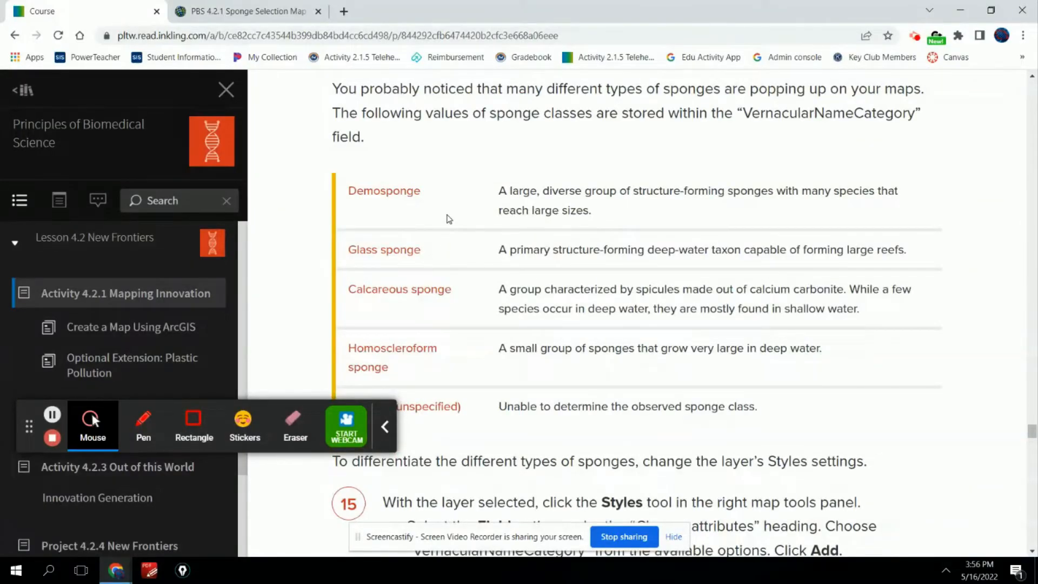
Review the sponge classes stored in VernacularNameCategory and the styling instructions in course step 15
{"action": "left_click", "coordinate": [184, 12]}
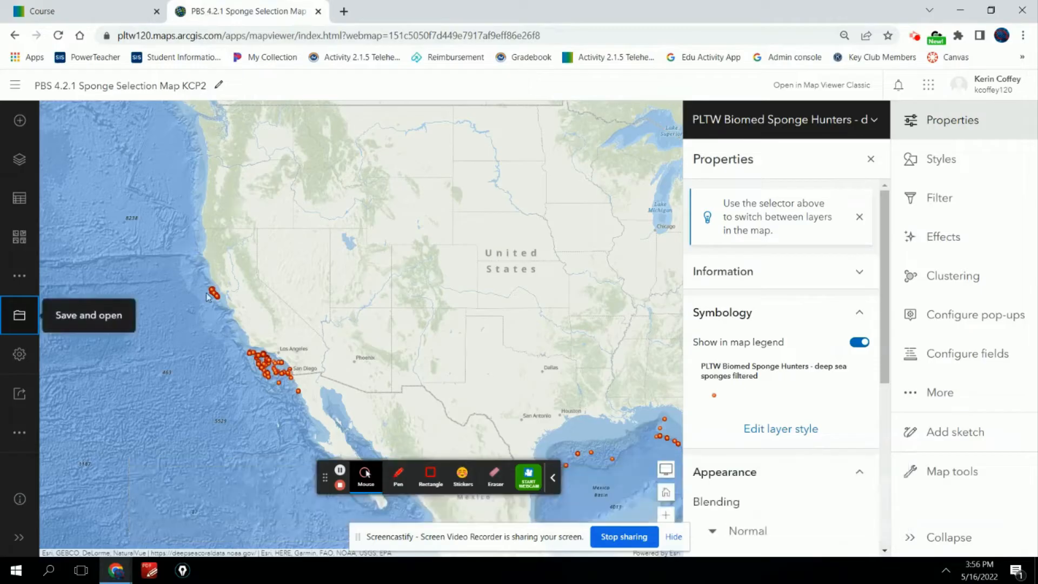
{"action": "left_click", "coordinate": [73, 16]}
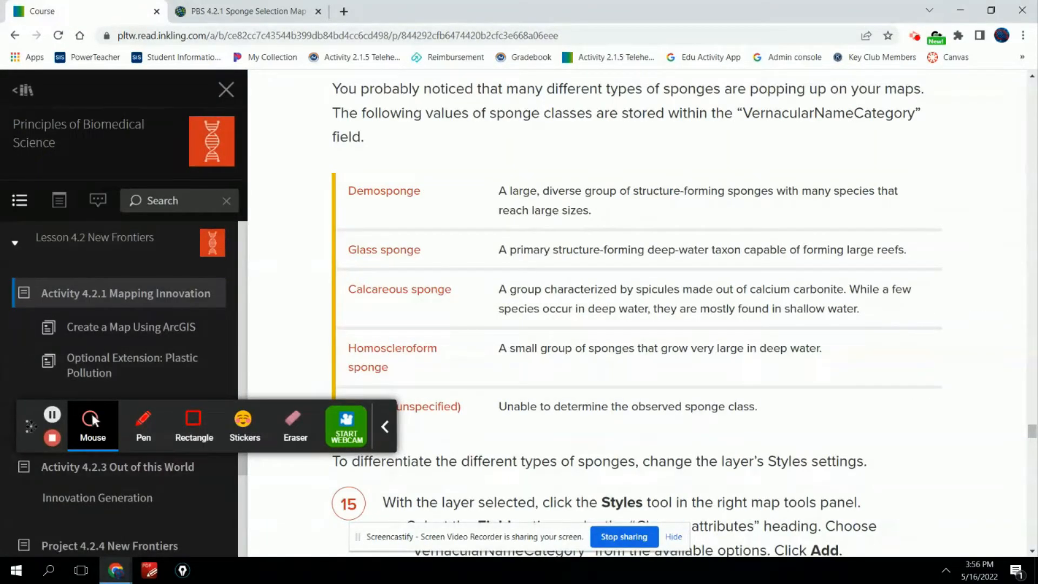
{"action": "left_click_drag", "start_coordinate": [28, 427], "coordinate": [23, 521]}
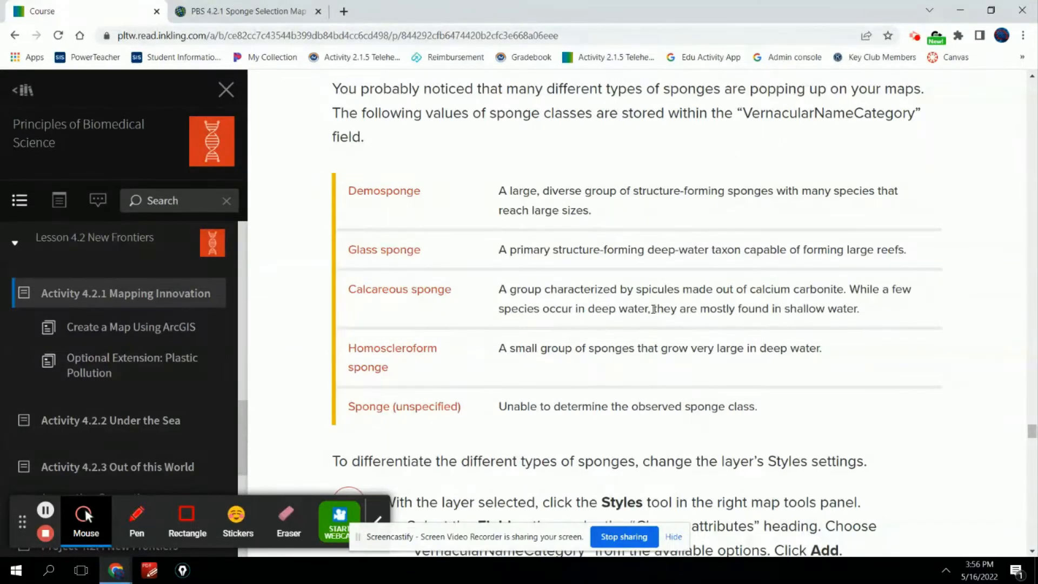
{"action": "scroll", "coordinate": [654, 310], "scroll_direction": "down", "scroll_amount": 2}
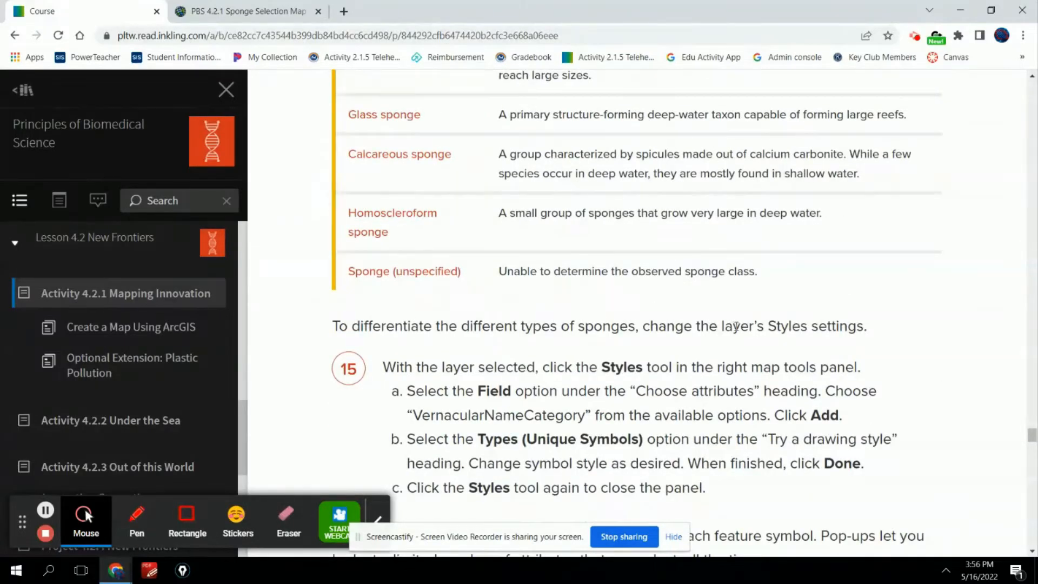
{"action": "scroll", "coordinate": [712, 325], "scroll_direction": "down", "scroll_amount": 2}
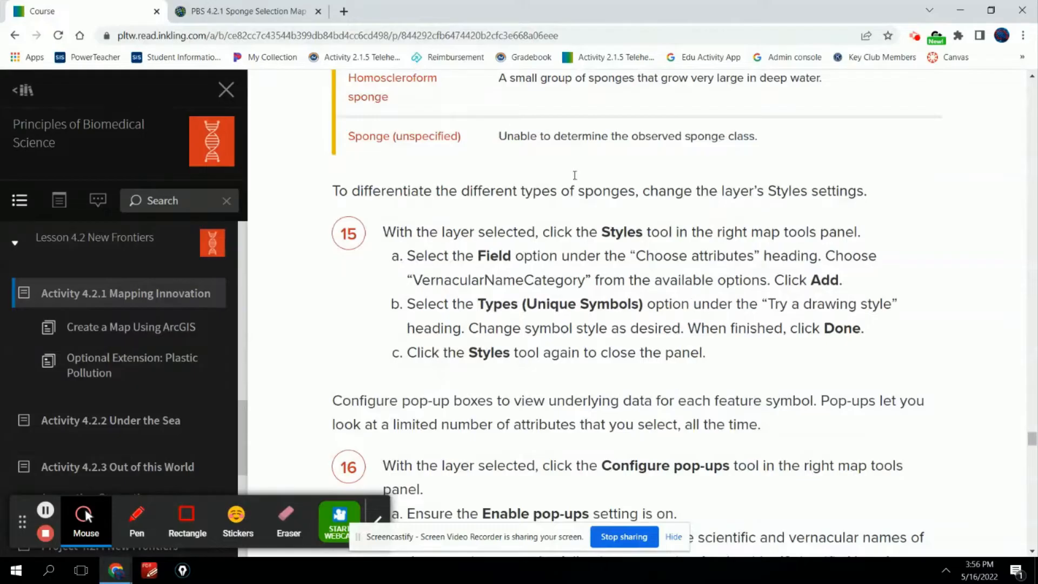
Following course step 15a, open the sponge layer's style settings and add VernacularNameCategory as the mapped attribute field
{"action": "left_click", "coordinate": [264, 16]}
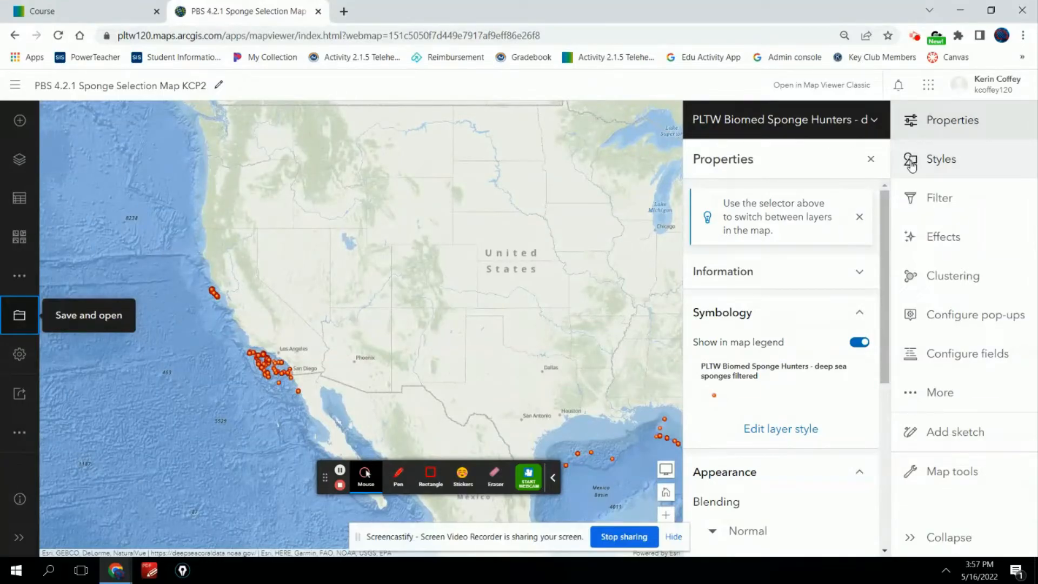
{"action": "left_click", "coordinate": [944, 161]}
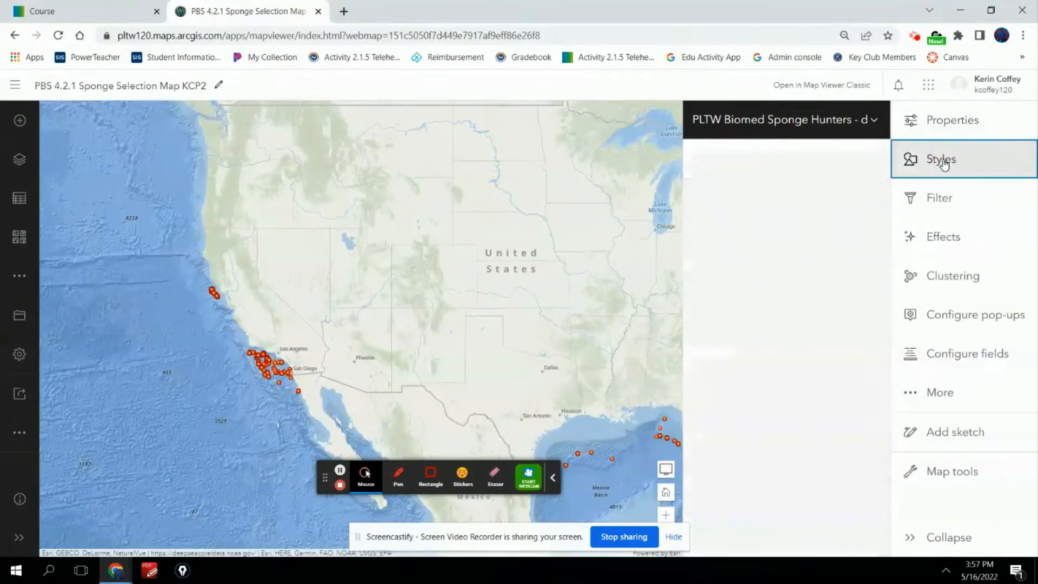
{"action": "left_click", "coordinate": [37, 11]}
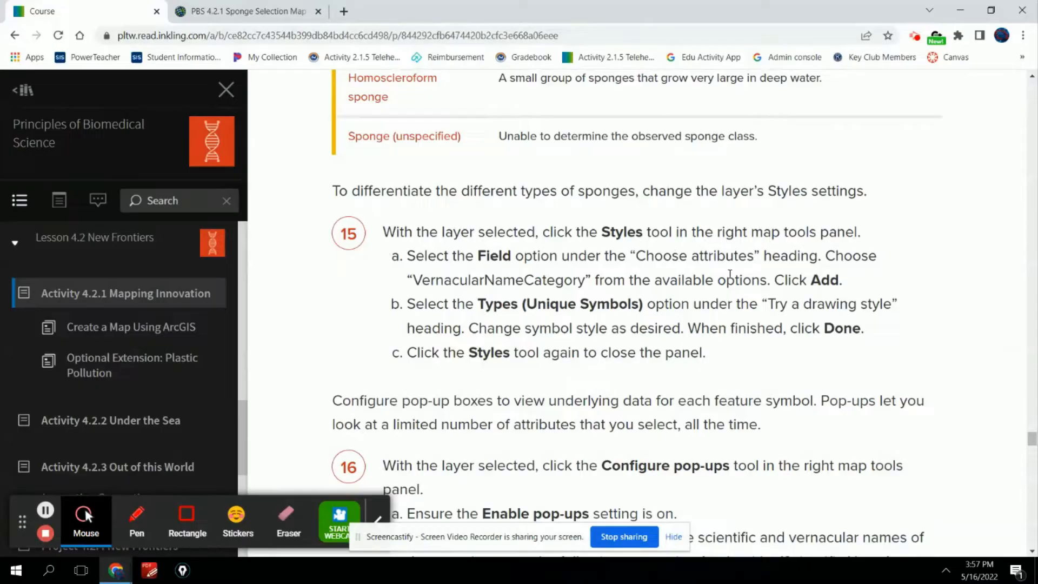
{"action": "left_click", "coordinate": [249, 11]}
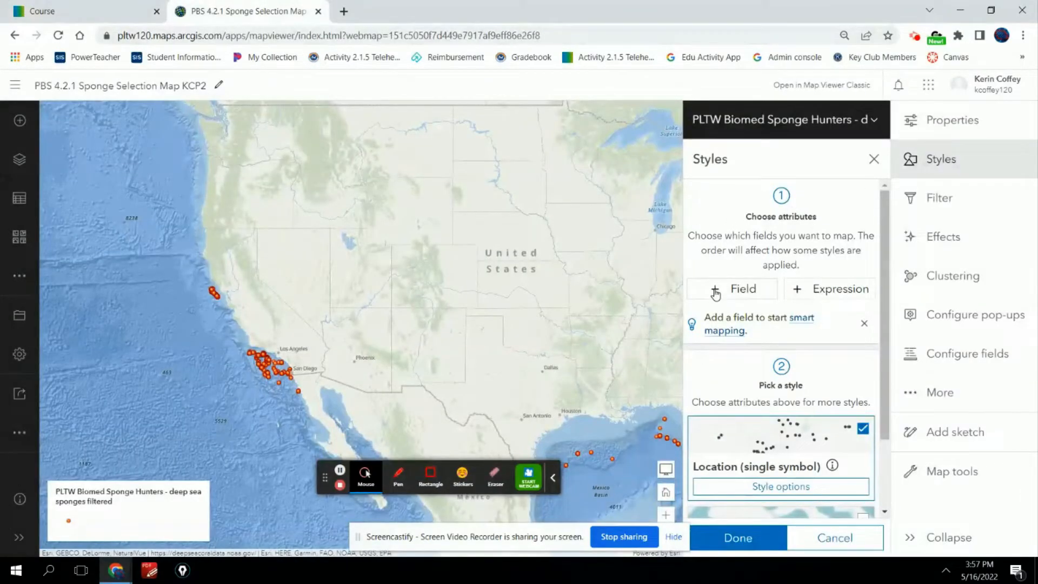
{"action": "left_click", "coordinate": [742, 294]}
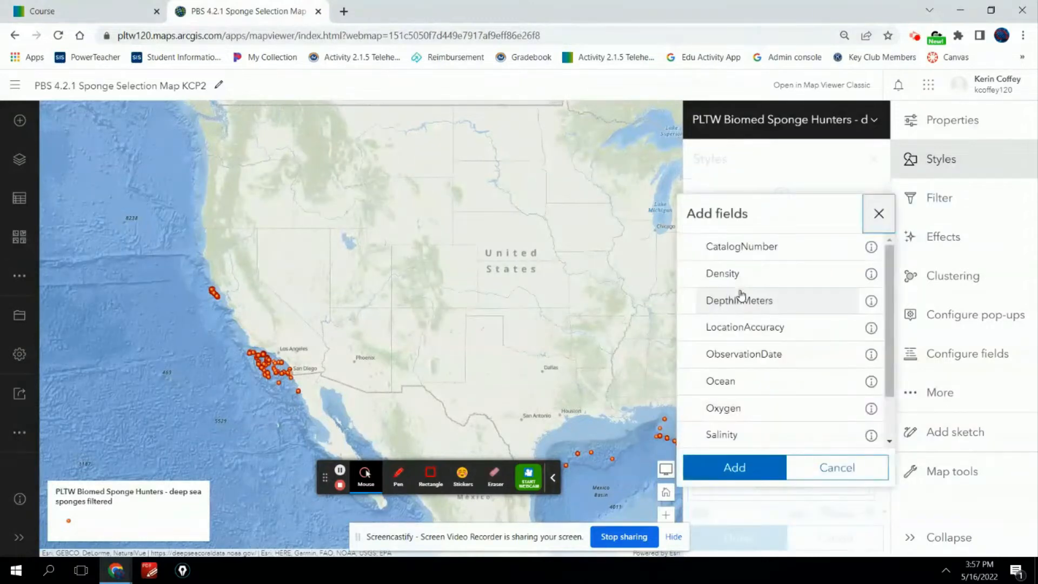
{"action": "left_click", "coordinate": [55, 9]}
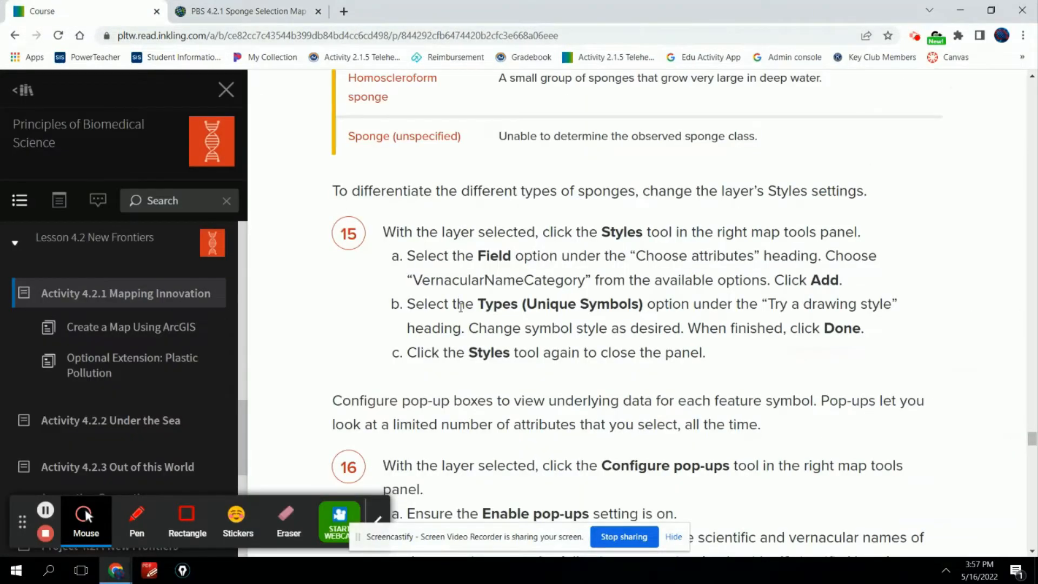
{"action": "scroll", "coordinate": [461, 306], "scroll_direction": "down", "scroll_amount": 1}
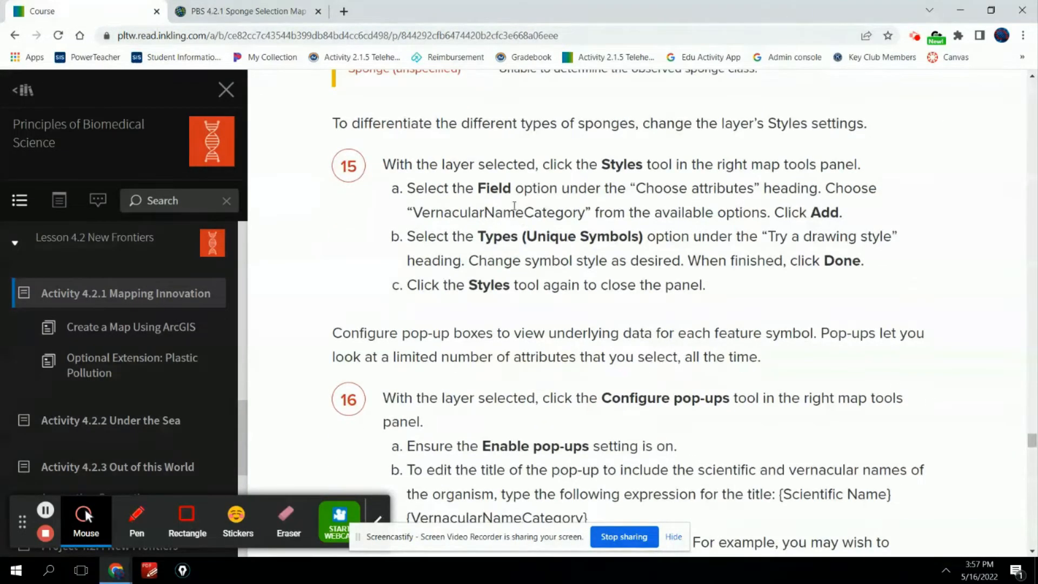
{"action": "left_click", "coordinate": [279, 10]}
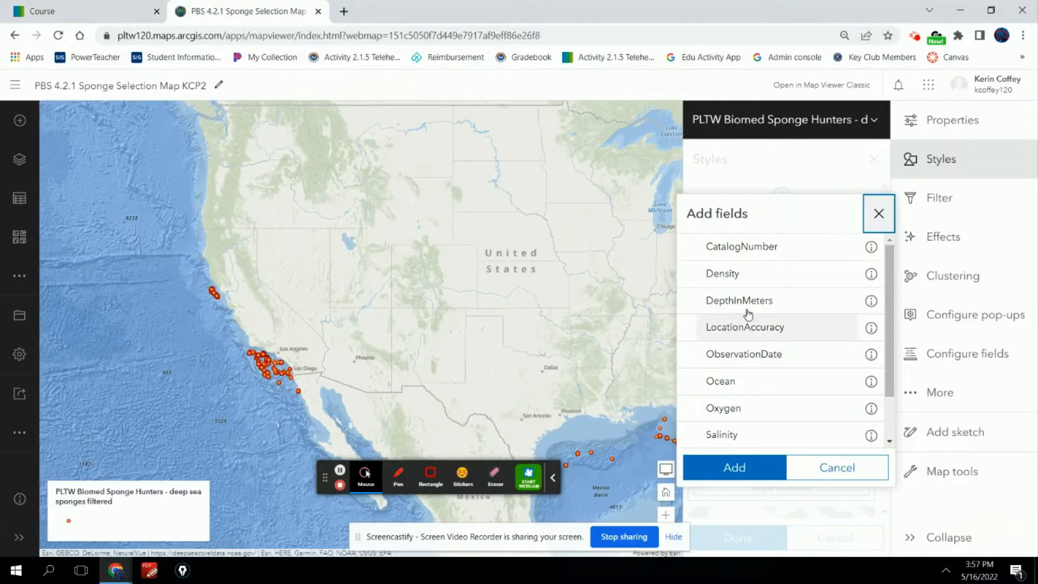
{"action": "scroll", "coordinate": [746, 313], "scroll_direction": "down", "scroll_amount": 1}
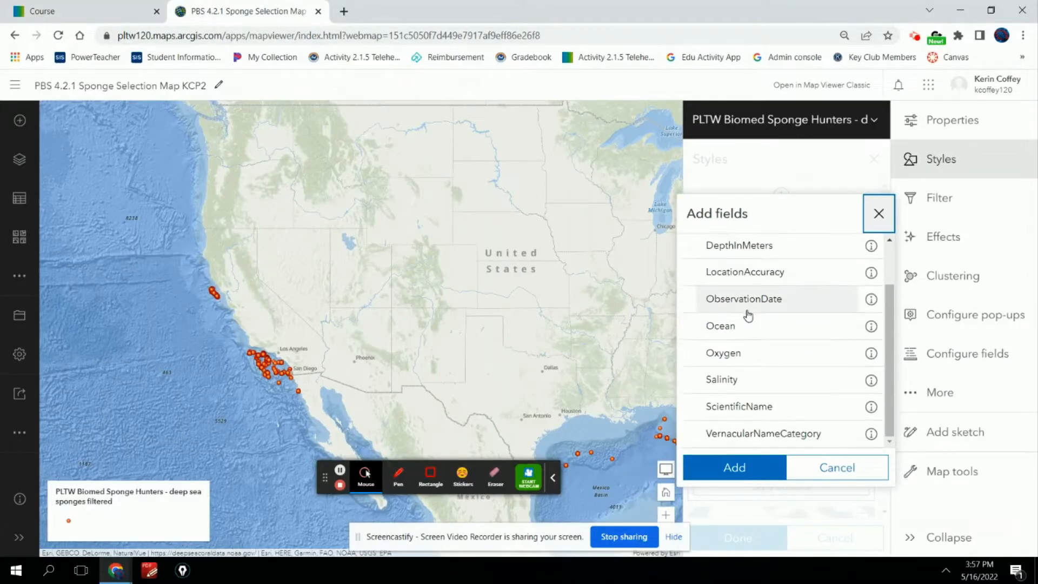
{"action": "left_click", "coordinate": [731, 437]}
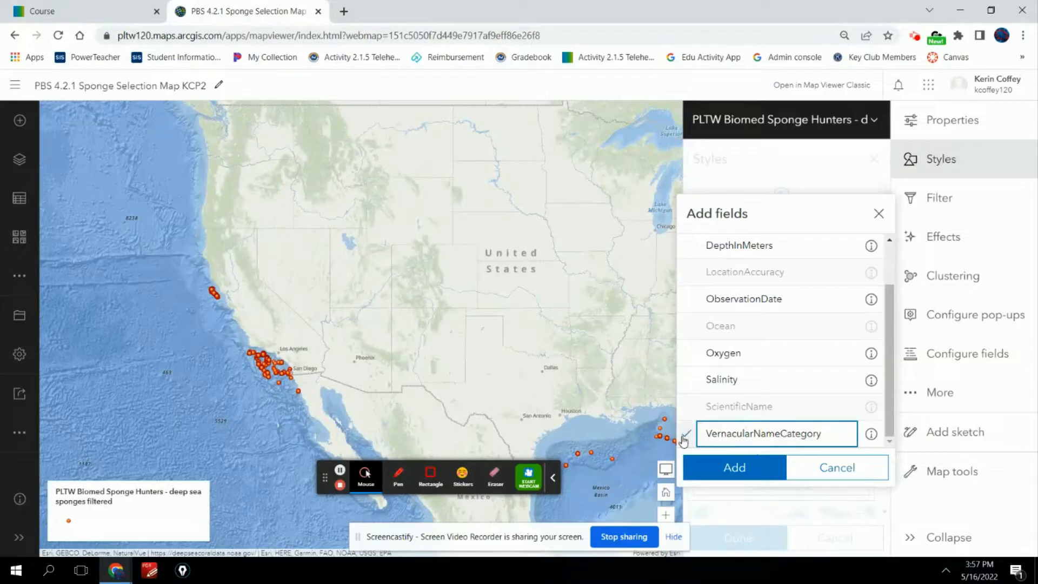
{"action": "left_click", "coordinate": [717, 469]}
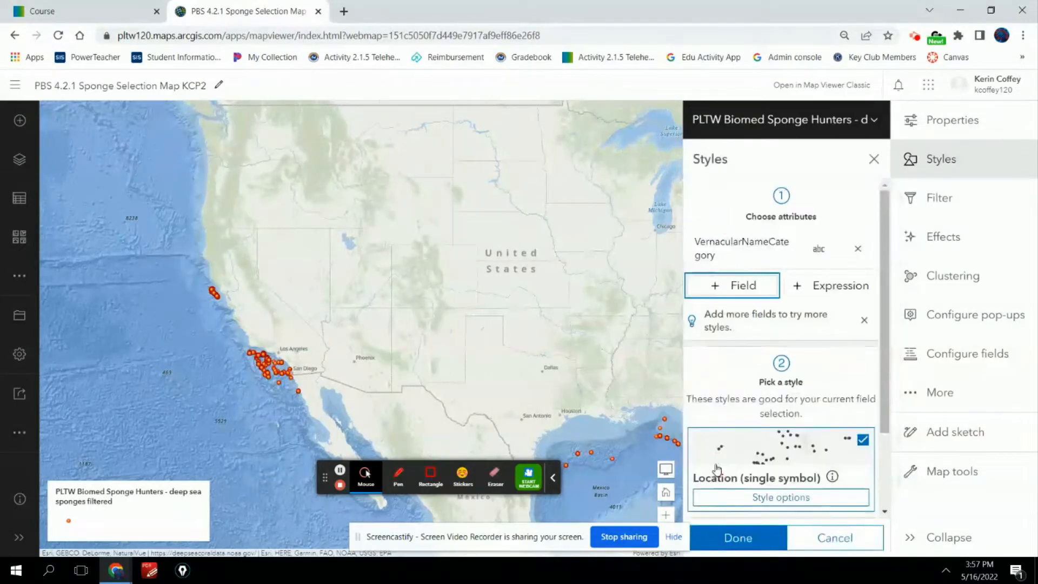
Check course step 15b and apply the red, yellow, dark teal, green and orange color ramp to the Types (unique symbols) style
{"action": "left_click", "coordinate": [80, 10]}
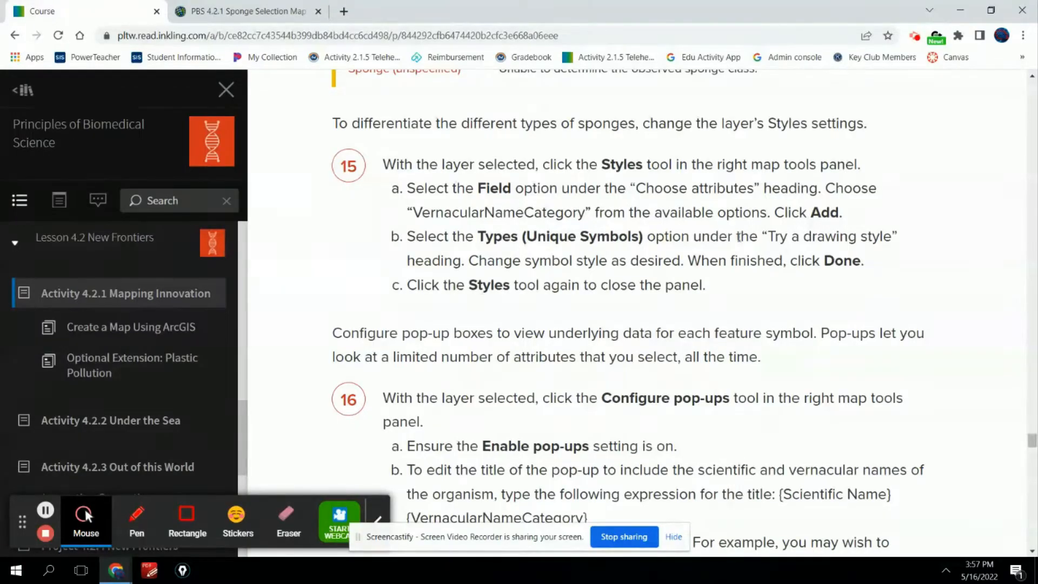
{"action": "left_click", "coordinate": [270, 12]}
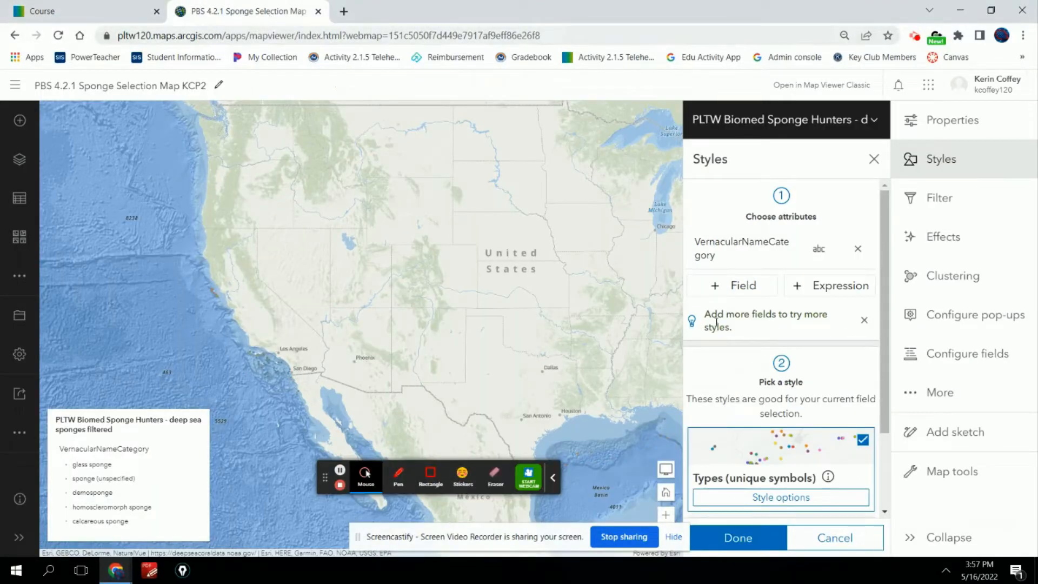
{"action": "scroll", "coordinate": [812, 401], "scroll_direction": "down", "scroll_amount": 2}
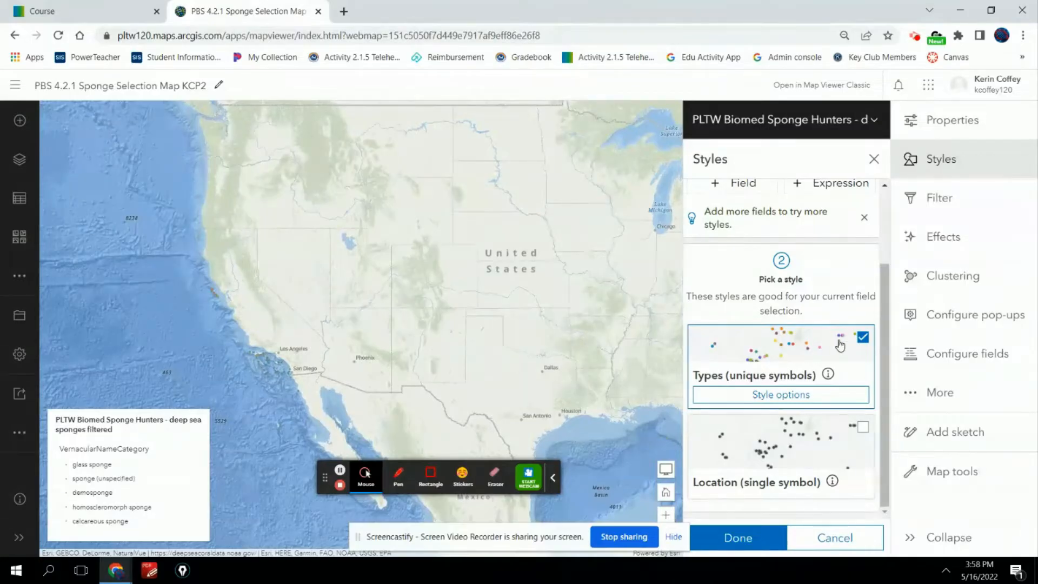
{"action": "left_click", "coordinate": [788, 394]}
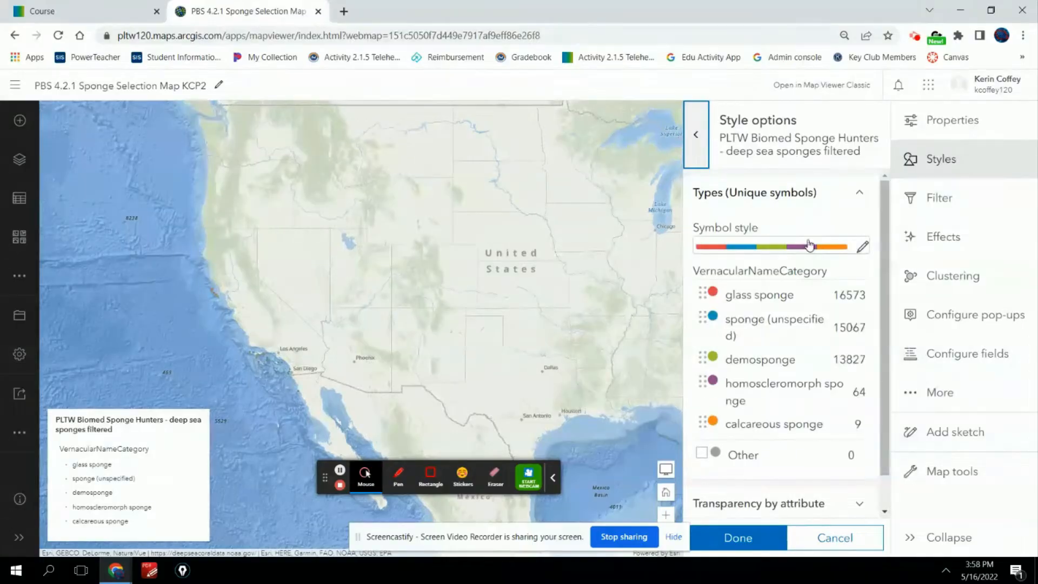
{"action": "left_click", "coordinate": [863, 249]}
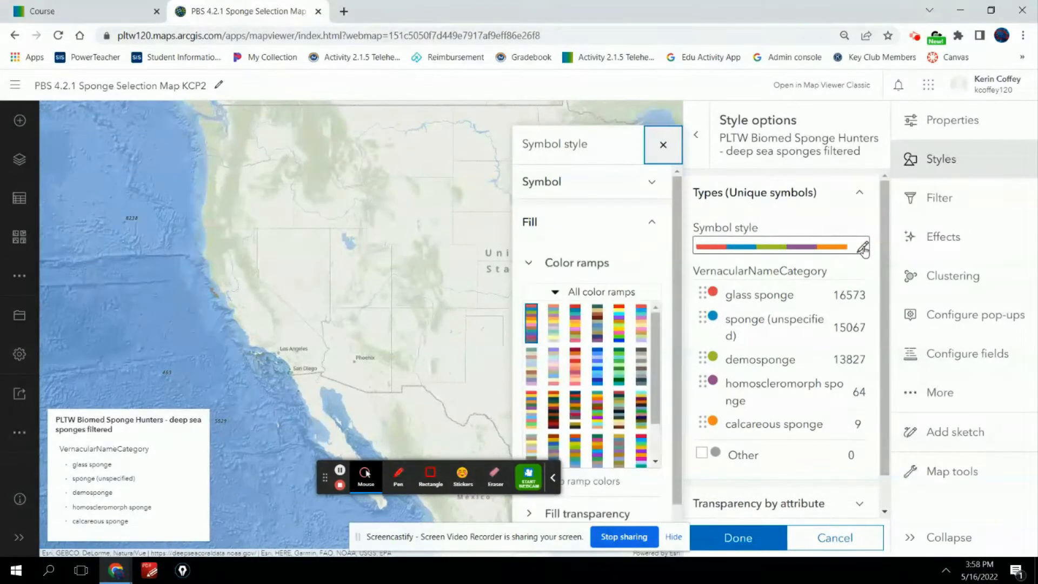
{"action": "left_click", "coordinate": [555, 420]}
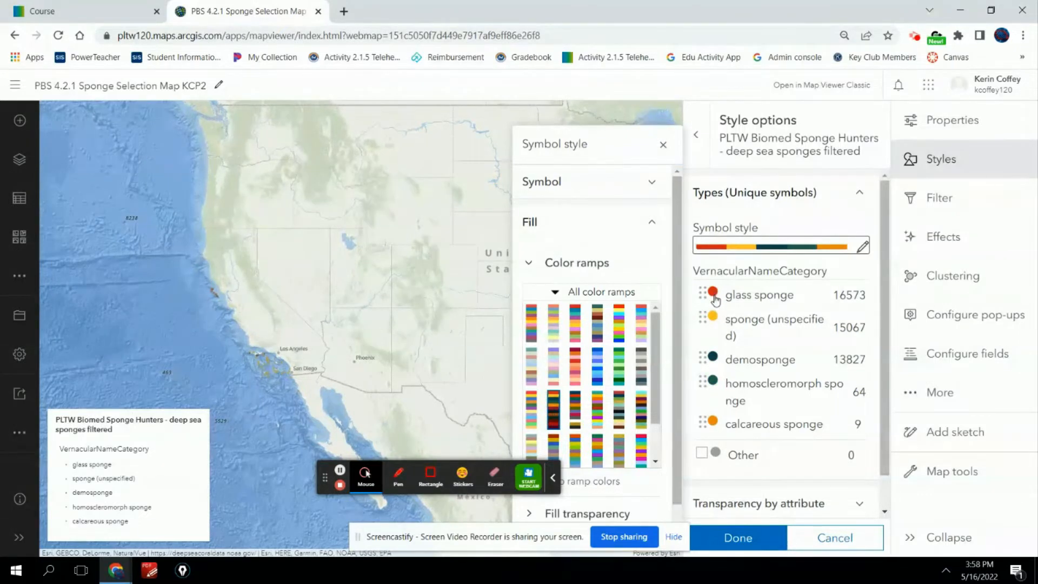
Change the glass sponge symbol to the square basic shape
{"action": "left_click", "coordinate": [714, 296]}
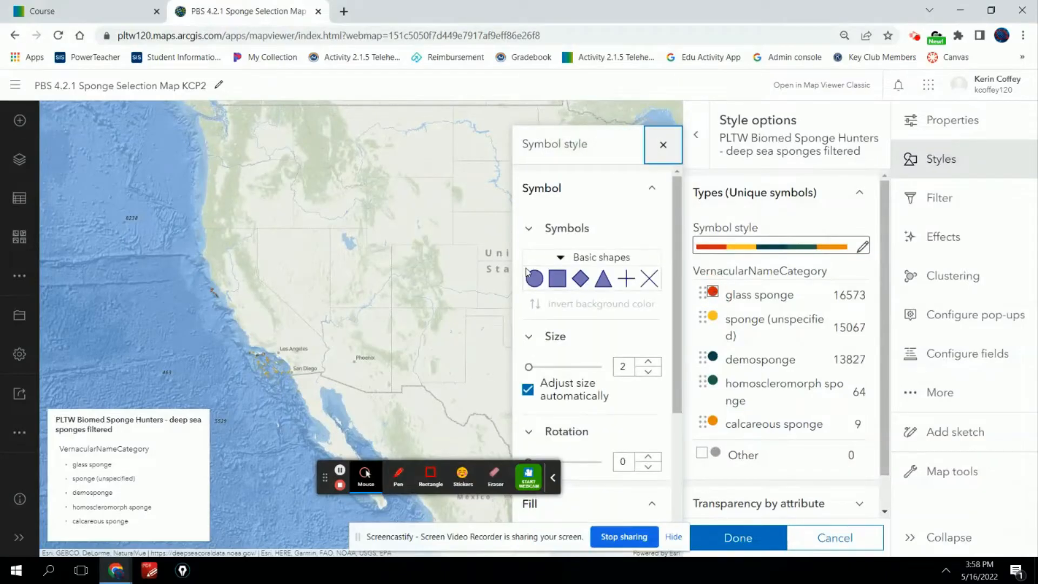
{"action": "left_click", "coordinate": [557, 278]}
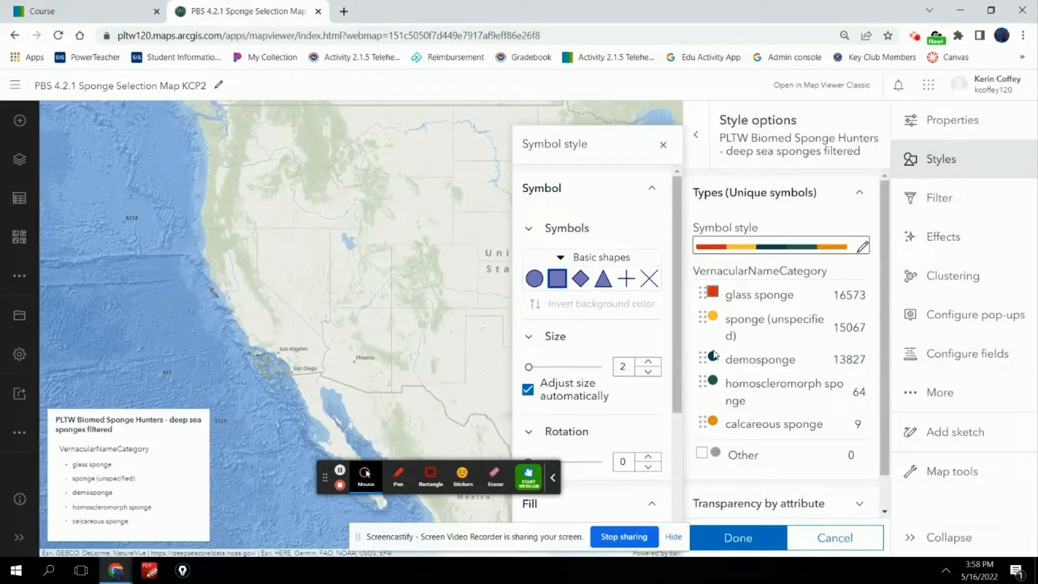
Change the demosponge symbol to a diamond and the homoscleromorph sponge symbol to a triangle, and finish the style options
{"action": "left_click", "coordinate": [713, 360]}
{"action": "left_click", "coordinate": [580, 279]}
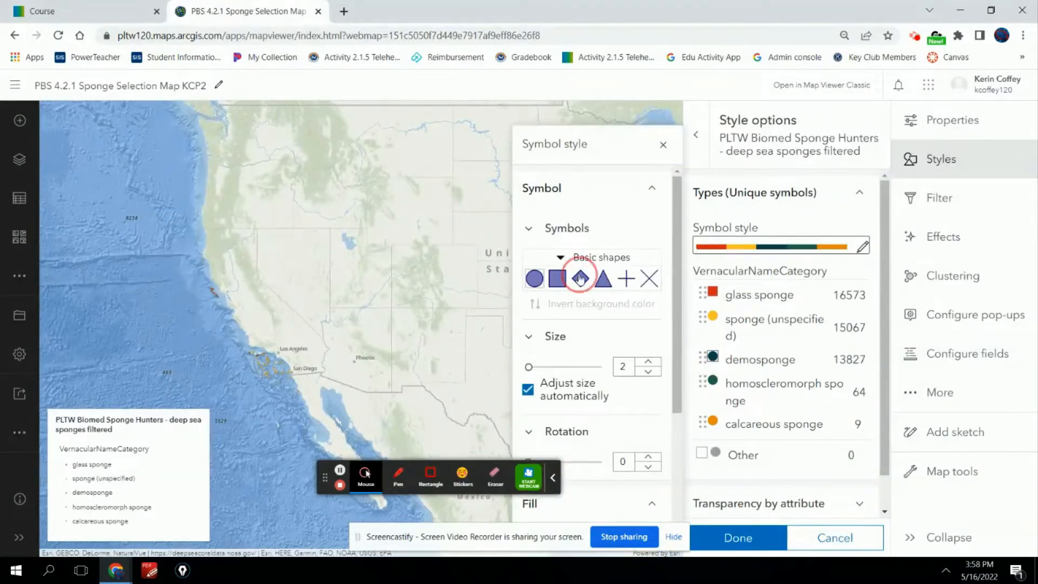
{"action": "left_click", "coordinate": [714, 381]}
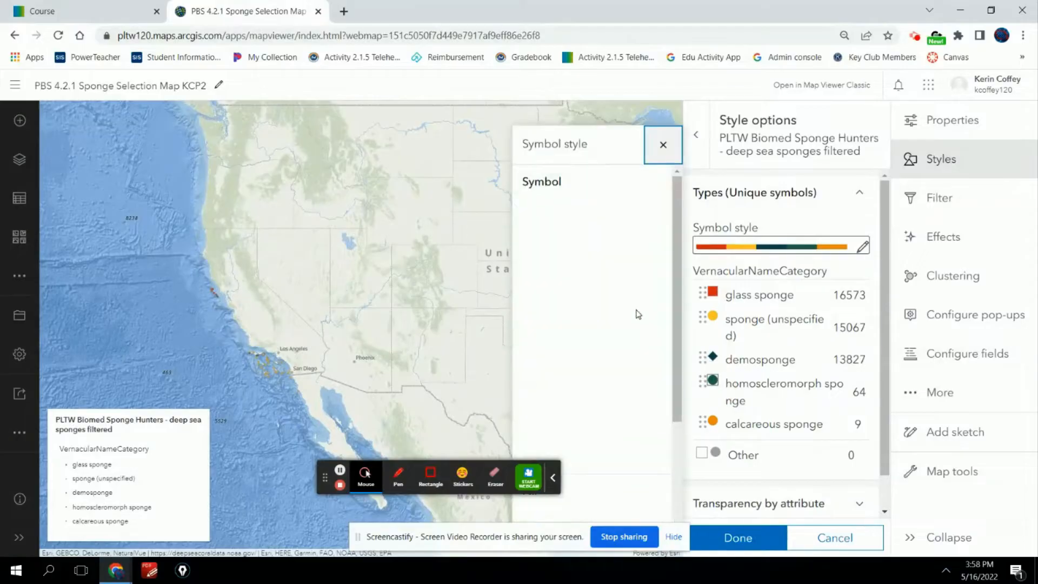
{"action": "left_click", "coordinate": [603, 279]}
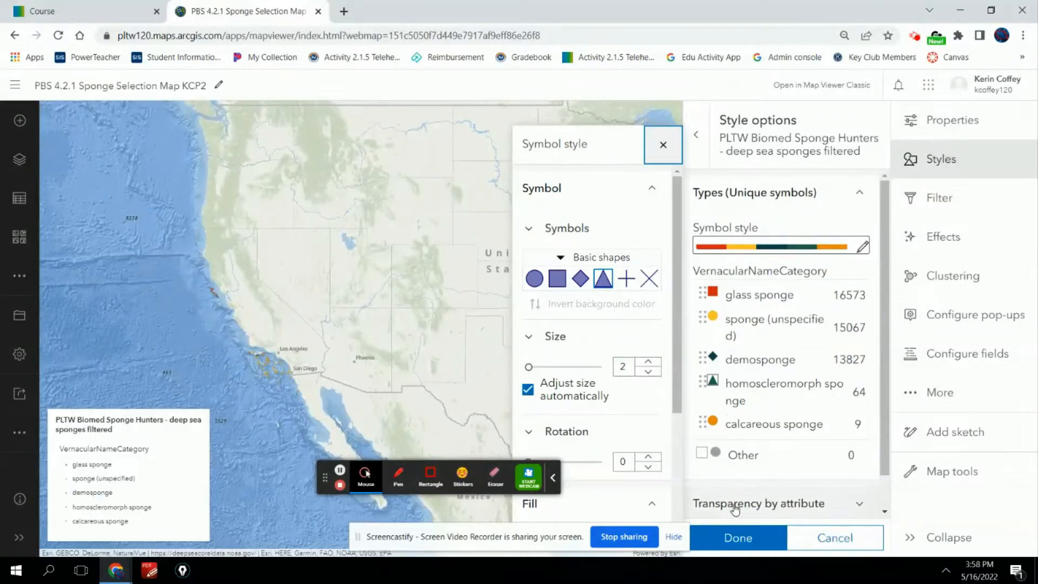
{"action": "left_click", "coordinate": [740, 539]}
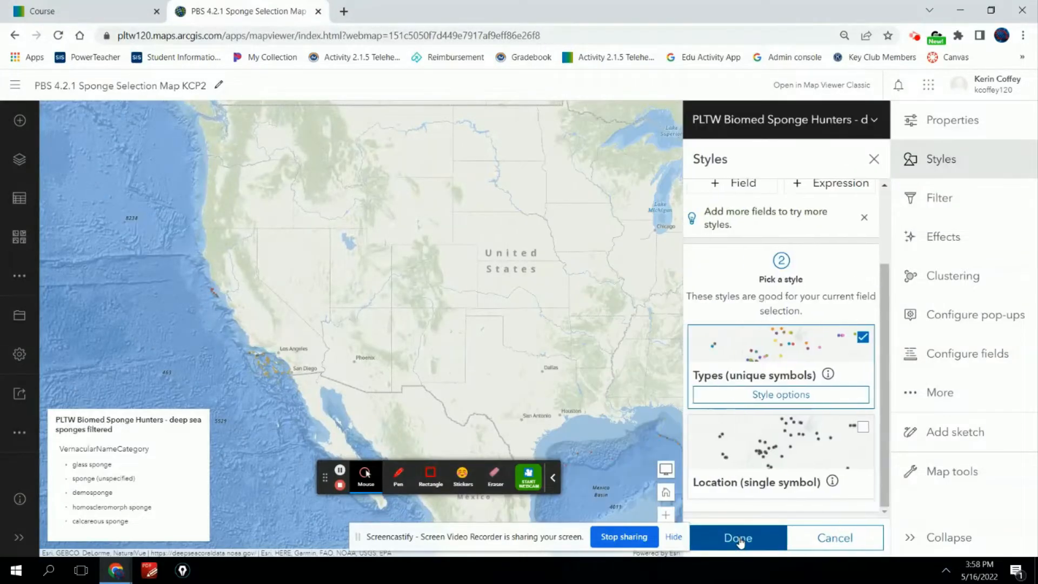
Examine the restyled sponge symbols on the map off the Southern California coast
{"action": "left_click", "coordinate": [666, 514]}
{"action": "left_click", "coordinate": [268, 345]}
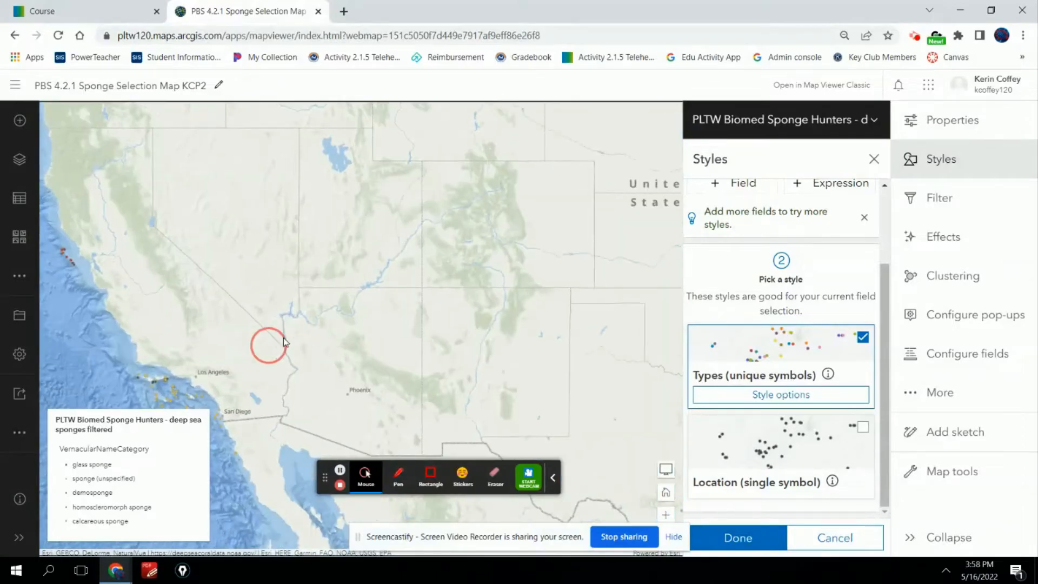
{"action": "left_click_drag", "start_coordinate": [283, 338], "coordinate": [431, 241]}
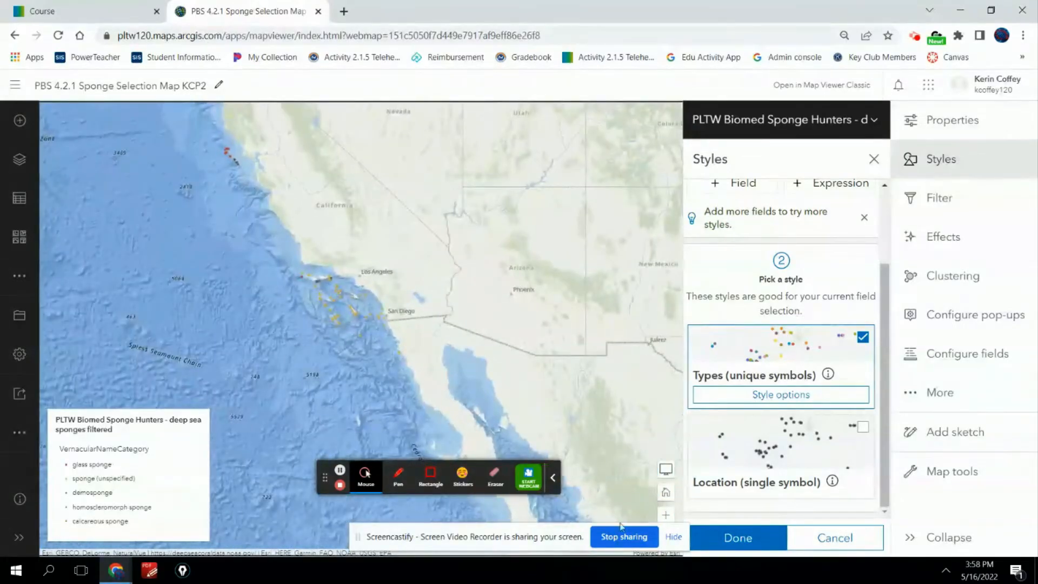
{"action": "left_click", "coordinate": [669, 515]}
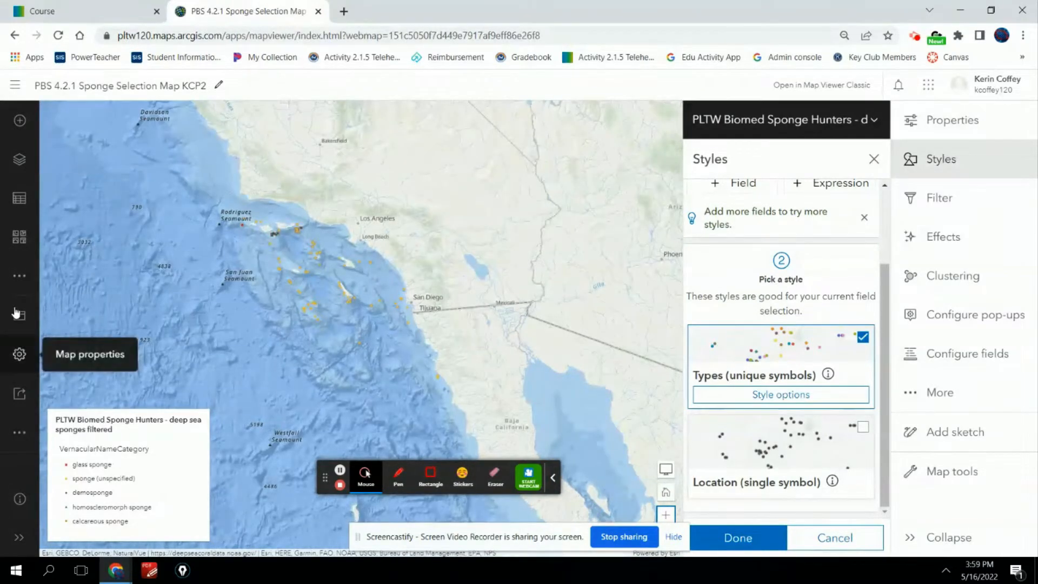
{"action": "left_click", "coordinate": [19, 284]}
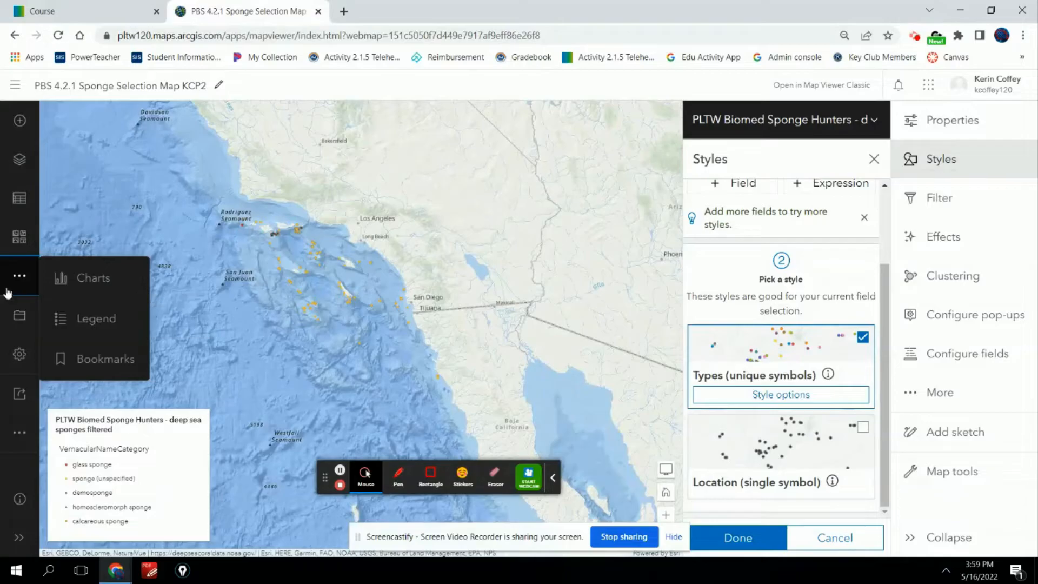
{"action": "left_click", "coordinate": [22, 278]}
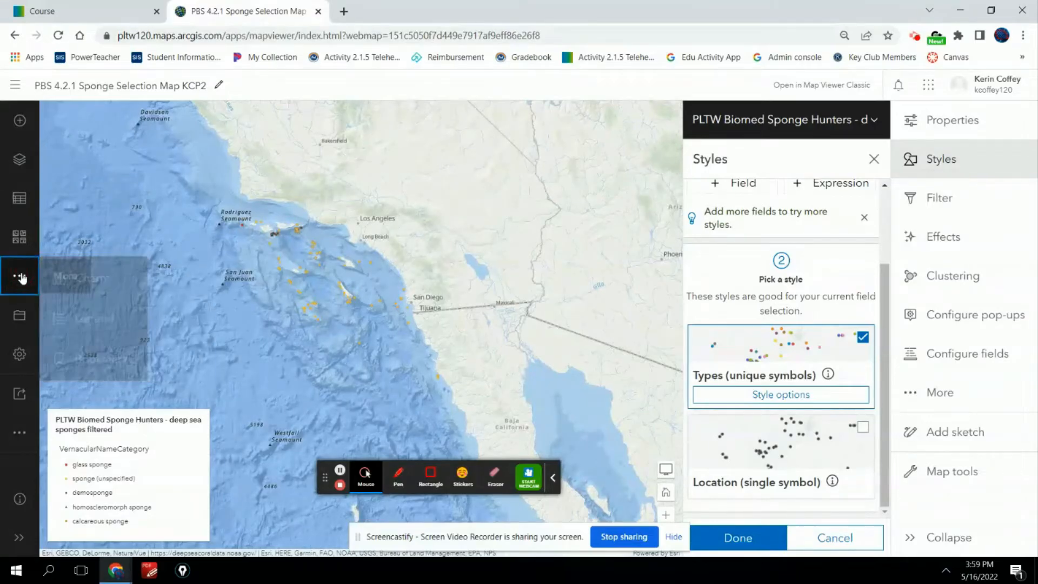
Check course step 16 and open the pop-up configuration for the PLTW Biomed Sponge Hunters layer
{"action": "left_click", "coordinate": [81, 12]}
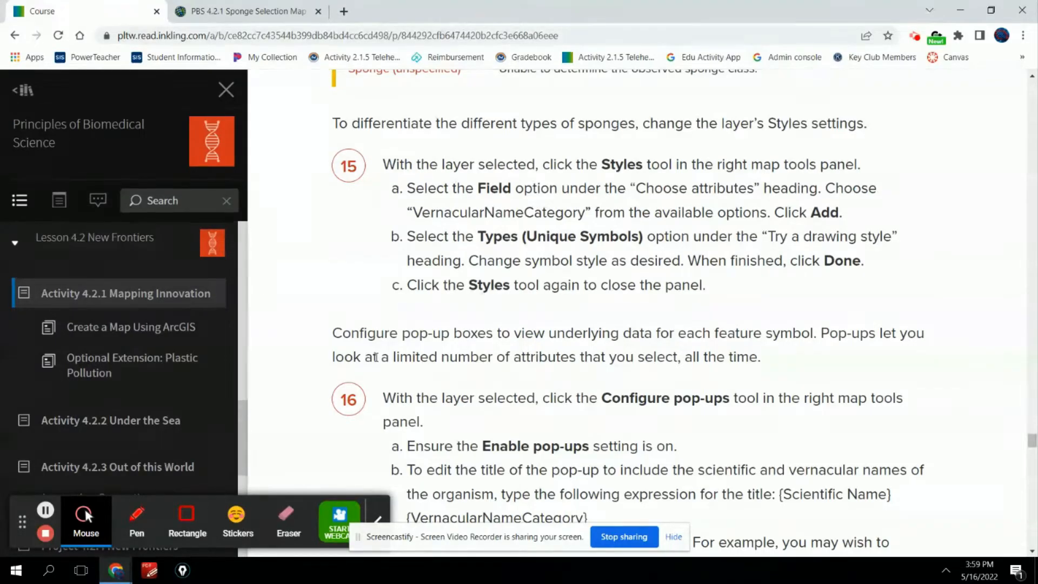
{"action": "scroll", "coordinate": [376, 357], "scroll_direction": "down", "scroll_amount": 2}
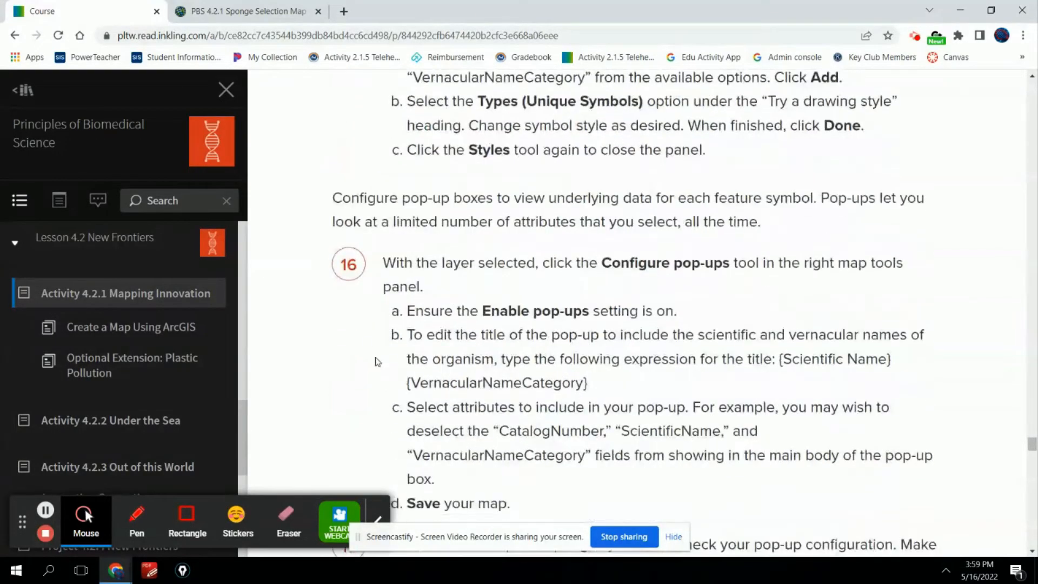
{"action": "left_click", "coordinate": [241, 11]}
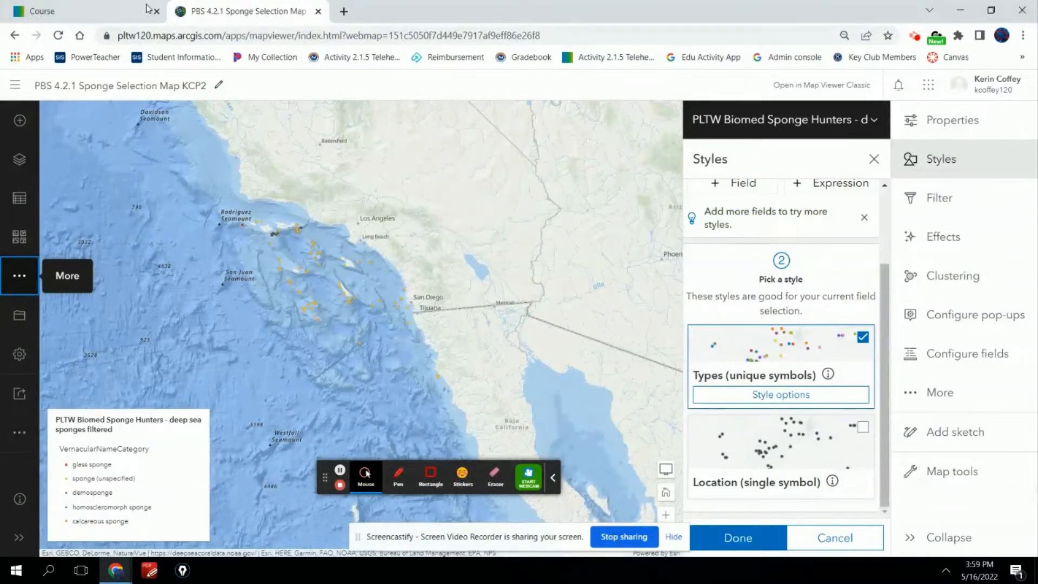
{"action": "left_click", "coordinate": [96, 13]}
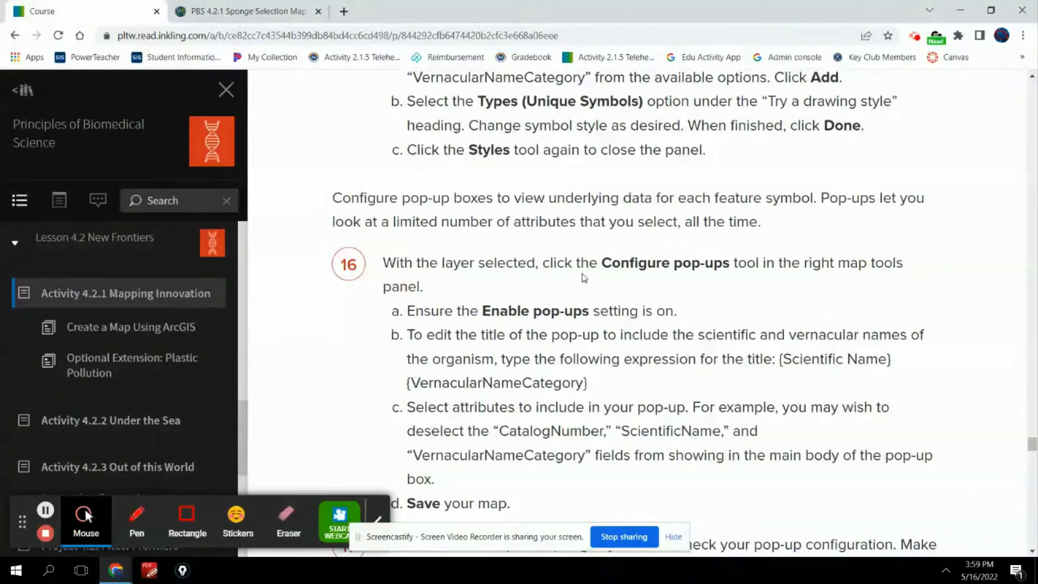
{"action": "left_click", "coordinate": [270, 8]}
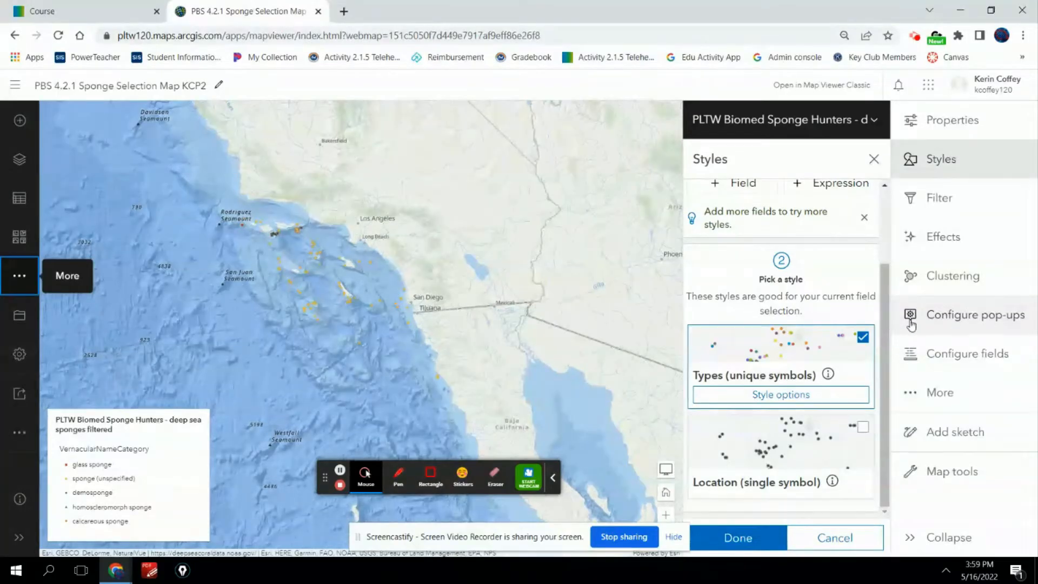
{"action": "left_click", "coordinate": [953, 323]}
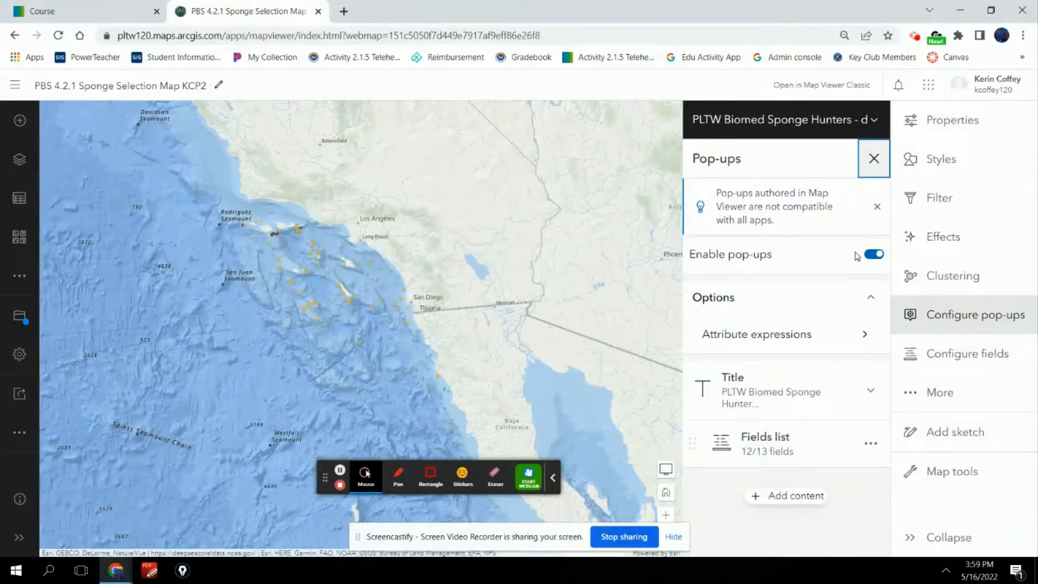
Copy the title expression from course step 16b and replace the pop-up title with {Scientific Name} {VernacularNameCategory}
{"action": "left_click", "coordinate": [108, 17]}
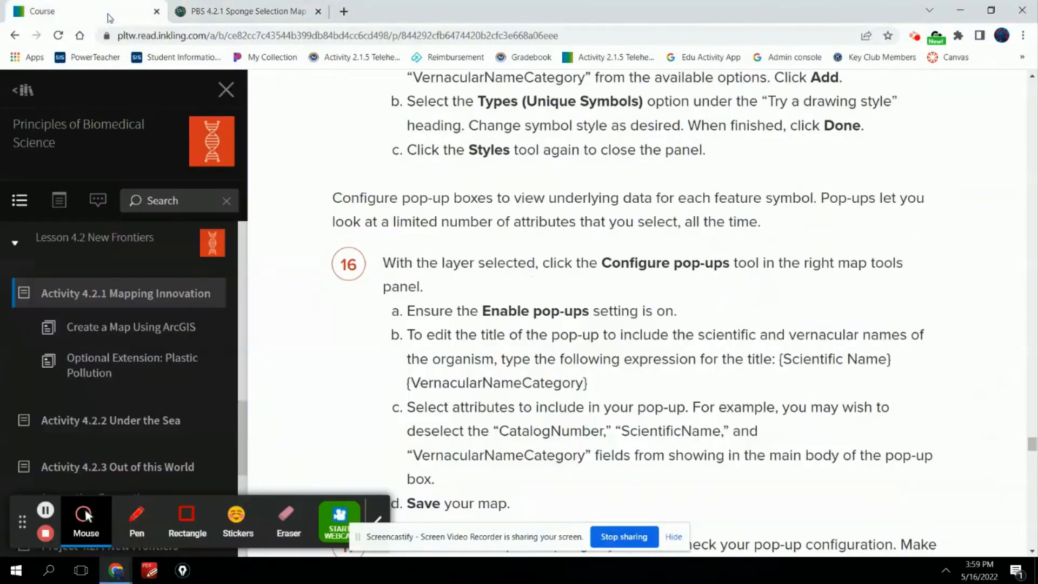
{"action": "scroll", "coordinate": [541, 336], "scroll_direction": "down", "scroll_amount": 3}
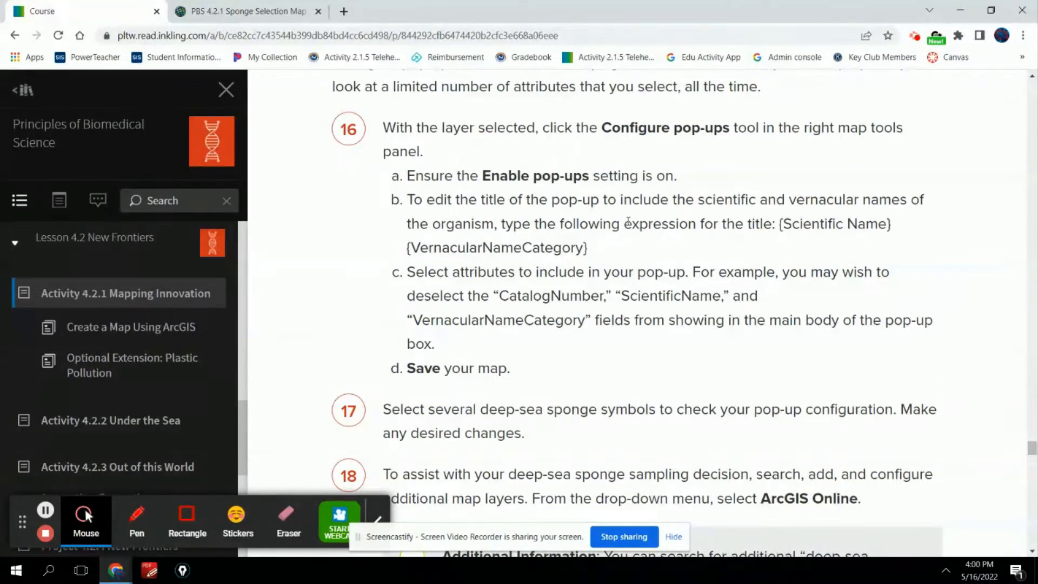
{"action": "triple_click", "coordinate": [781, 225]}
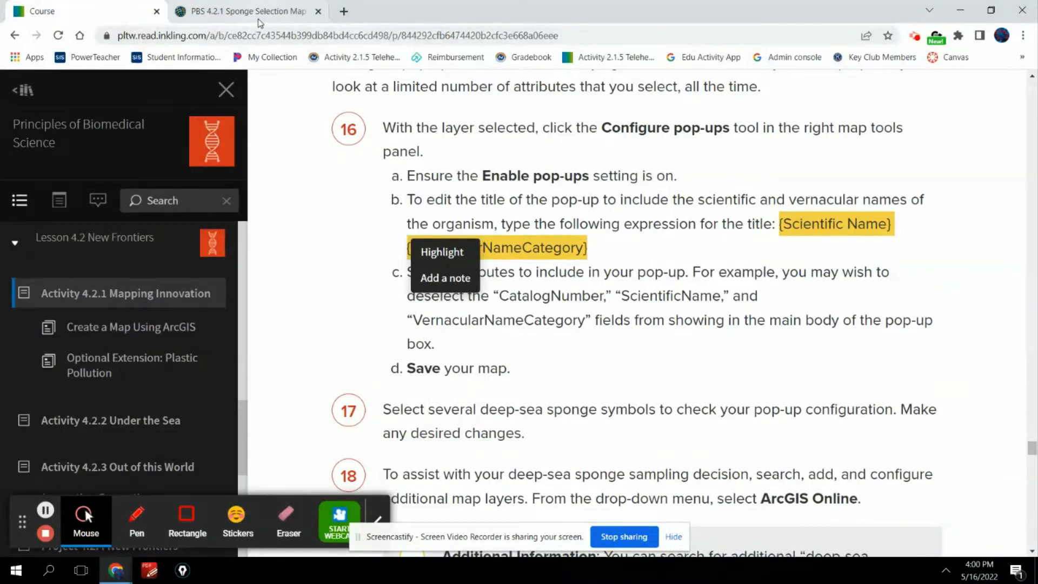
{"action": "left_click", "coordinate": [259, 20]}
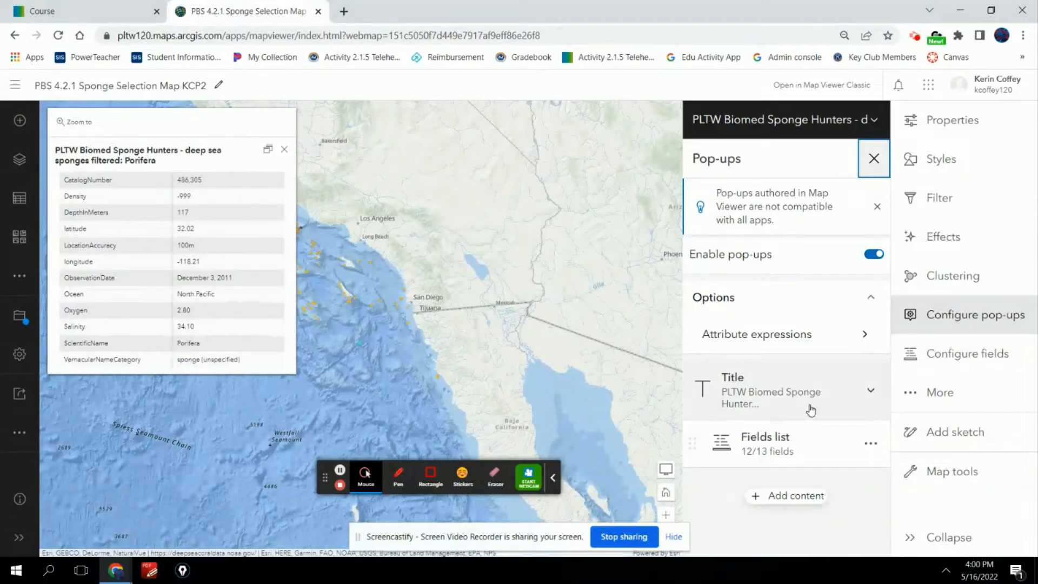
{"action": "left_click", "coordinate": [872, 395]}
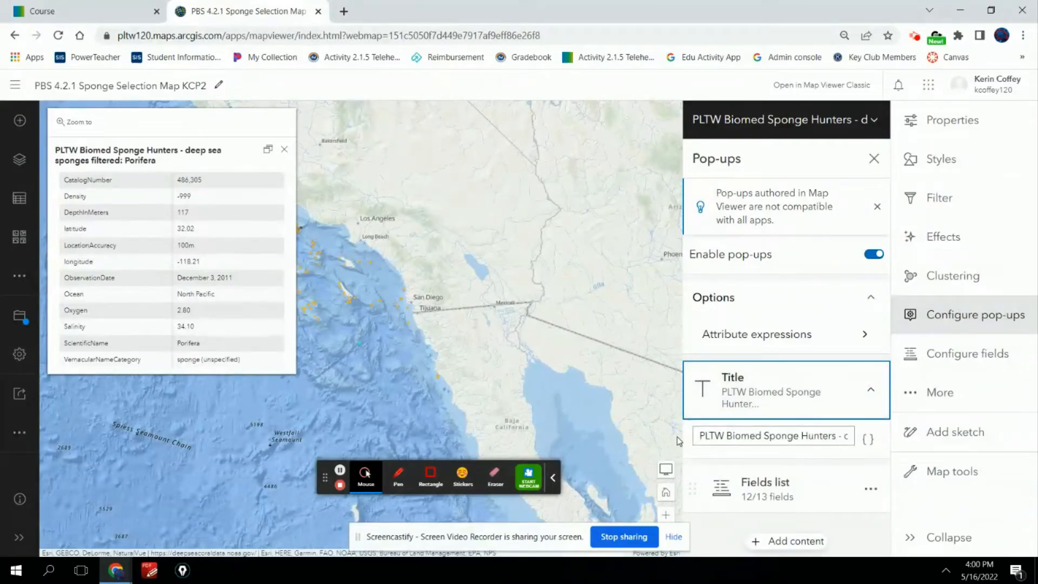
{"action": "left_click_drag", "start_coordinate": [695, 433], "coordinate": [904, 435]}
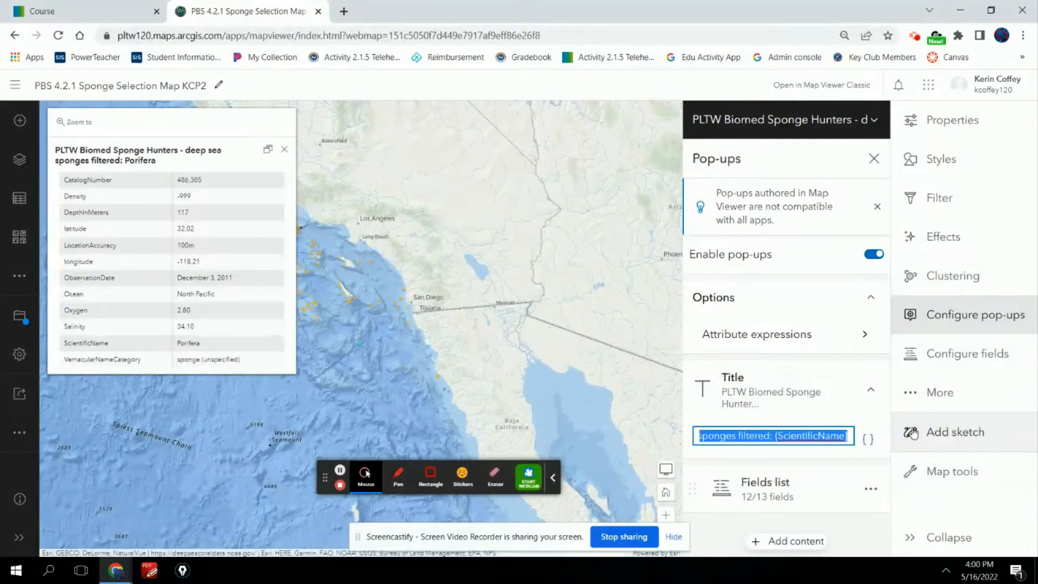
{"action": "key", "text": "BackSpace"}
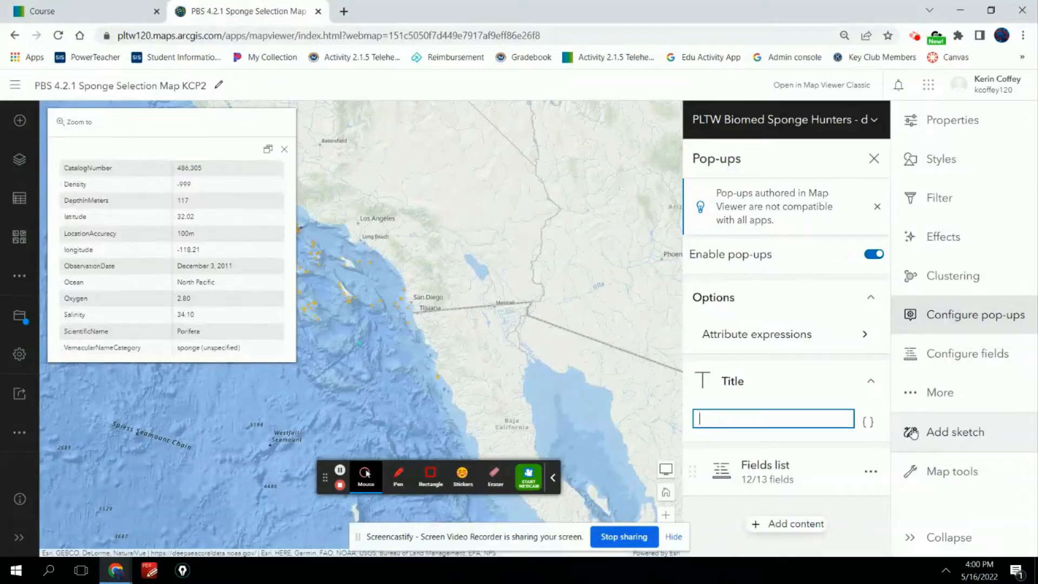
{"action": "type", "text": "{ScientificName} {VernacularNameCategory}"}
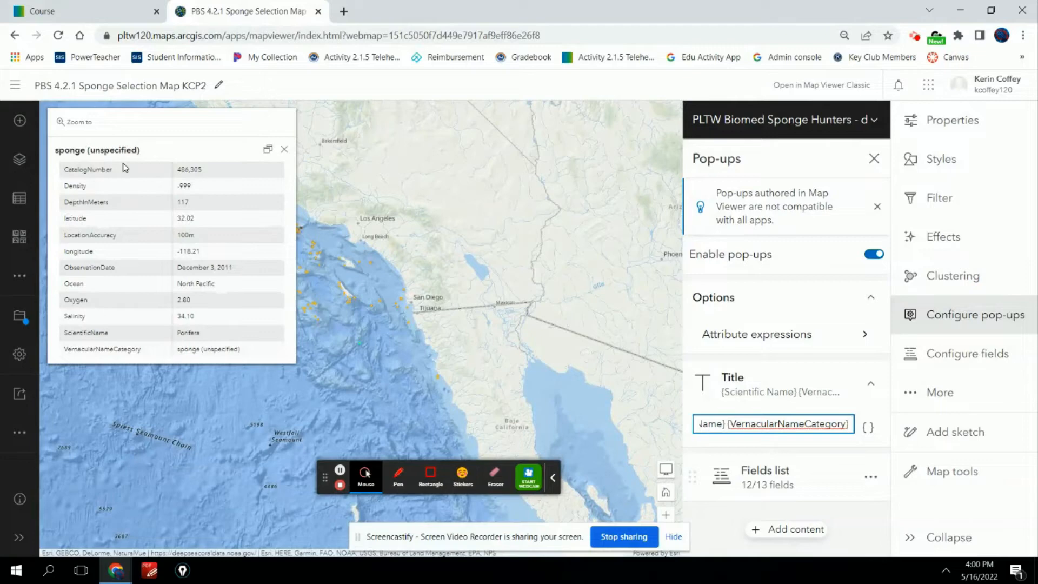
Check course step 16c on choosing pop-up attributes and expand the pop-up's fields list
{"action": "left_click", "coordinate": [91, 13]}
{"action": "left_click", "coordinate": [549, 287]}
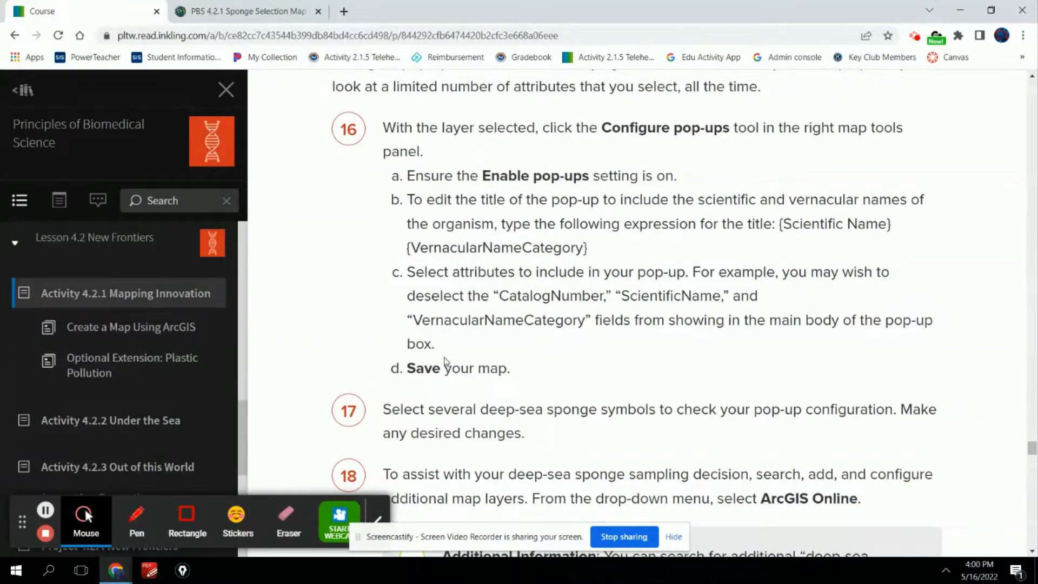
{"action": "left_click", "coordinate": [246, 17]}
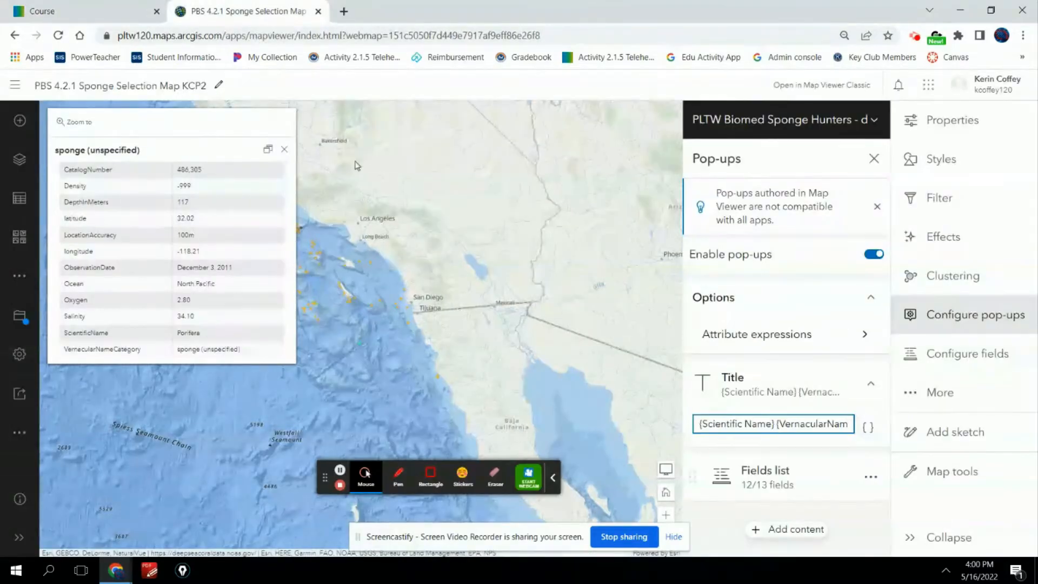
{"action": "left_click", "coordinate": [870, 480]}
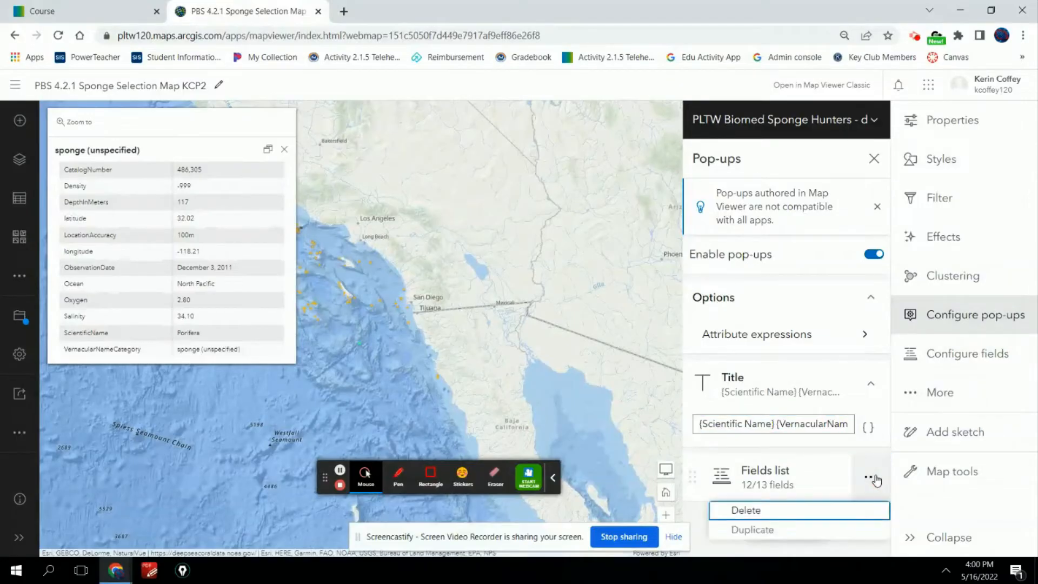
{"action": "left_click", "coordinate": [784, 477]}
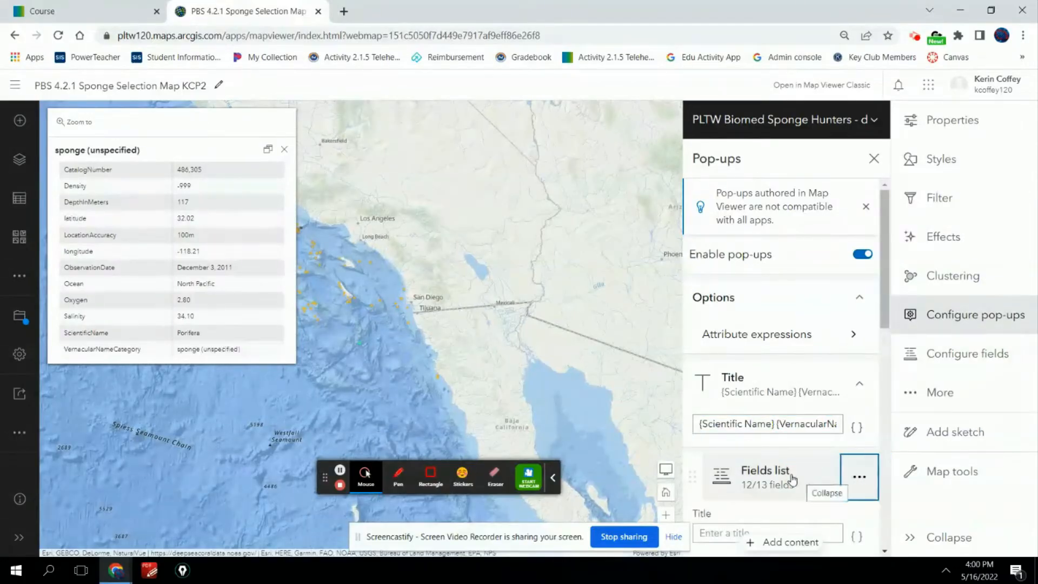
{"action": "scroll", "coordinate": [785, 477], "scroll_direction": "down", "scroll_amount": 5}
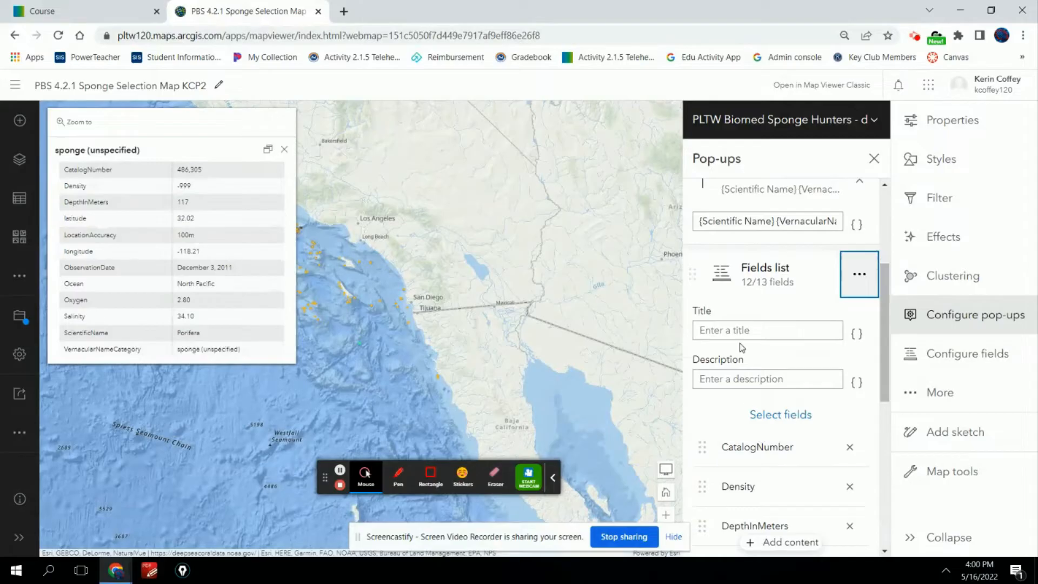
{"action": "scroll", "coordinate": [741, 360], "scroll_direction": "down", "scroll_amount": 2}
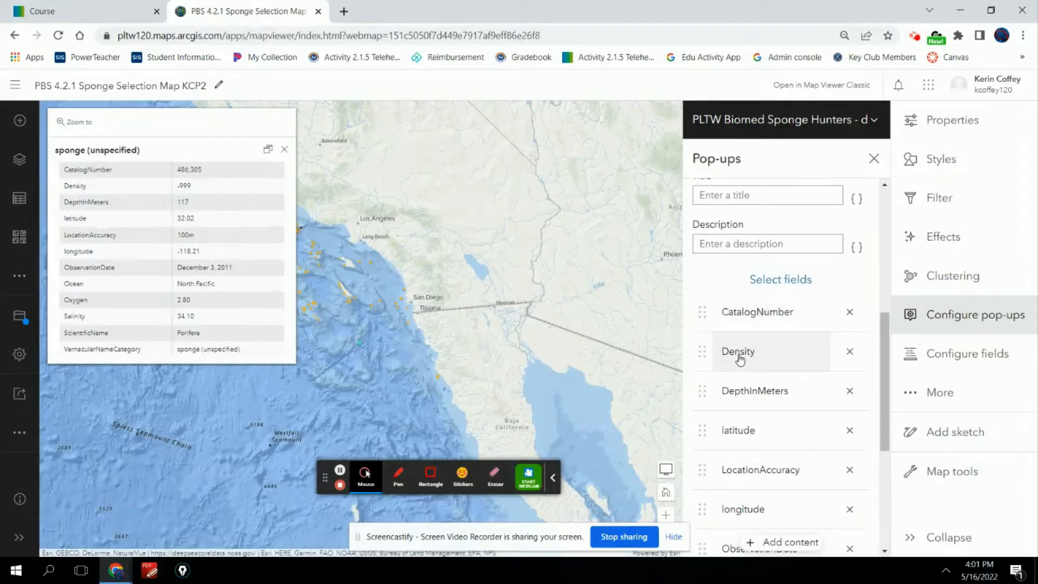
Remove the CatalogNumber, Density, LocationAccuracy, ObservationDate and Ocean fields from the pop-up's fields list
{"action": "left_click", "coordinate": [852, 313]}
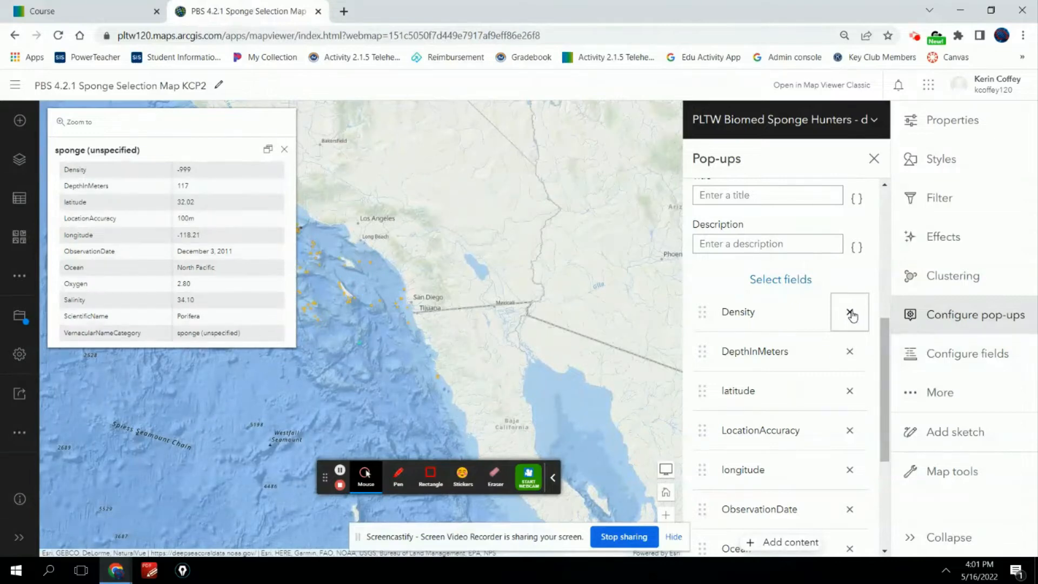
{"action": "left_click", "coordinate": [851, 313]}
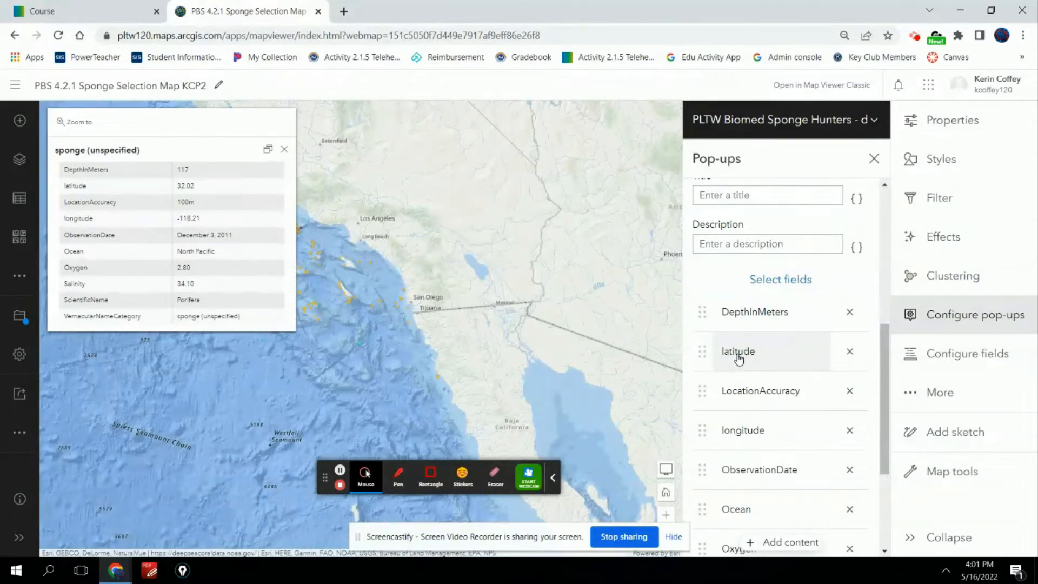
{"action": "left_click", "coordinate": [849, 391]}
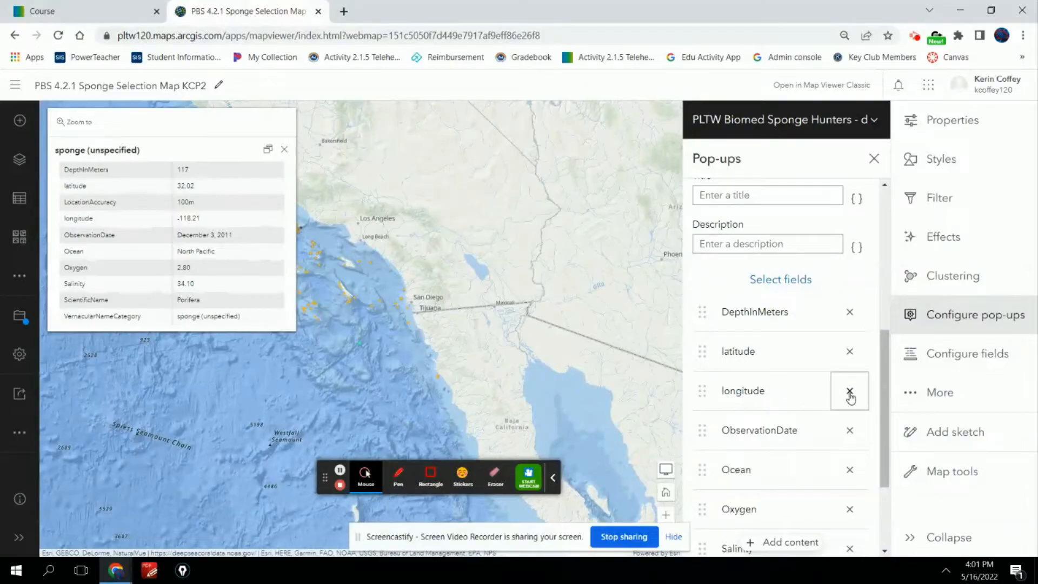
{"action": "scroll", "coordinate": [850, 368], "scroll_direction": "down", "scroll_amount": 3}
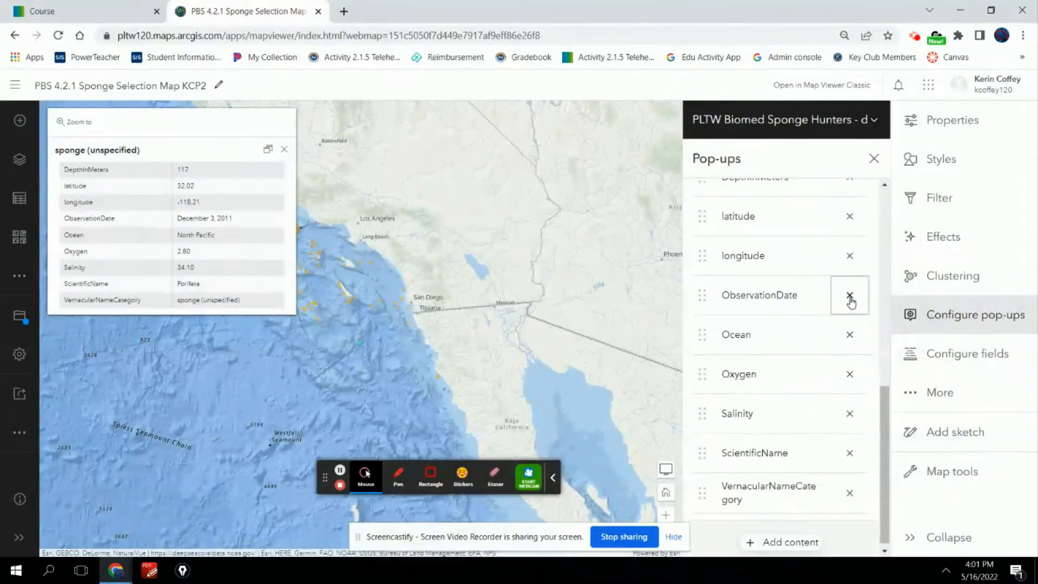
{"action": "left_click", "coordinate": [850, 295]}
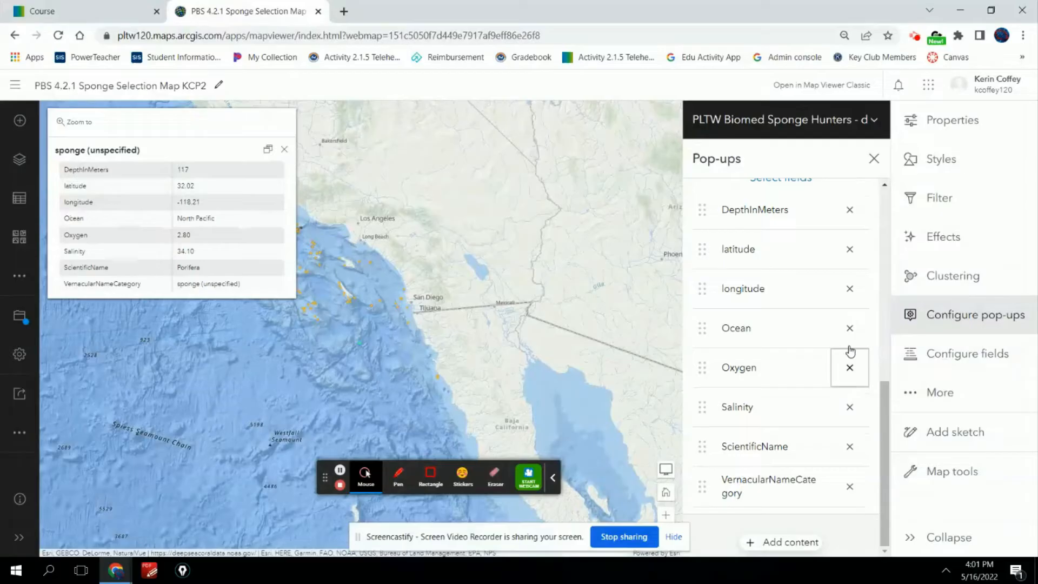
{"action": "left_click", "coordinate": [849, 329]}
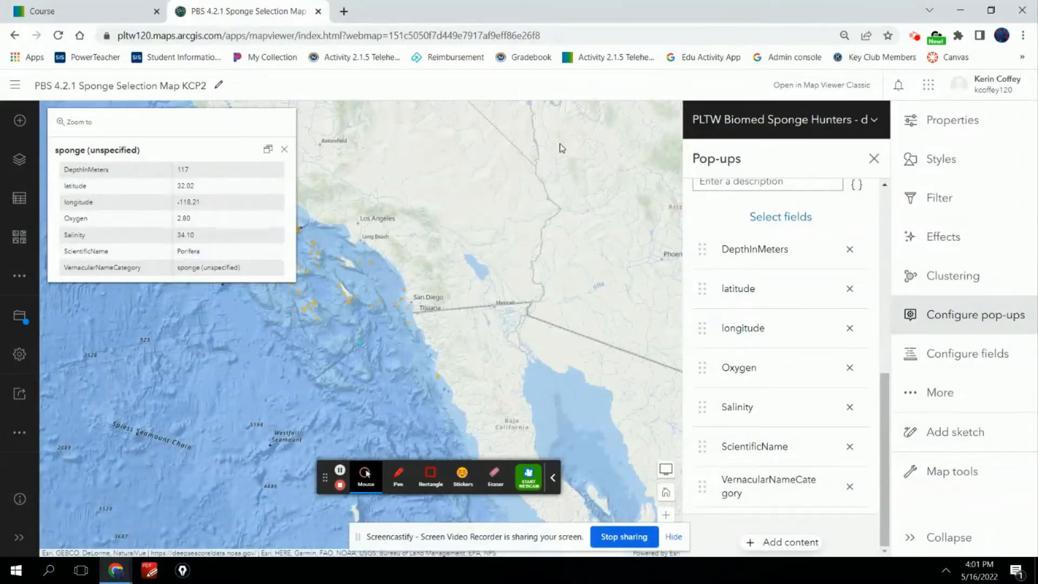
Check course step 16d and save the PBS 4.2.1 Sponge Selection Map KCP2 map
{"action": "left_click", "coordinate": [93, 16]}
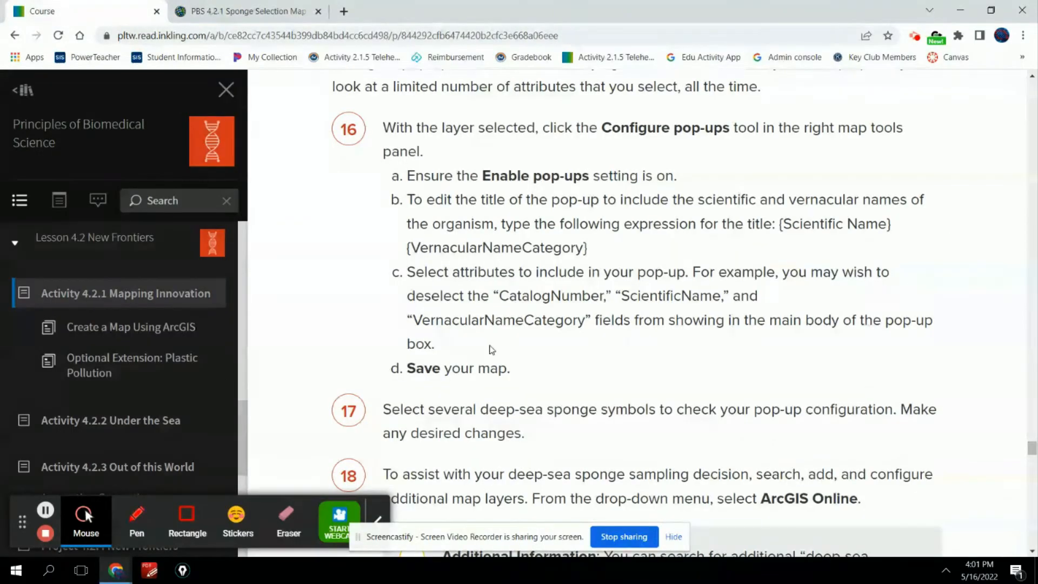
{"action": "left_click", "coordinate": [214, 6]}
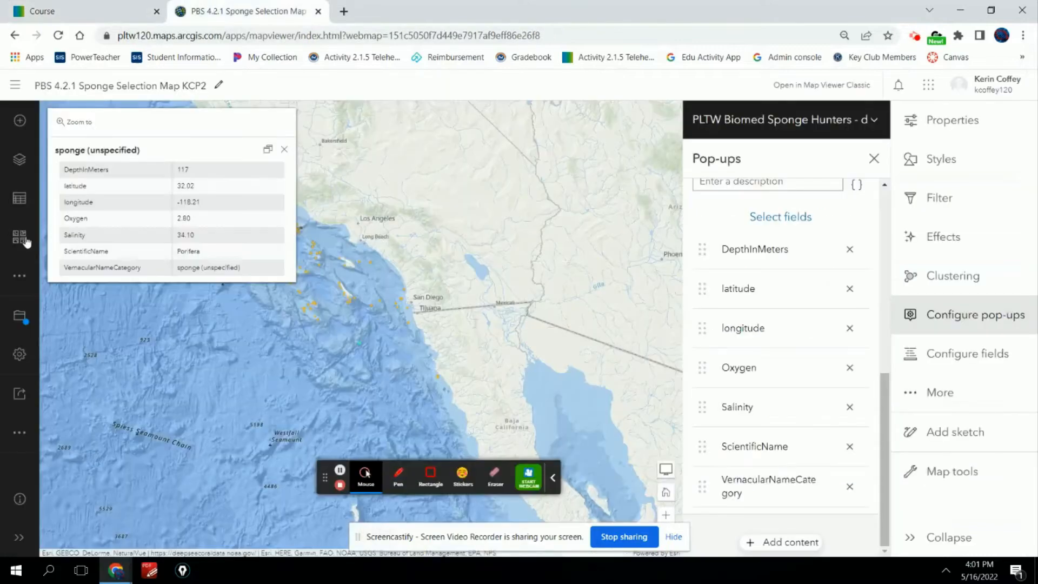
{"action": "left_click", "coordinate": [21, 317]}
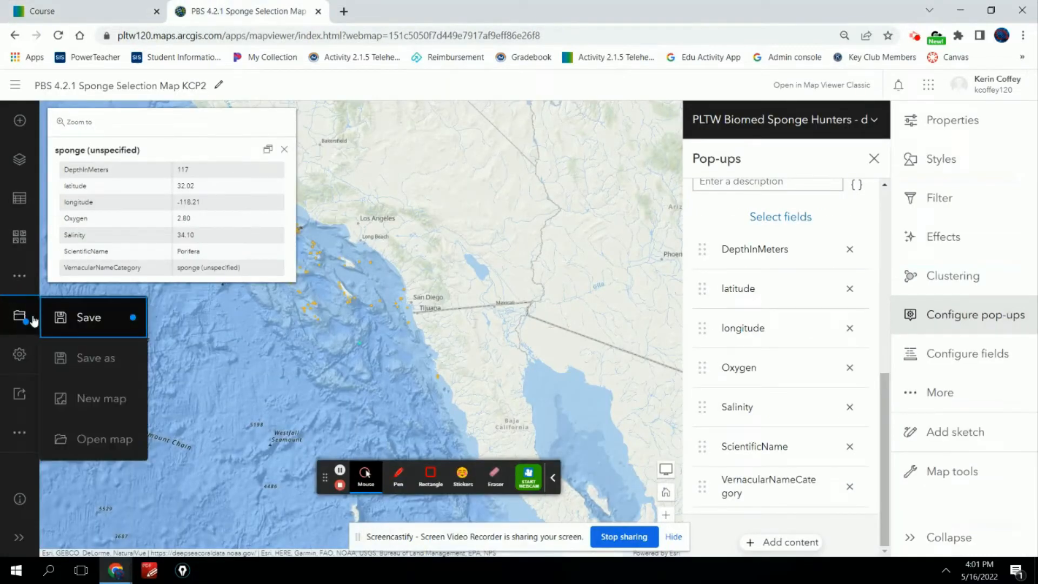
{"action": "left_click", "coordinate": [74, 320]}
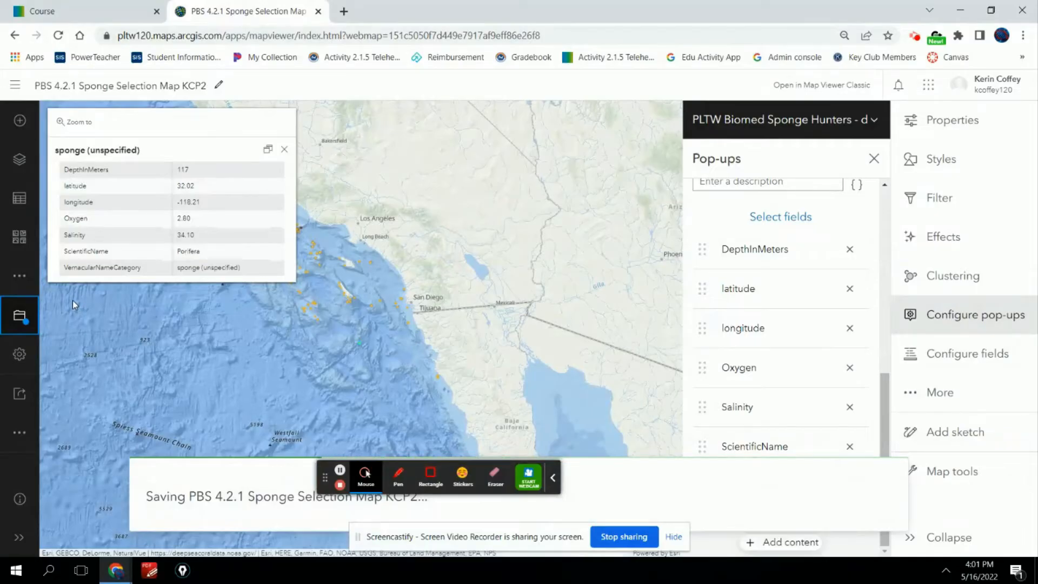
Read course step 17 and open the pop-up of a sponge symbol near the islands west of Los Angeles to check its configuration
{"action": "left_click", "coordinate": [37, 8]}
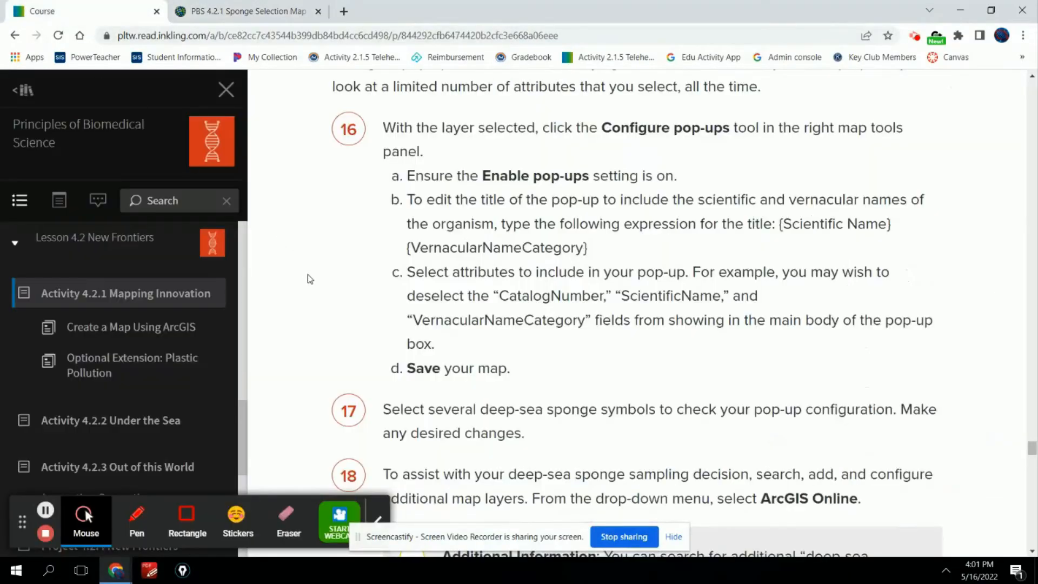
{"action": "scroll", "coordinate": [340, 318], "scroll_direction": "down", "scroll_amount": 3}
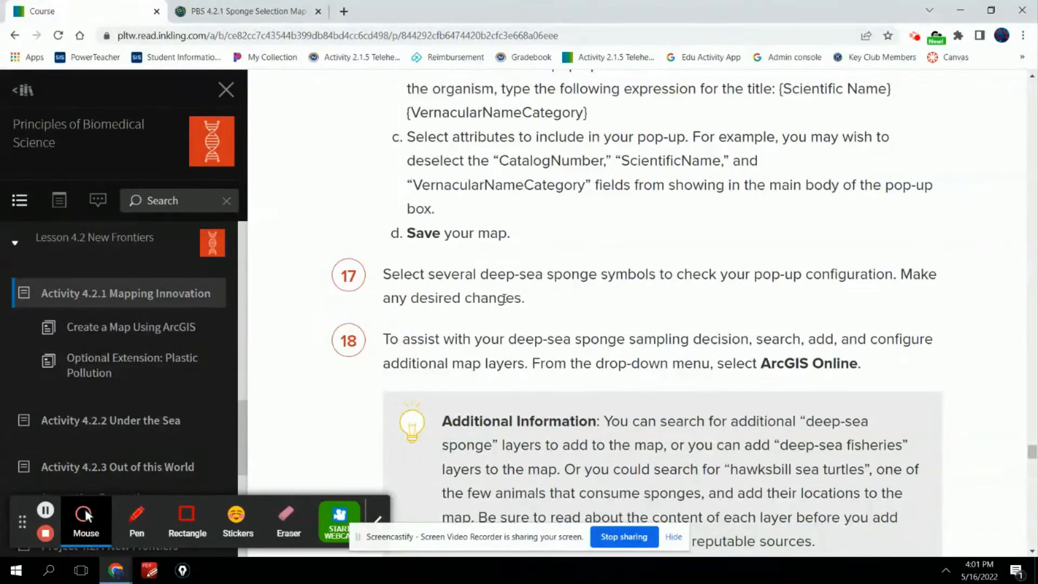
{"action": "left_click", "coordinate": [217, 9]}
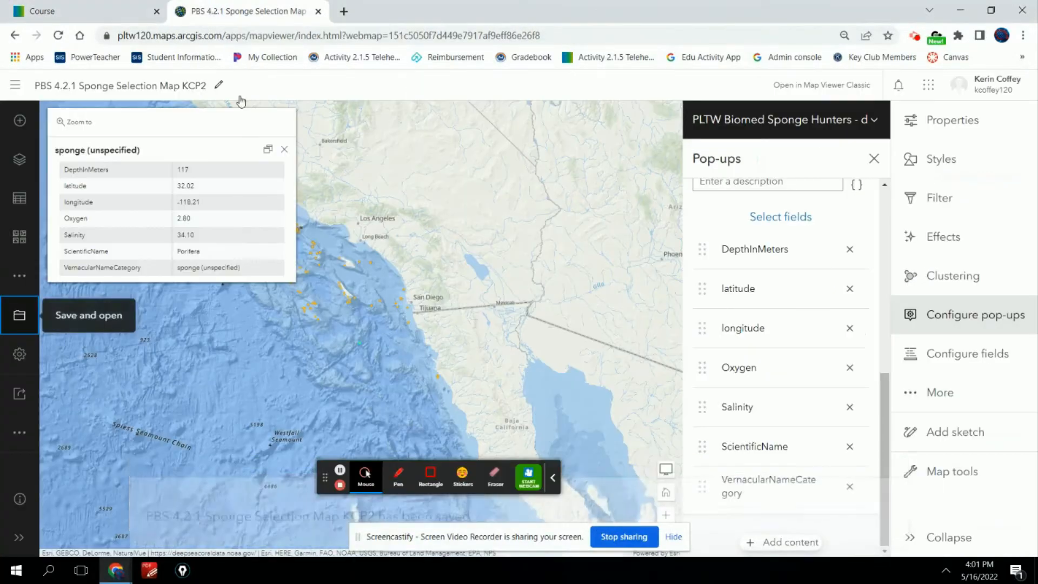
{"action": "left_click", "coordinate": [282, 148]}
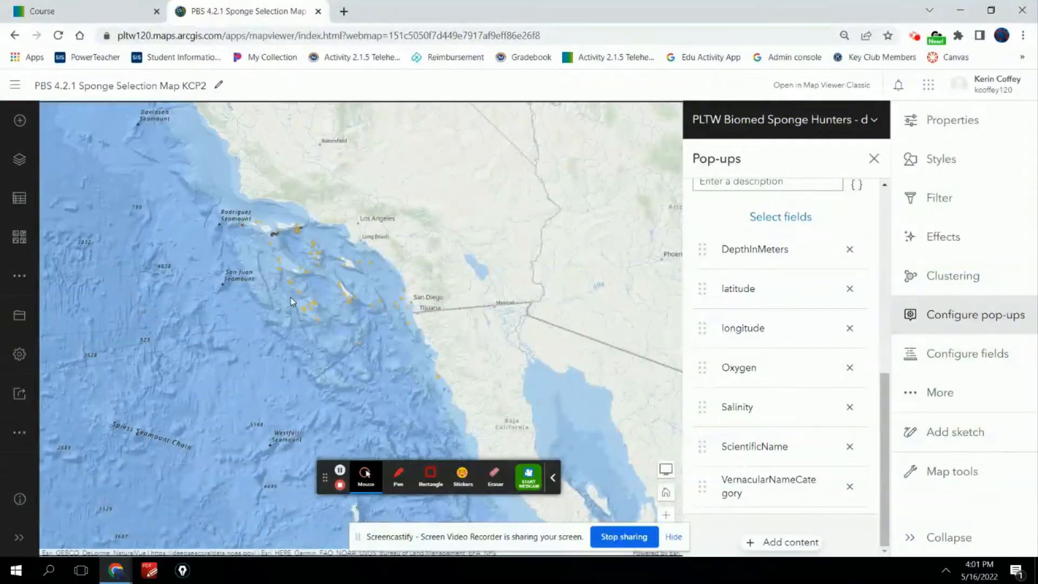
{"action": "left_click", "coordinate": [666, 514]}
{"action": "left_click_drag", "start_coordinate": [226, 256], "coordinate": [259, 373]}
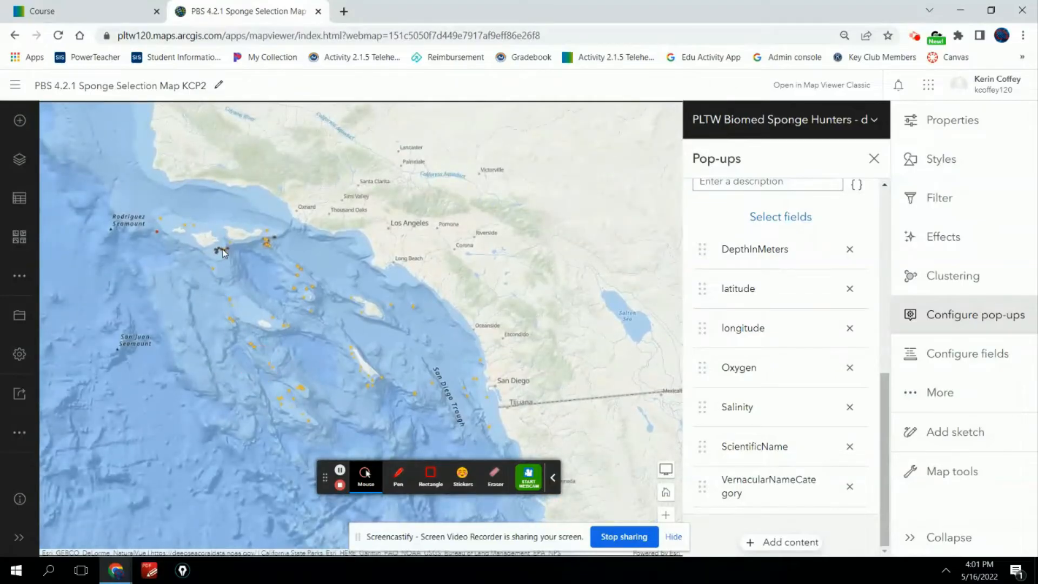
{"action": "left_click", "coordinate": [224, 252]}
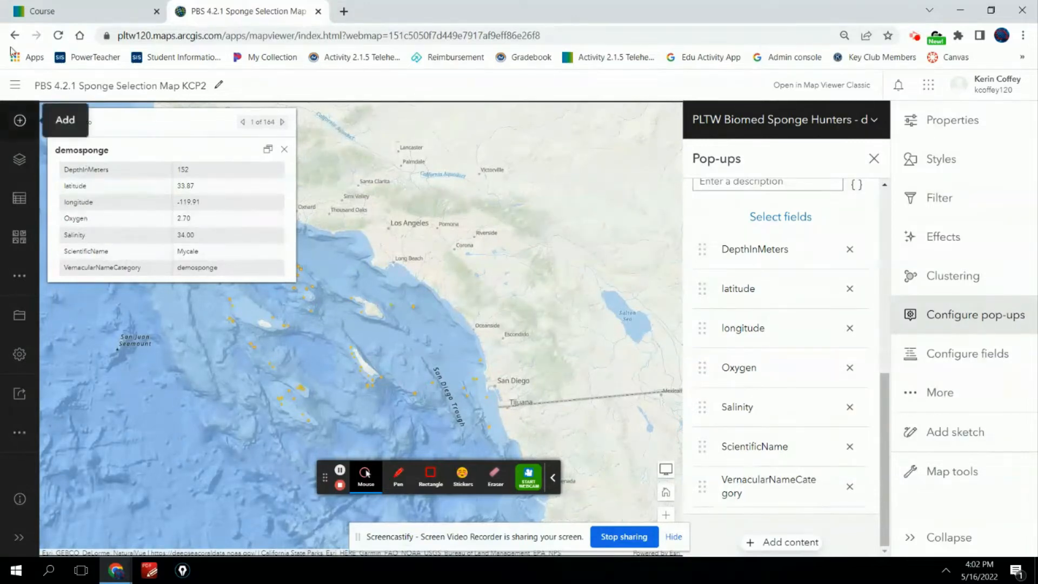
Read course step 18 on additional map layers and open the ArcGIS Online search for adding a layer
{"action": "left_click", "coordinate": [35, 9]}
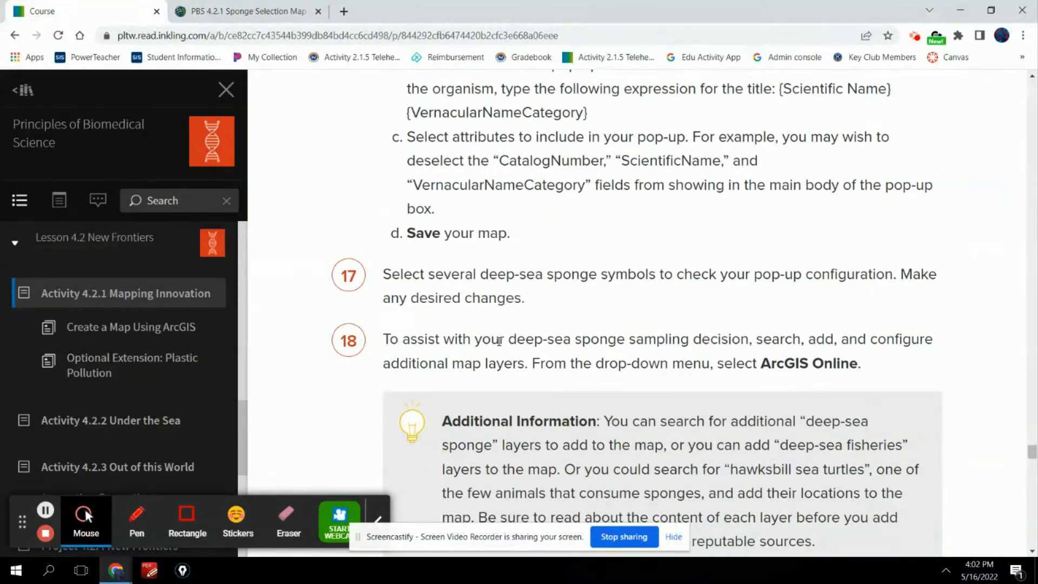
{"action": "scroll", "coordinate": [499, 340], "scroll_direction": "down", "scroll_amount": 1}
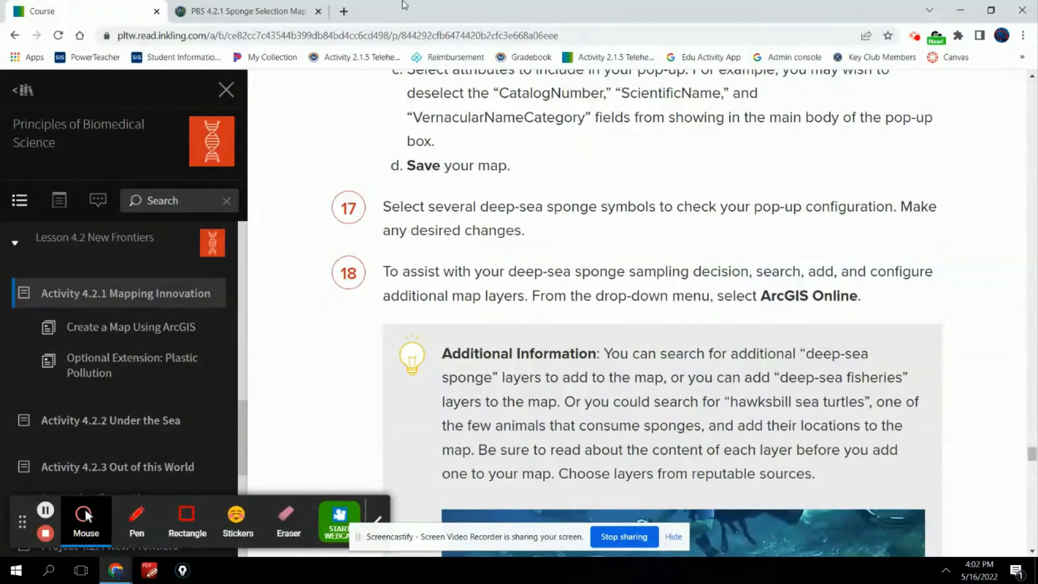
{"action": "left_click", "coordinate": [326, 6]}
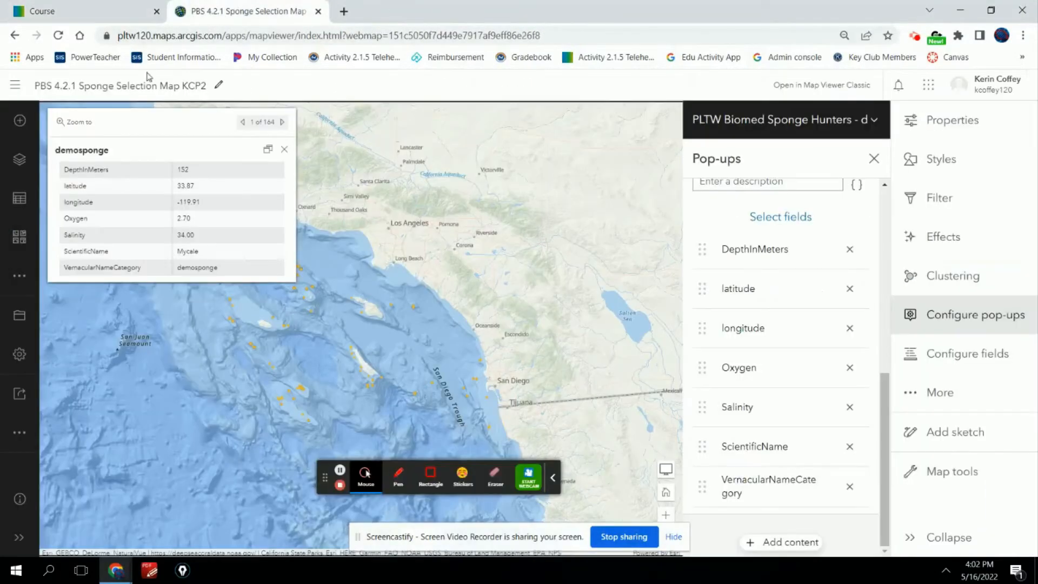
{"action": "left_click", "coordinate": [284, 150]}
{"action": "left_click", "coordinate": [16, 161]}
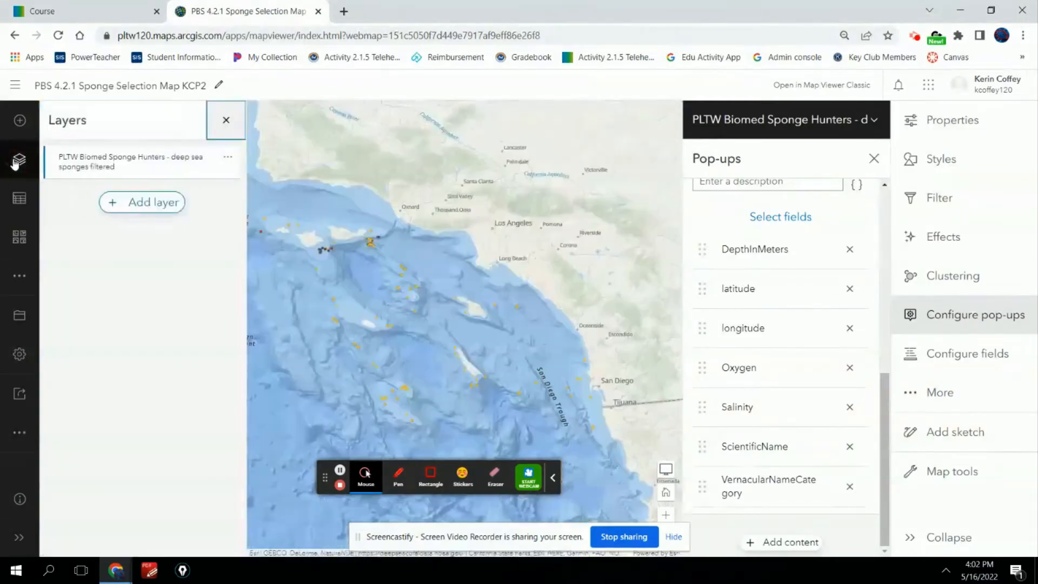
{"action": "left_click", "coordinate": [139, 203]}
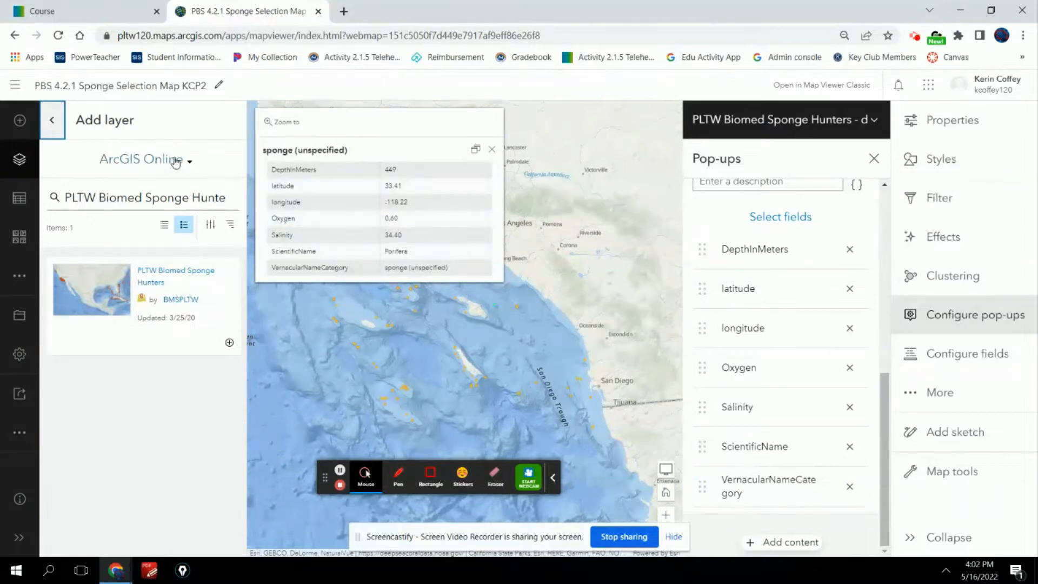
Copy the phrase "deep-sea sponge" from the Additional Information note in course step 18 and search the ArcGIS Online layers for it
{"action": "left_click", "coordinate": [65, 11]}
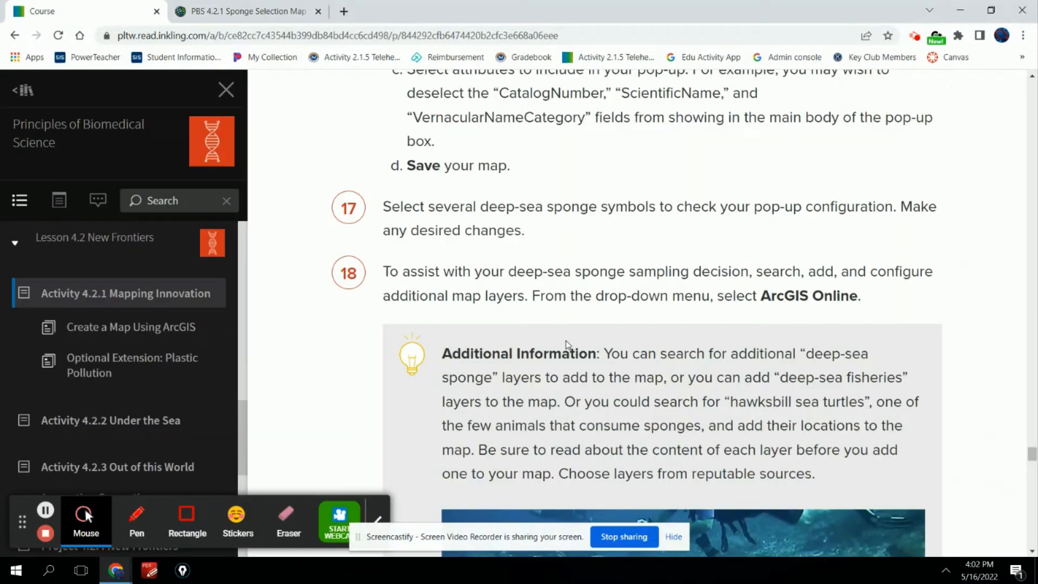
{"action": "scroll", "coordinate": [624, 406], "scroll_direction": "down", "scroll_amount": 4}
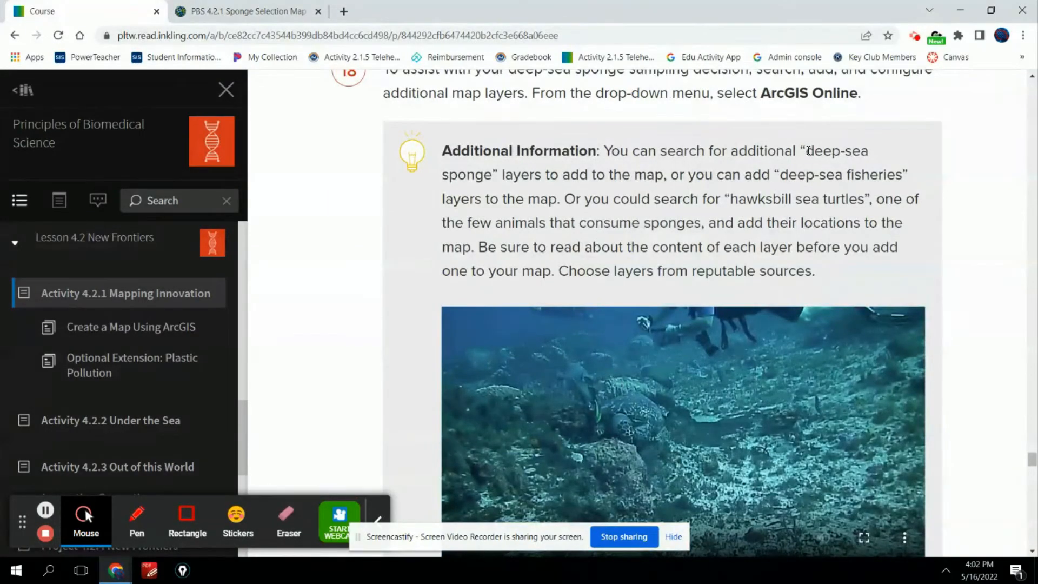
{"action": "left_click_drag", "start_coordinate": [809, 151], "coordinate": [487, 173]}
{"action": "key", "text": "ctrl+c"}
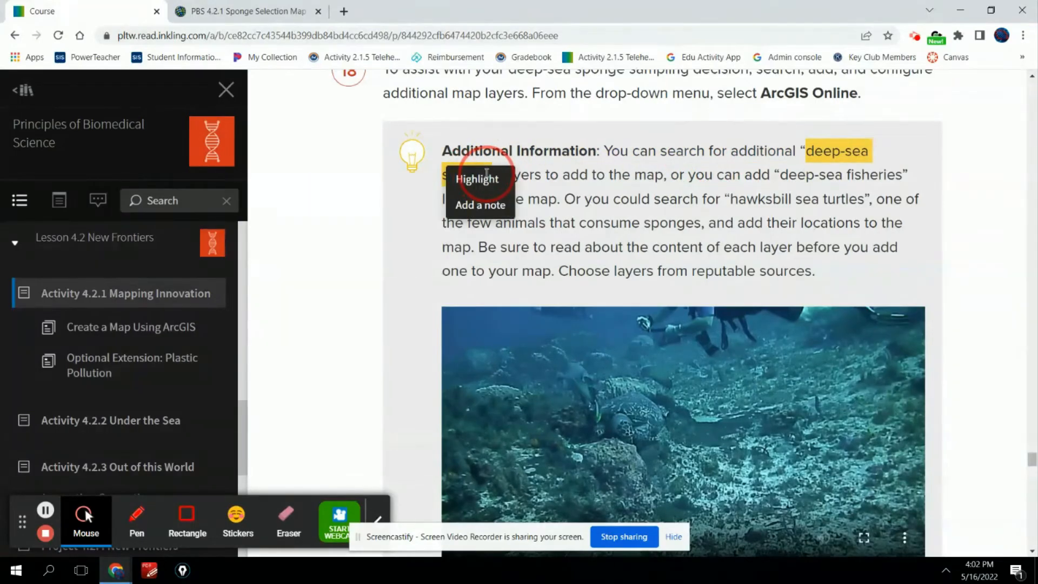
{"action": "left_click", "coordinate": [270, 15]}
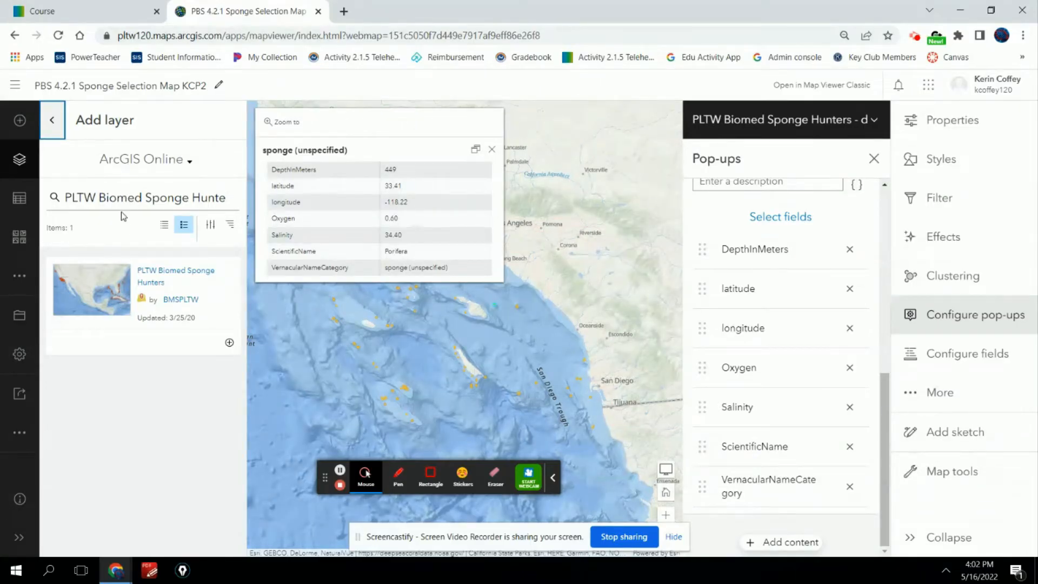
{"action": "left_click", "coordinate": [75, 195]}
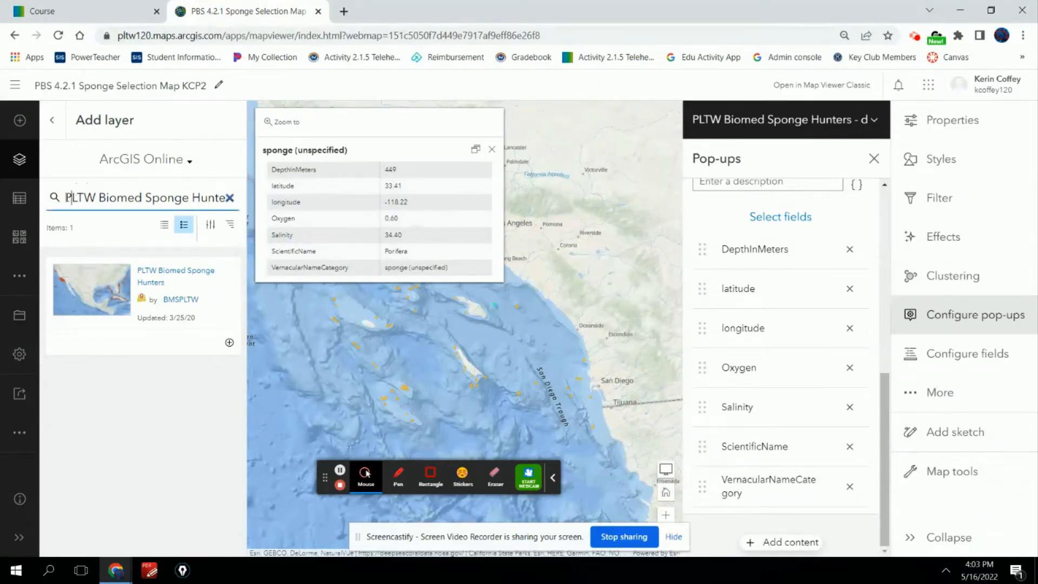
{"action": "left_click", "coordinate": [229, 198]}
{"action": "key", "text": "ctrl+v"}
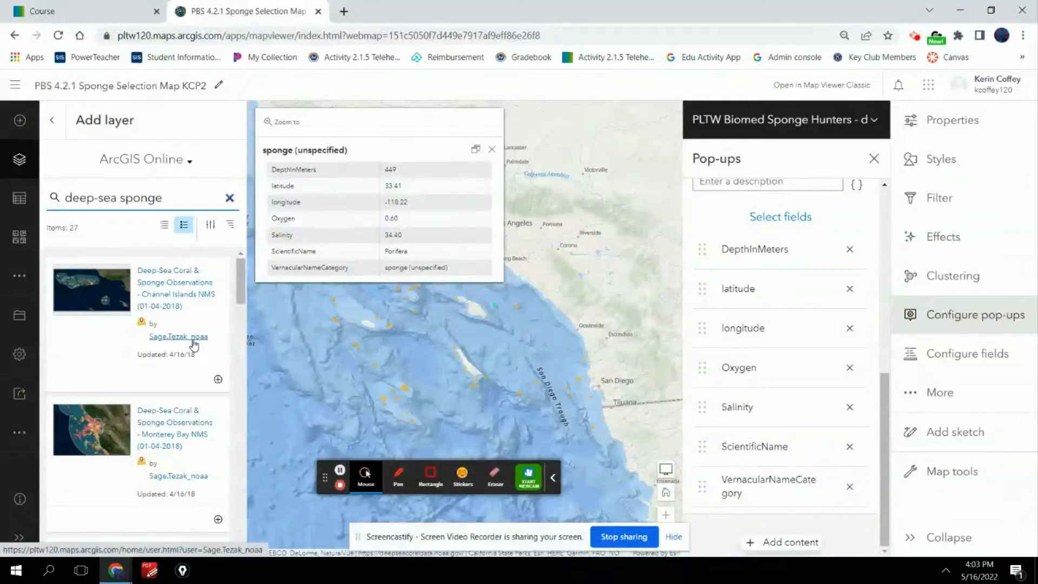
Try adding the Deep-Sea Coral & Sponge Observations - Channel Islands NMS (01-04-2018) layer to the map and remove it again
{"action": "left_click", "coordinate": [93, 295]}
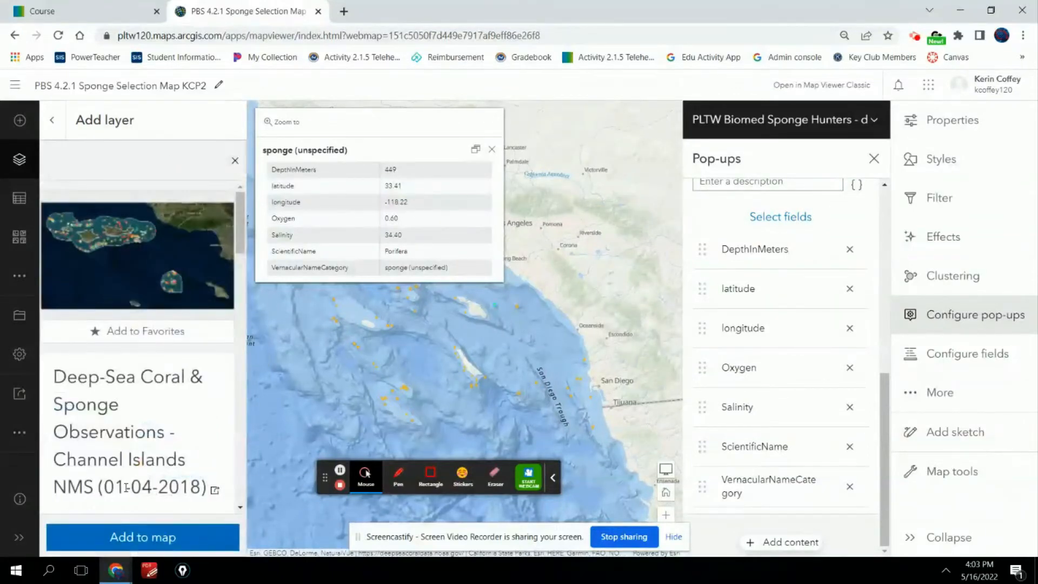
{"action": "left_click", "coordinate": [126, 537]}
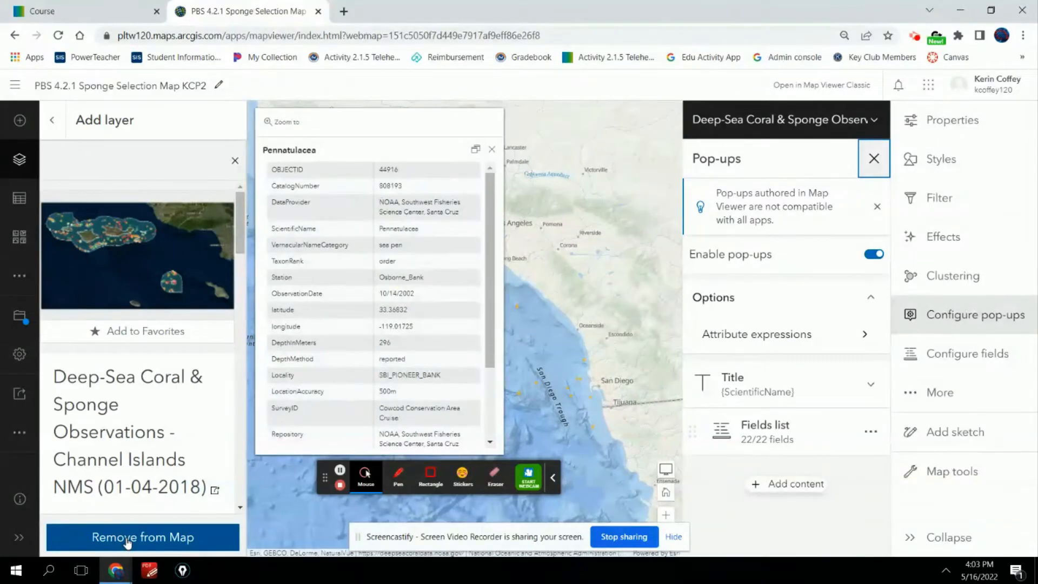
{"action": "left_click", "coordinate": [128, 537]}
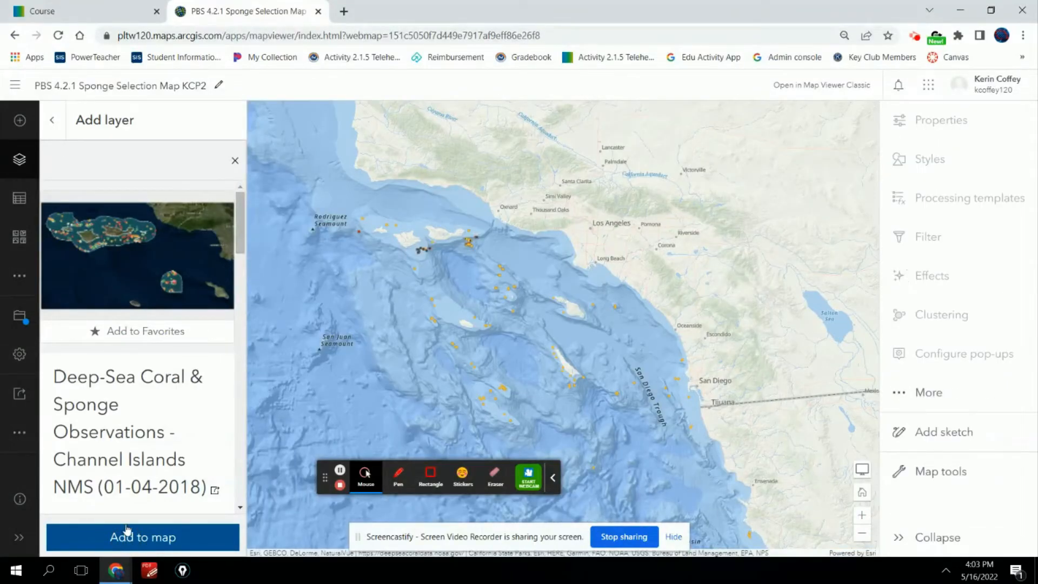
Read the course's note on choosing additional layers and steps 19 and 20 on the legend and saving
{"action": "left_click", "coordinate": [51, 11]}
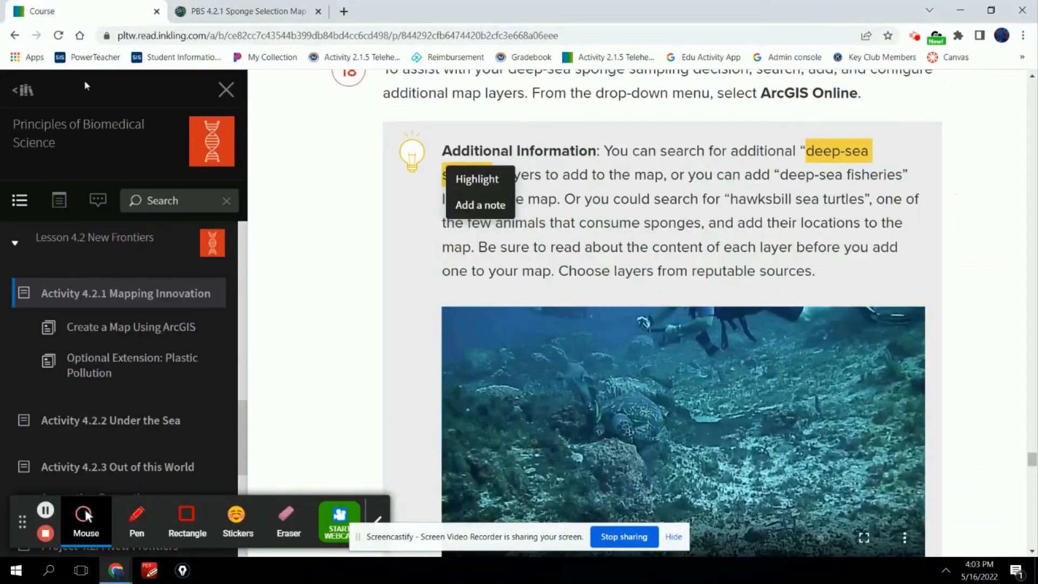
{"action": "left_click", "coordinate": [633, 233]}
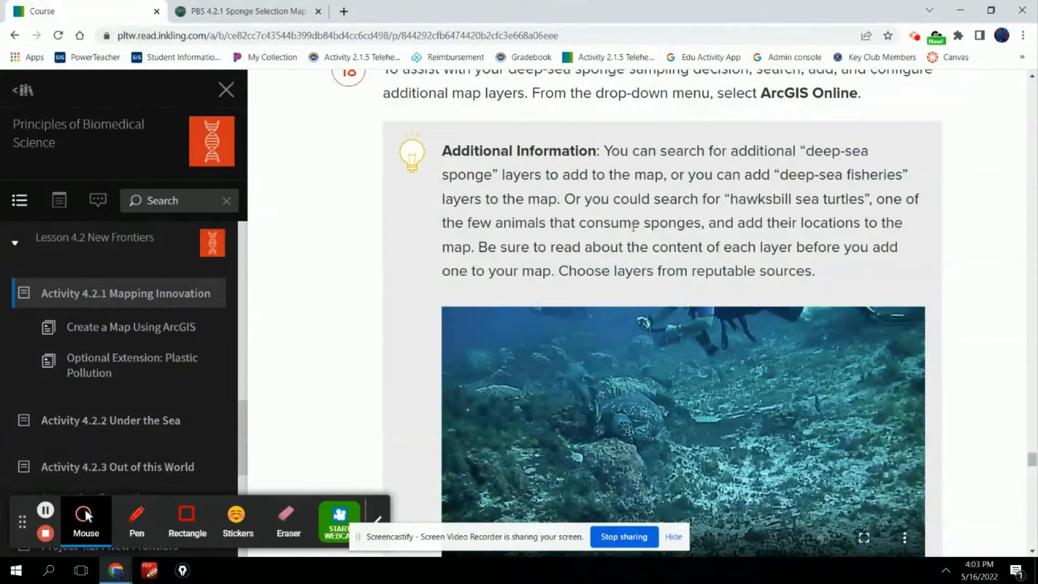
{"action": "scroll", "coordinate": [633, 226], "scroll_direction": "down", "scroll_amount": 1}
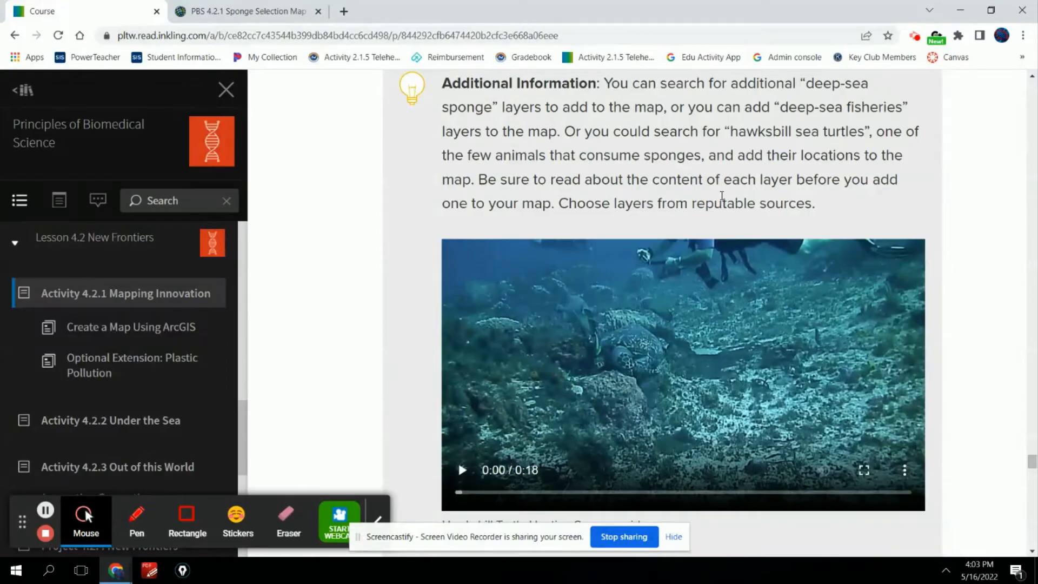
{"action": "scroll", "coordinate": [595, 297], "scroll_direction": "down", "scroll_amount": 1}
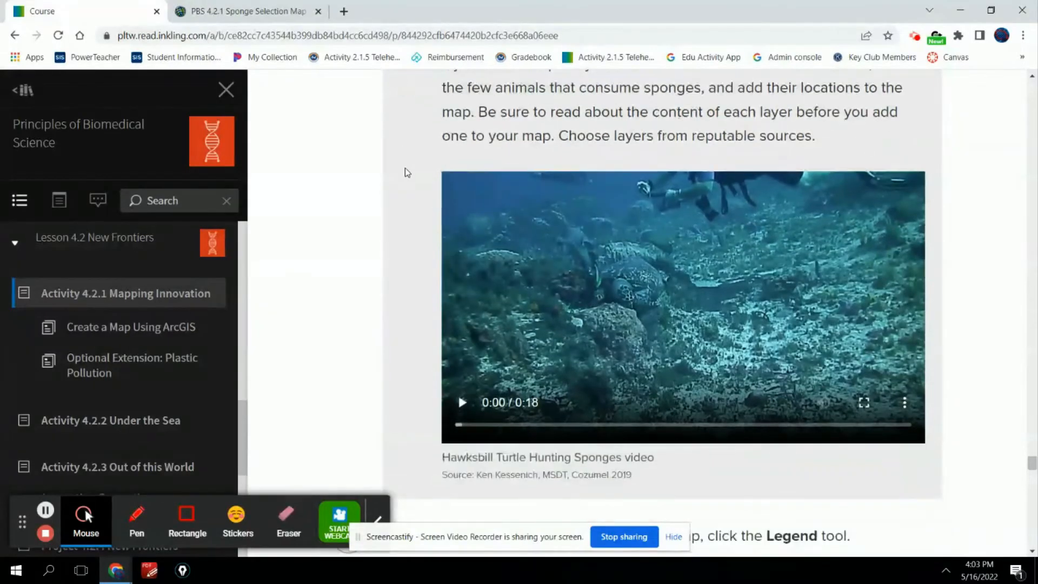
{"action": "scroll", "coordinate": [406, 173], "scroll_direction": "down", "scroll_amount": 1}
{"action": "scroll", "coordinate": [406, 174], "scroll_direction": "down", "scroll_amount": 5}
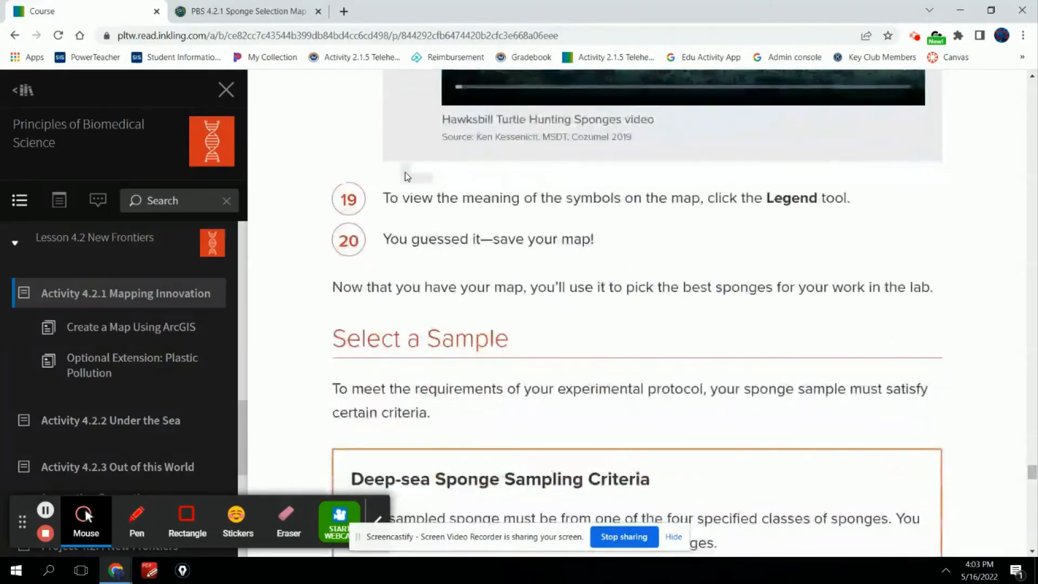
Clear and leave the layer search, and display the map's legend to view the sponge class symbols
{"action": "left_click", "coordinate": [249, 10]}
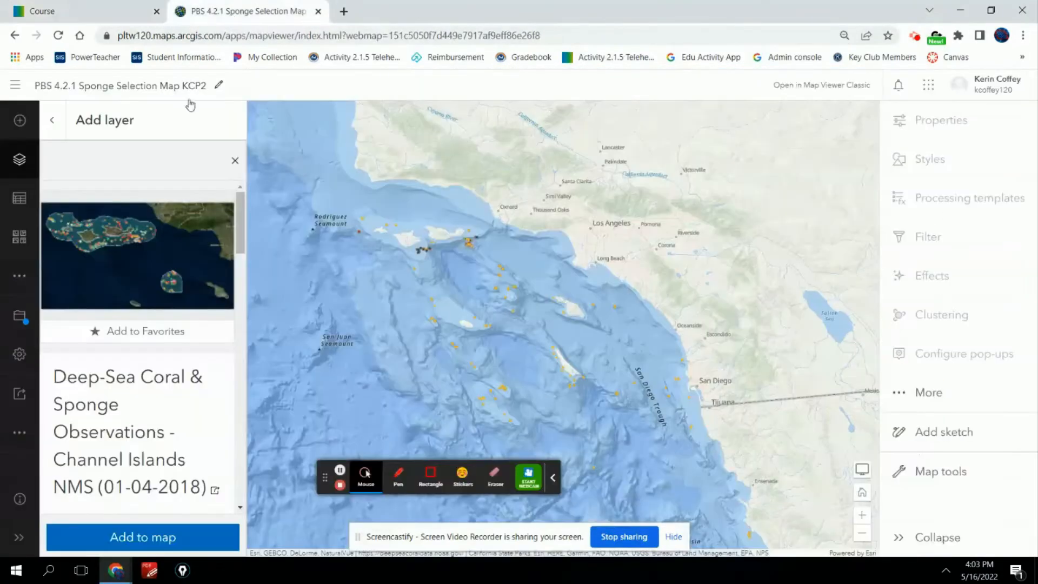
{"action": "left_click", "coordinate": [234, 160]}
{"action": "left_click", "coordinate": [230, 197]}
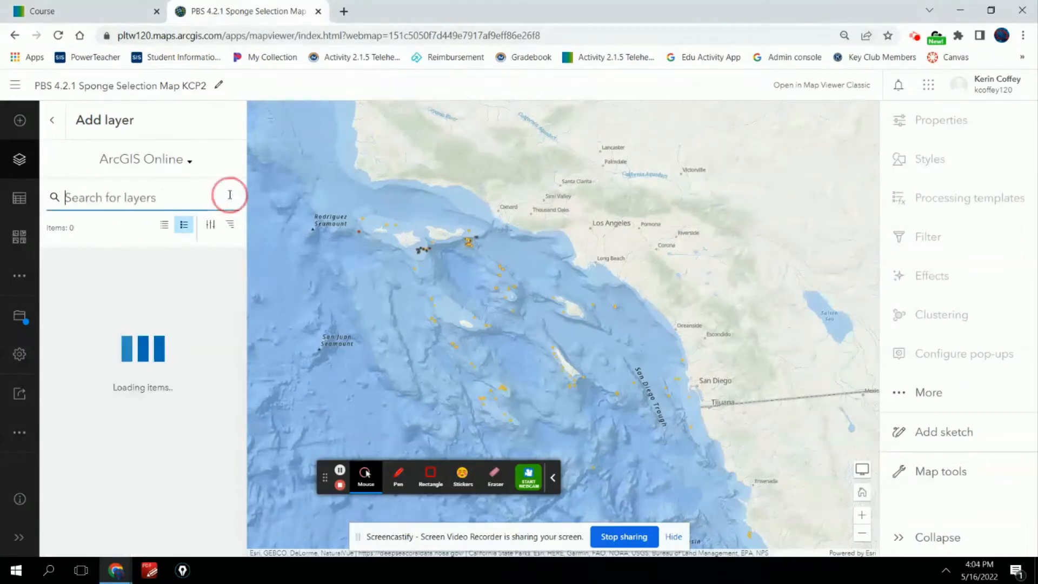
{"action": "left_click", "coordinate": [52, 120]}
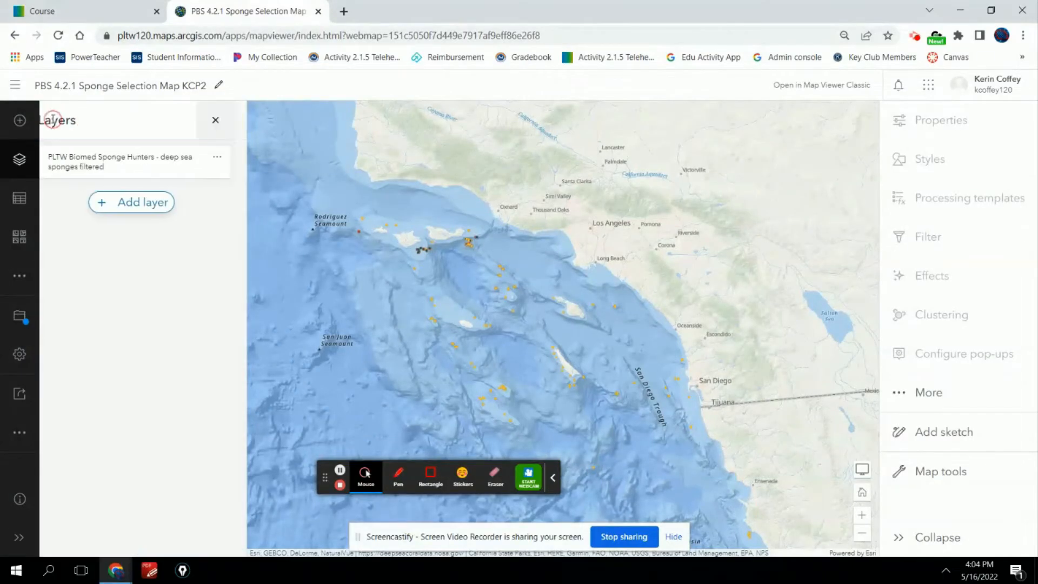
{"action": "left_click", "coordinate": [19, 275]}
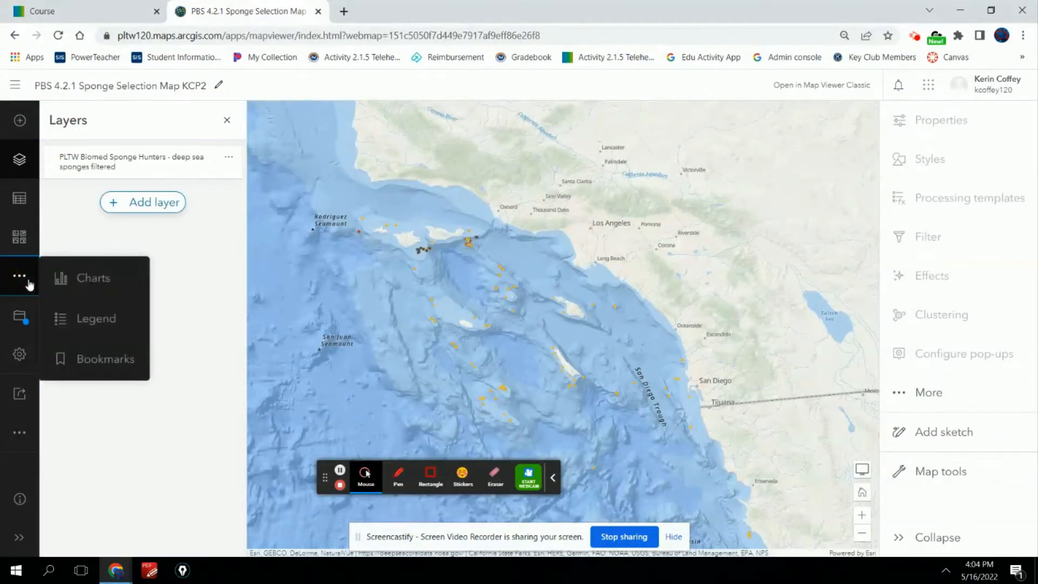
{"action": "left_click", "coordinate": [63, 316]}
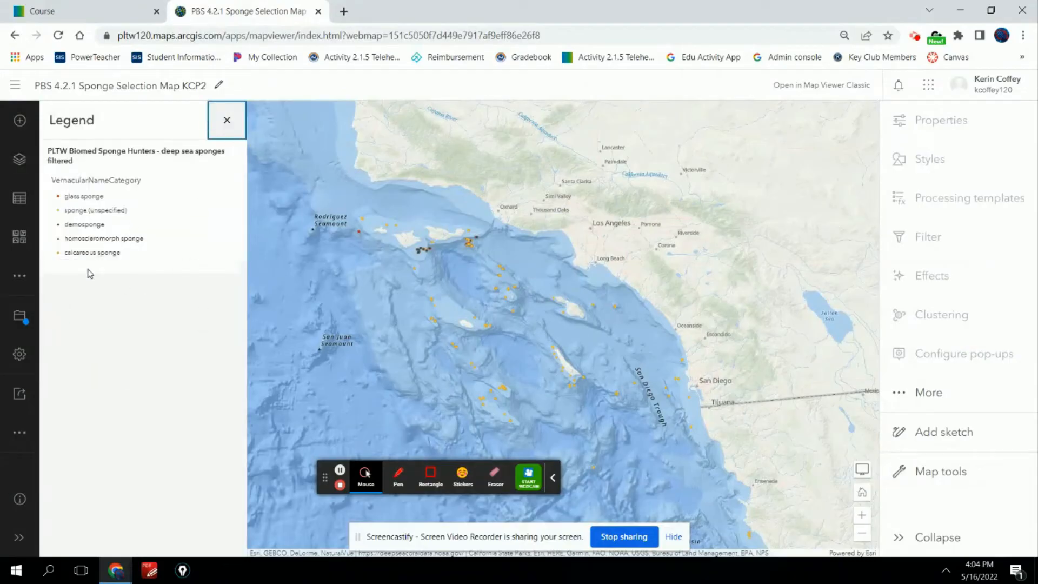
Read the course's Select a Sample section, covering the Deep-sea Sponge Sampling Criteria, the purpose of filters and steps 21 and 22
{"action": "left_click", "coordinate": [111, 11]}
{"action": "scroll", "coordinate": [306, 315], "scroll_direction": "down", "scroll_amount": 3}
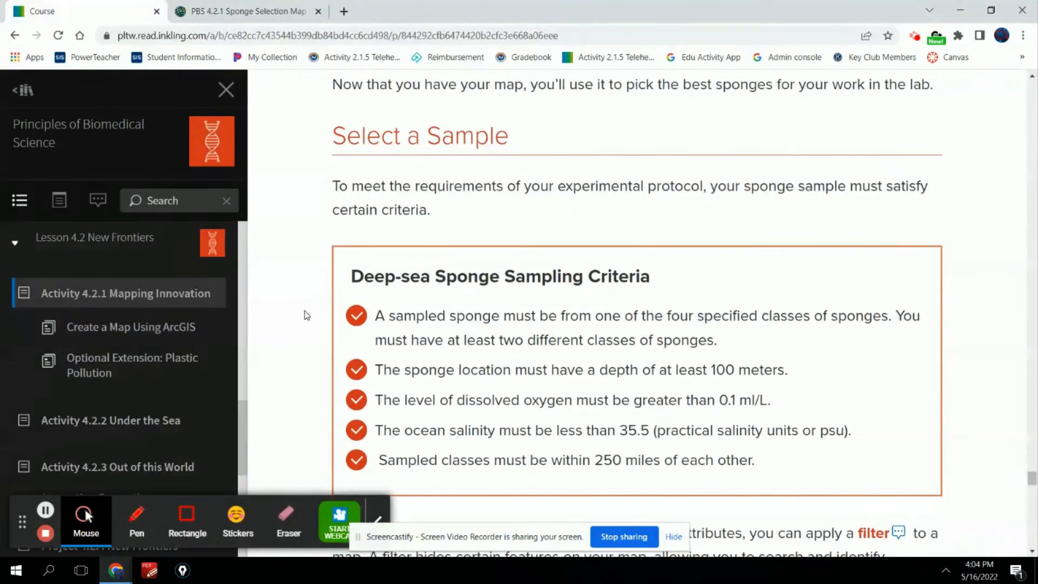
{"action": "scroll", "coordinate": [307, 315], "scroll_direction": "down", "scroll_amount": 1}
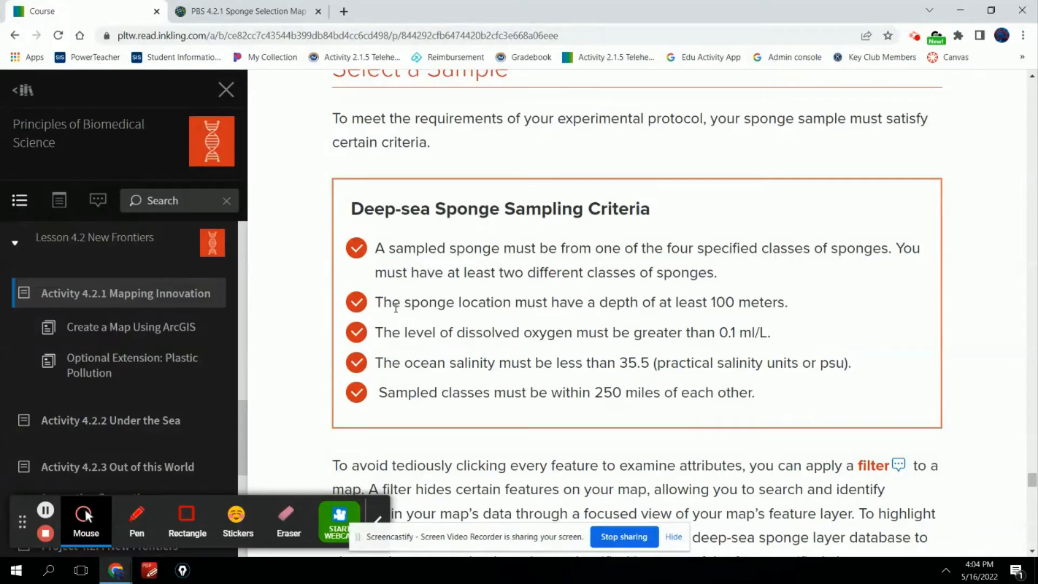
{"action": "scroll", "coordinate": [397, 308], "scroll_direction": "down", "scroll_amount": 1}
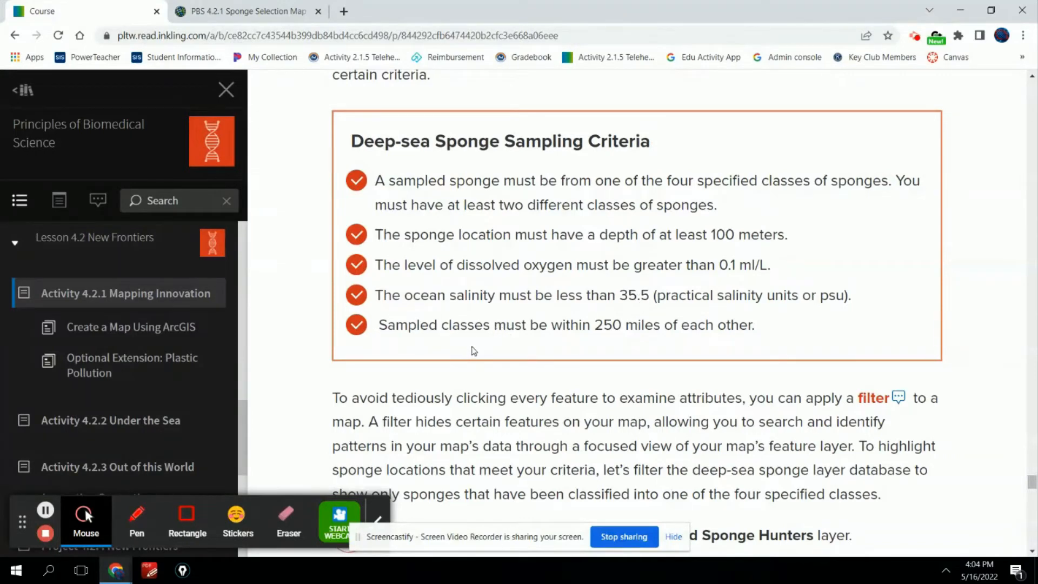
{"action": "scroll", "coordinate": [474, 351], "scroll_direction": "down", "scroll_amount": 2}
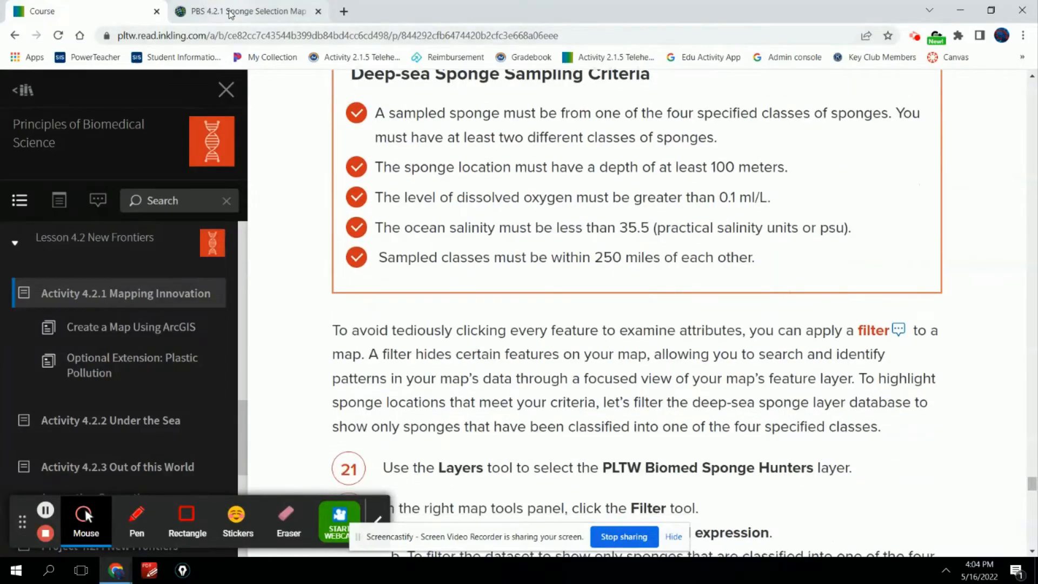
{"action": "left_click", "coordinate": [230, 13]}
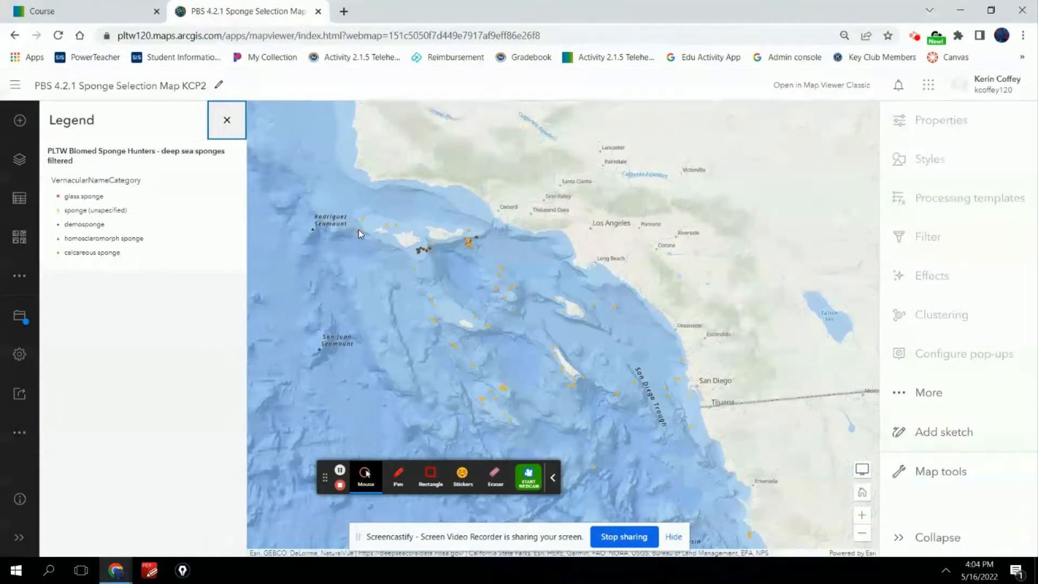
{"action": "left_click", "coordinate": [56, 13]}
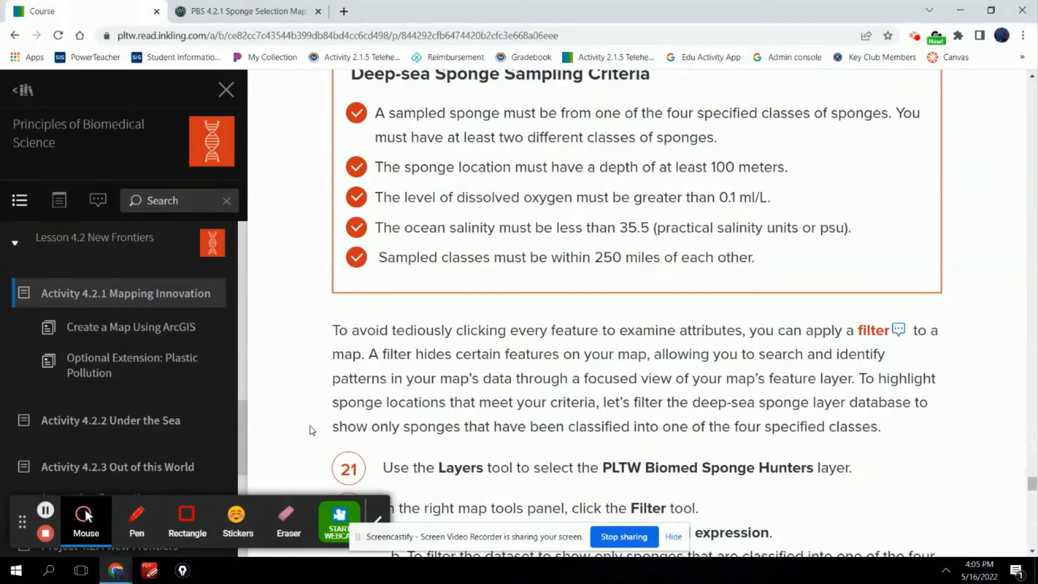
{"action": "scroll", "coordinate": [312, 431], "scroll_direction": "down", "scroll_amount": 3}
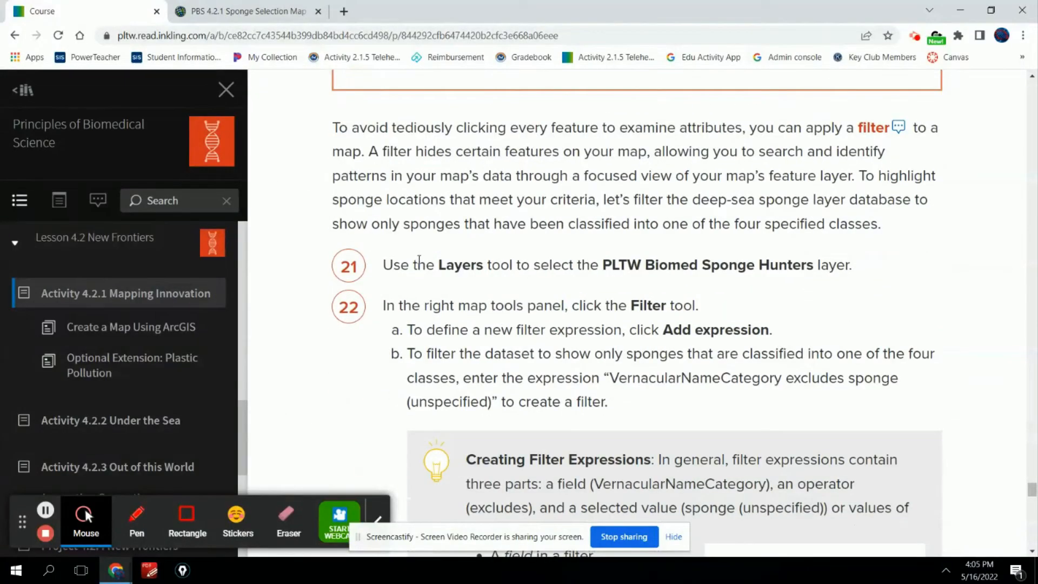
Select the PLTW Biomed Sponge Hunters layer on the sponge map and open its filter settings, following course steps 21 and 22
{"action": "left_click", "coordinate": [229, 16]}
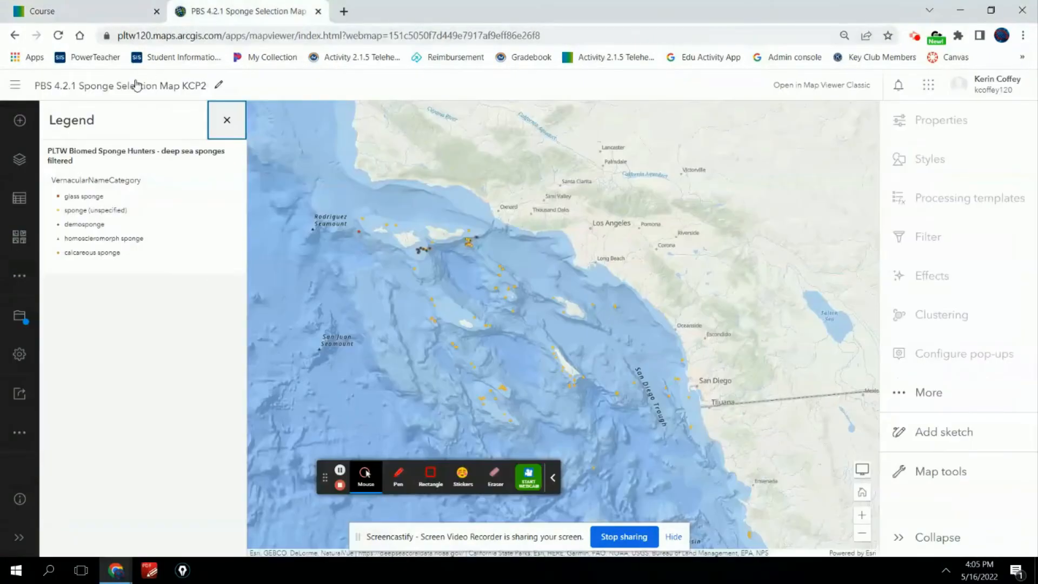
{"action": "left_click", "coordinate": [18, 159]}
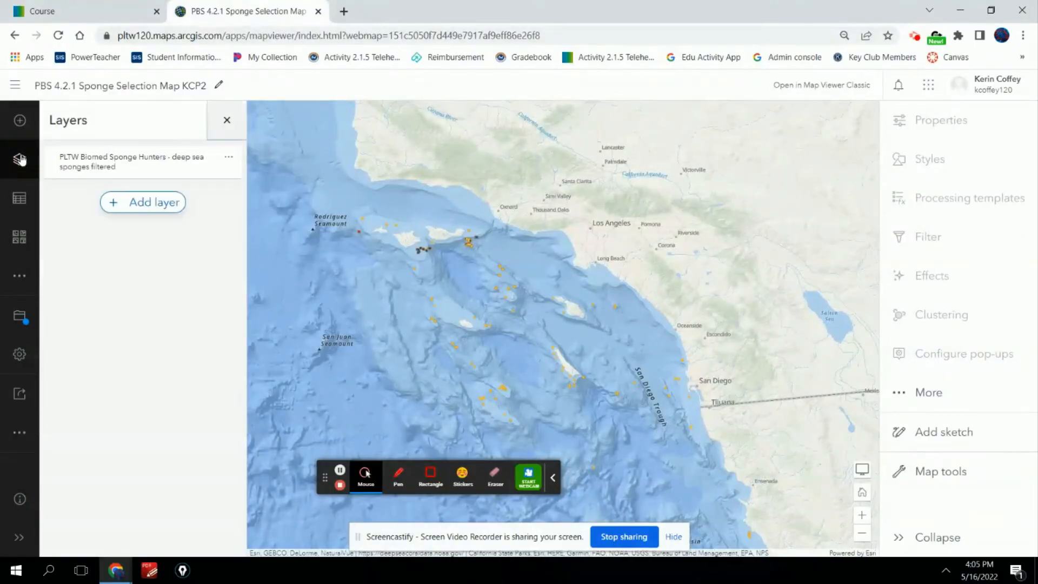
{"action": "left_click", "coordinate": [111, 164]}
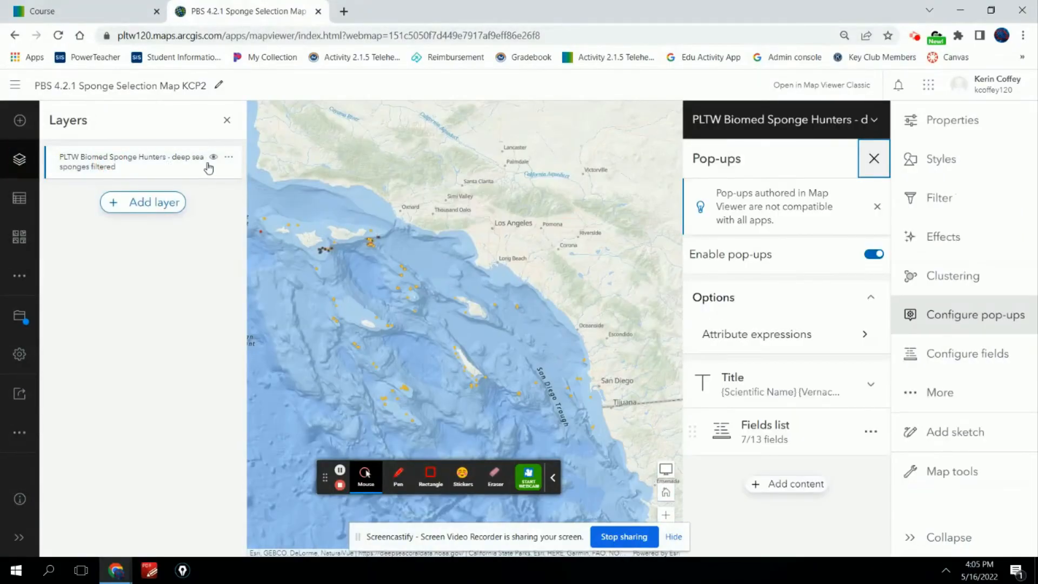
{"action": "left_click", "coordinate": [94, 7]}
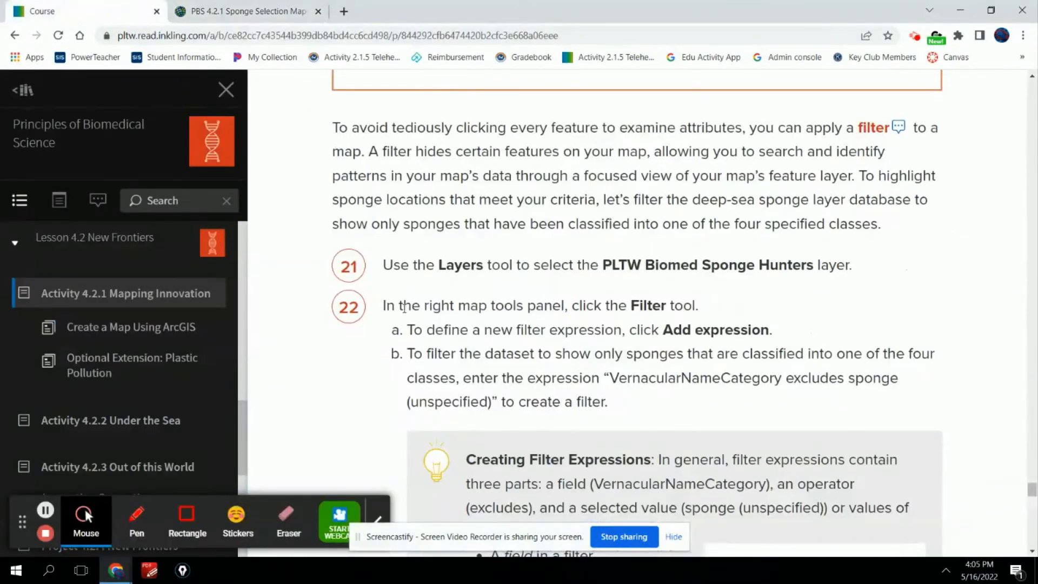
{"action": "left_click", "coordinate": [275, 10]}
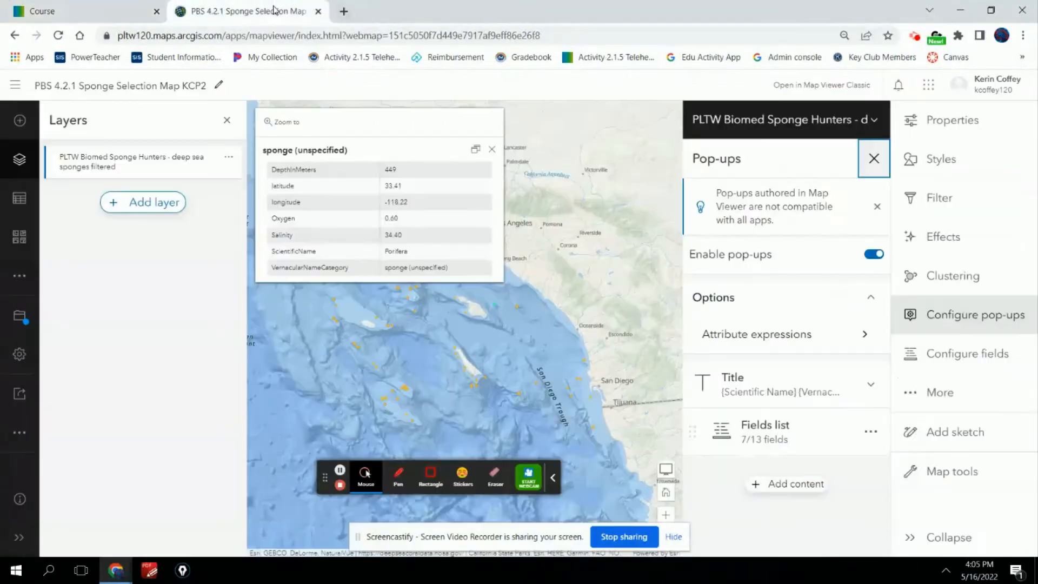
{"action": "left_click", "coordinate": [934, 202]}
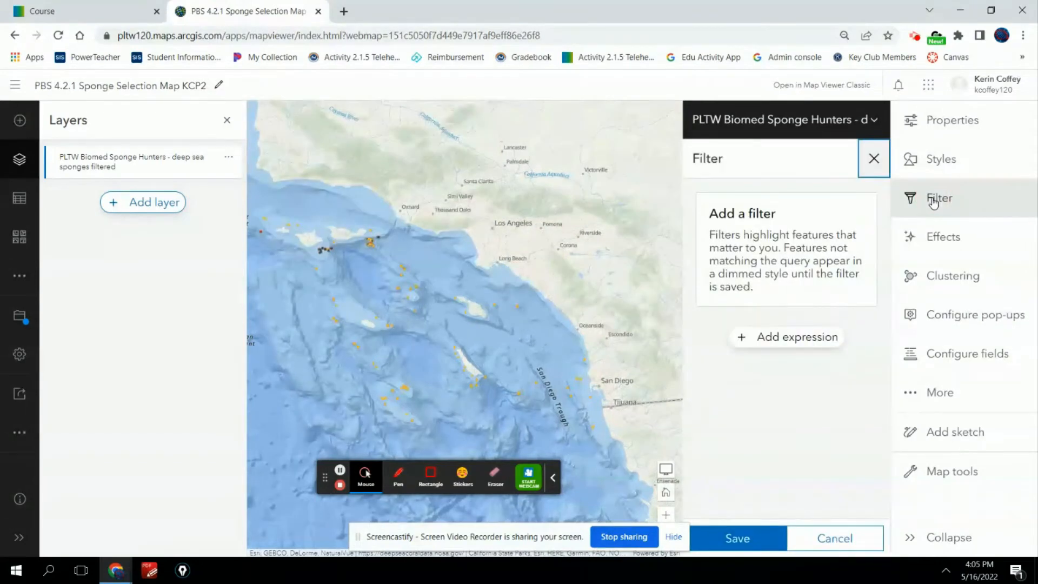
Check step 22a and 22b in the course and add a new expression to the sponge layer's filter
{"action": "left_click", "coordinate": [100, 12]}
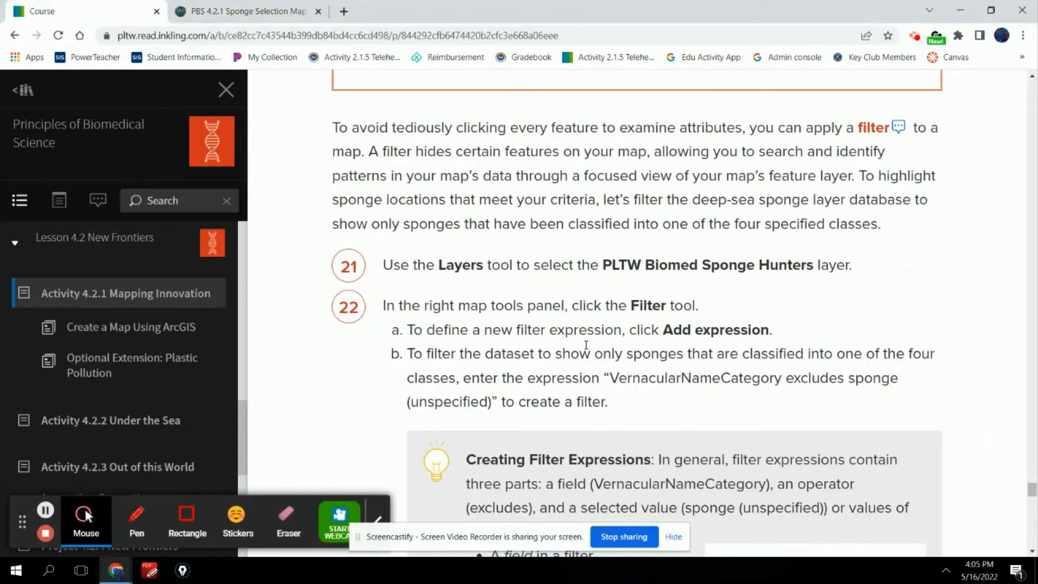
{"action": "scroll", "coordinate": [626, 351], "scroll_direction": "down", "scroll_amount": 1}
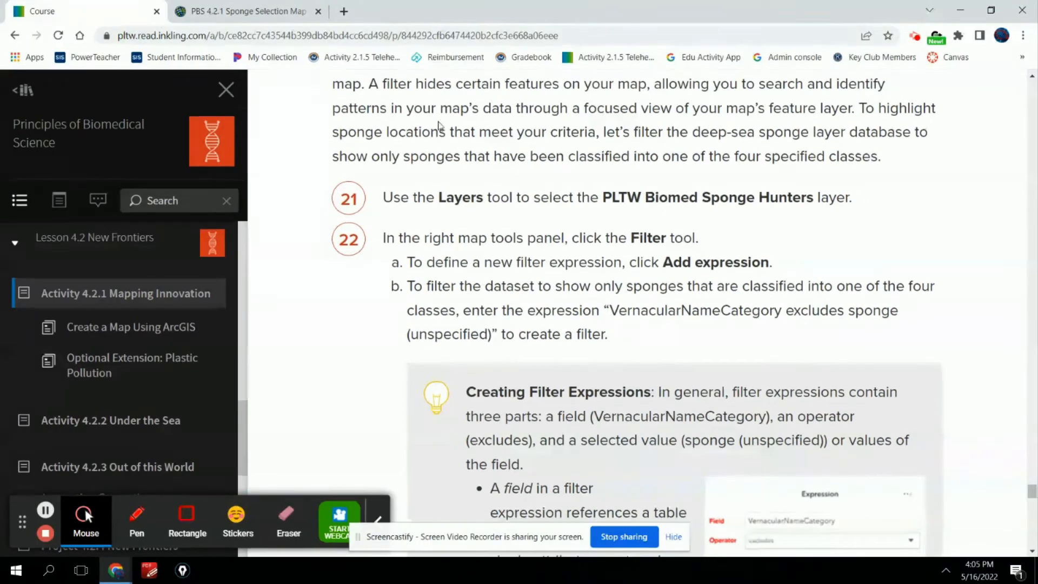
{"action": "left_click", "coordinate": [254, 12]}
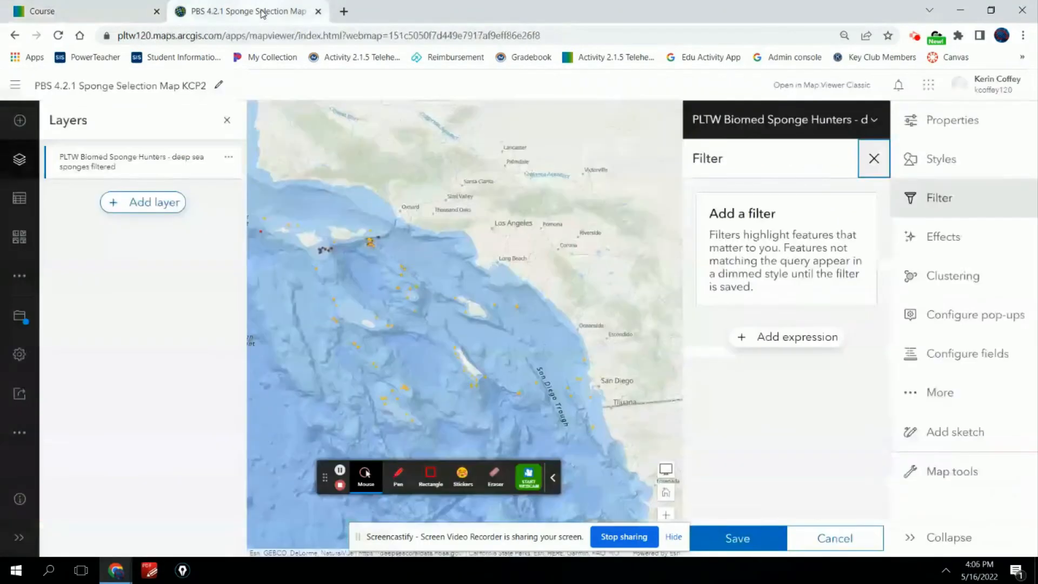
{"action": "left_click", "coordinate": [780, 338]}
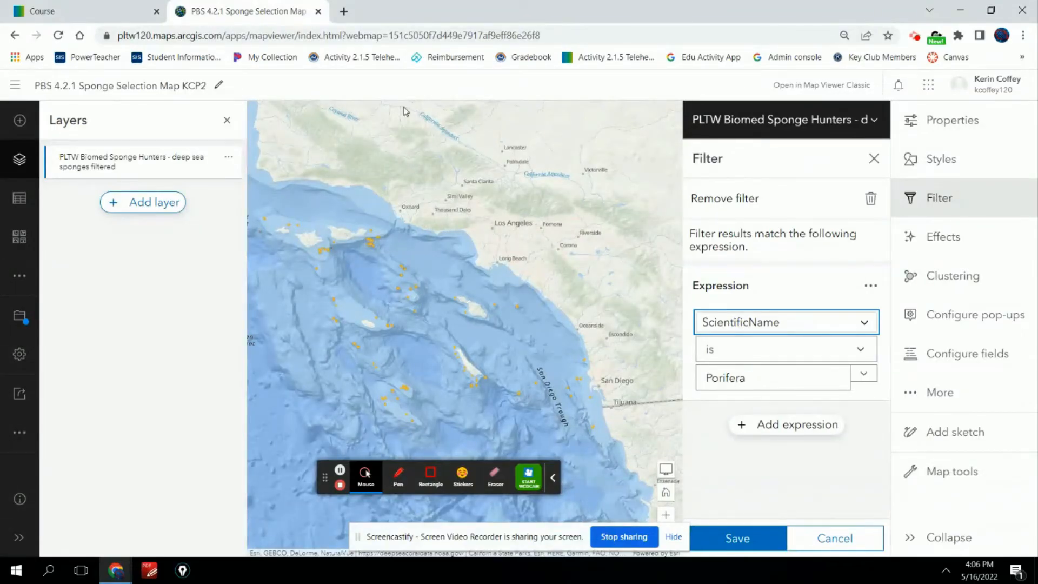
Read the course's Creating Filter Expressions note and replace the expression's field with VernacularNameCategory
{"action": "left_click", "coordinate": [130, 13]}
{"action": "scroll", "coordinate": [574, 336], "scroll_direction": "down", "scroll_amount": 1}
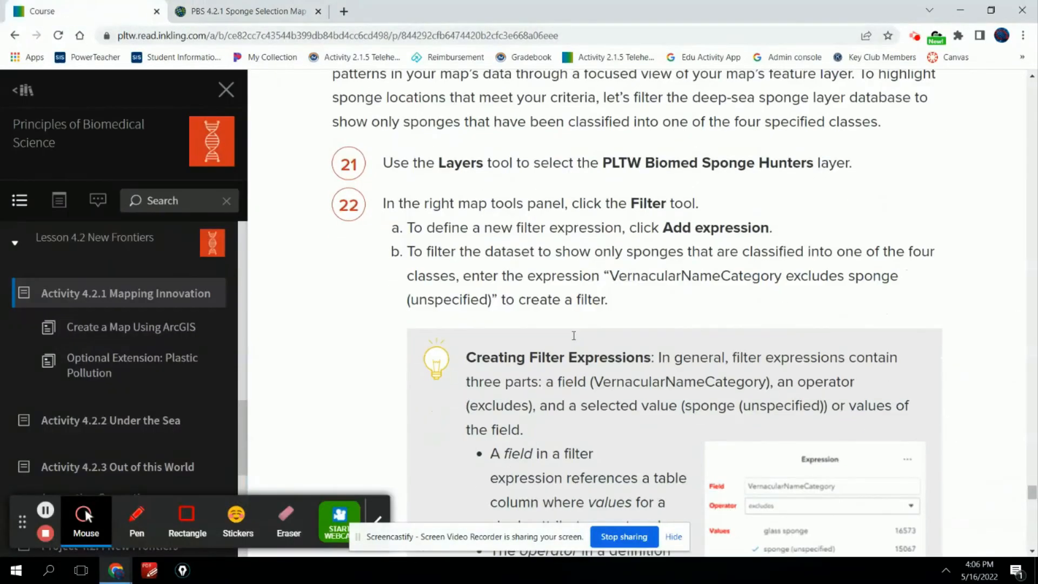
{"action": "scroll", "coordinate": [574, 336], "scroll_direction": "down", "scroll_amount": 3}
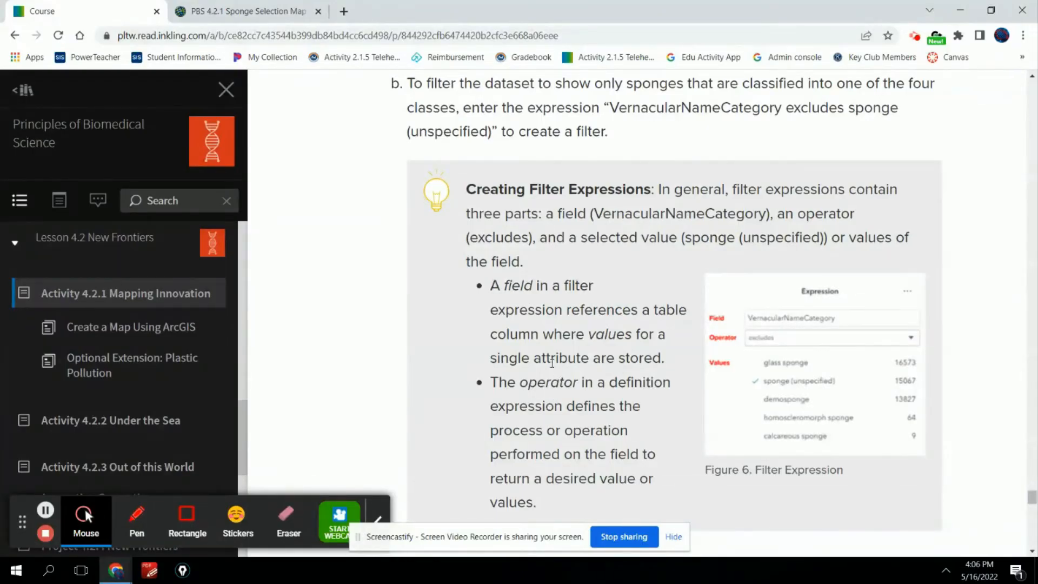
{"action": "left_click", "coordinate": [223, 13]}
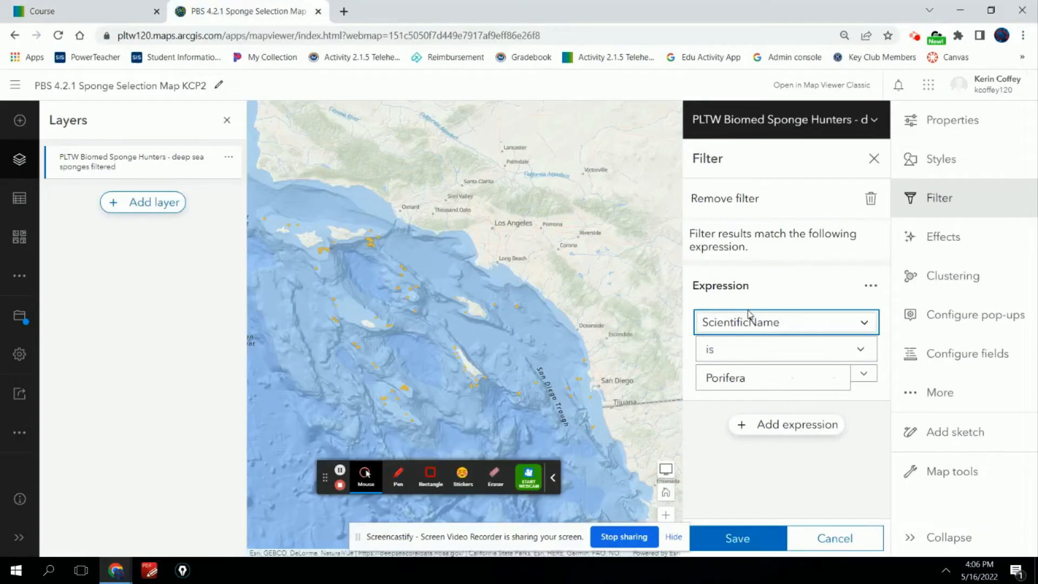
{"action": "left_click", "coordinate": [864, 322]}
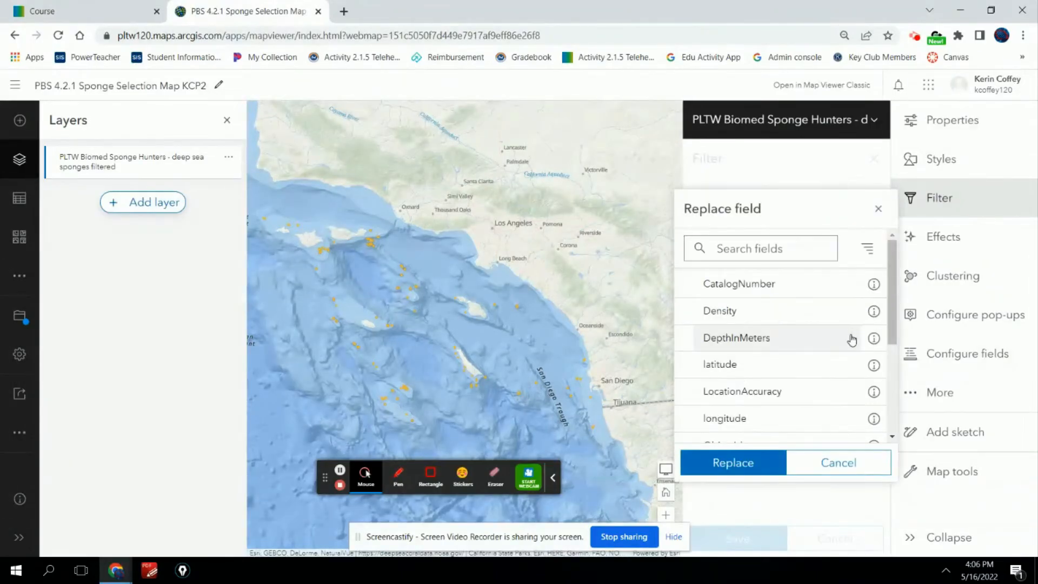
{"action": "scroll", "coordinate": [809, 412], "scroll_direction": "down", "scroll_amount": 3}
{"action": "left_click", "coordinate": [788, 425]}
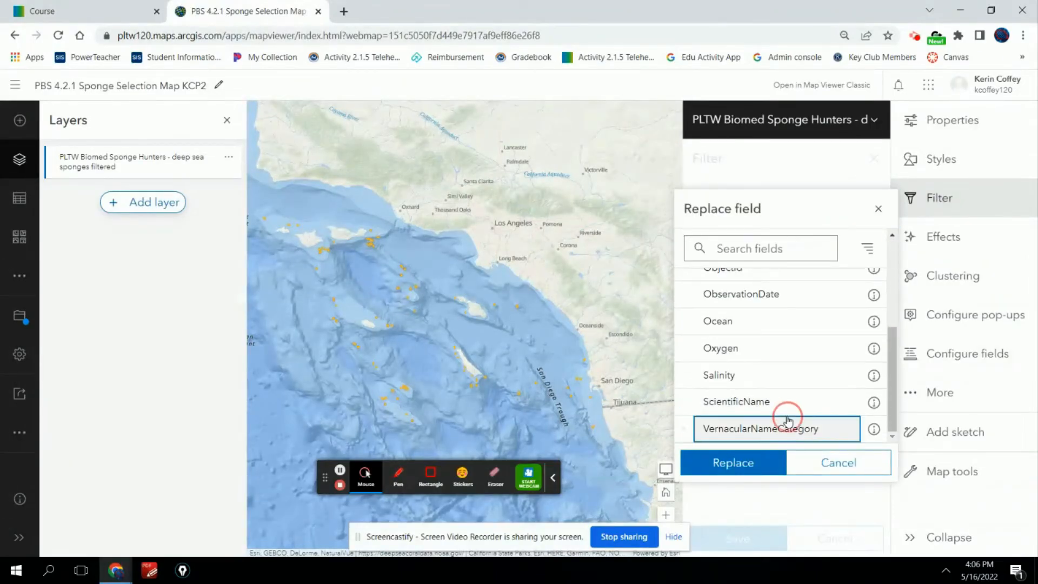
{"action": "left_click", "coordinate": [737, 464]}
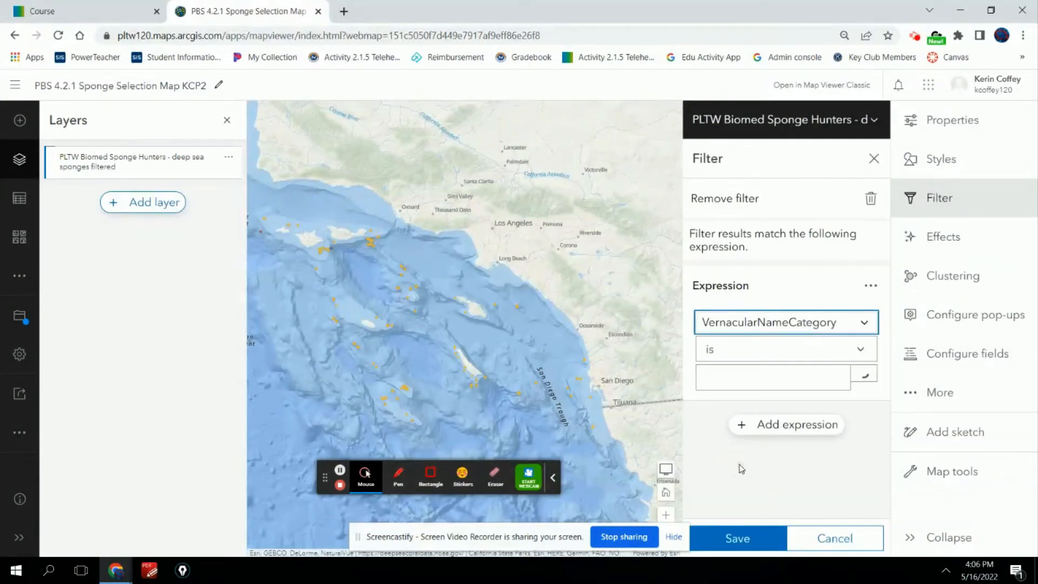
Set the expression's operator to excludes and its value to sponge (unspecified), following the course's Filter Expression figure
{"action": "left_click", "coordinate": [101, 7]}
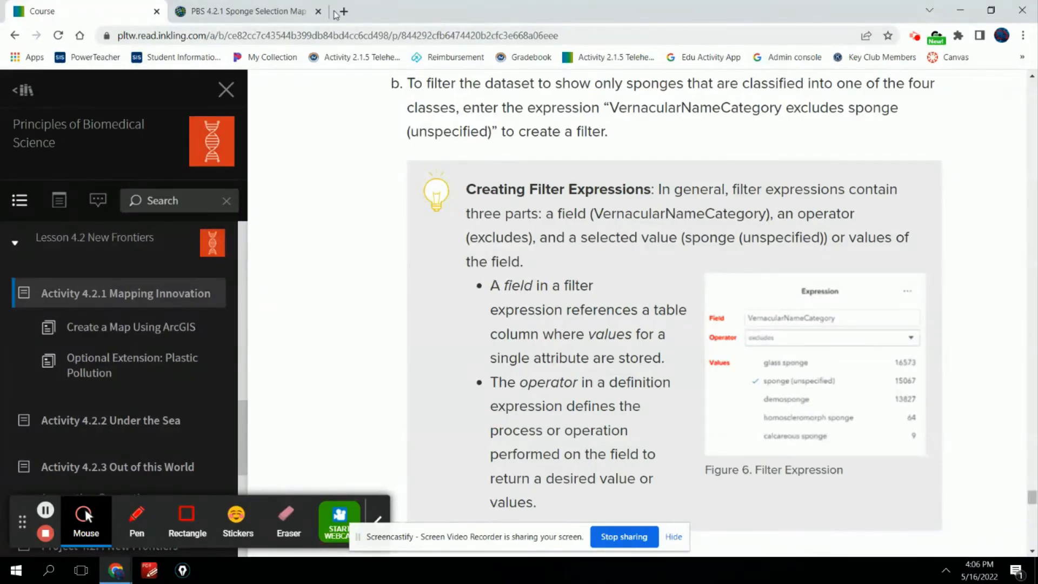
{"action": "left_click", "coordinate": [269, 11]}
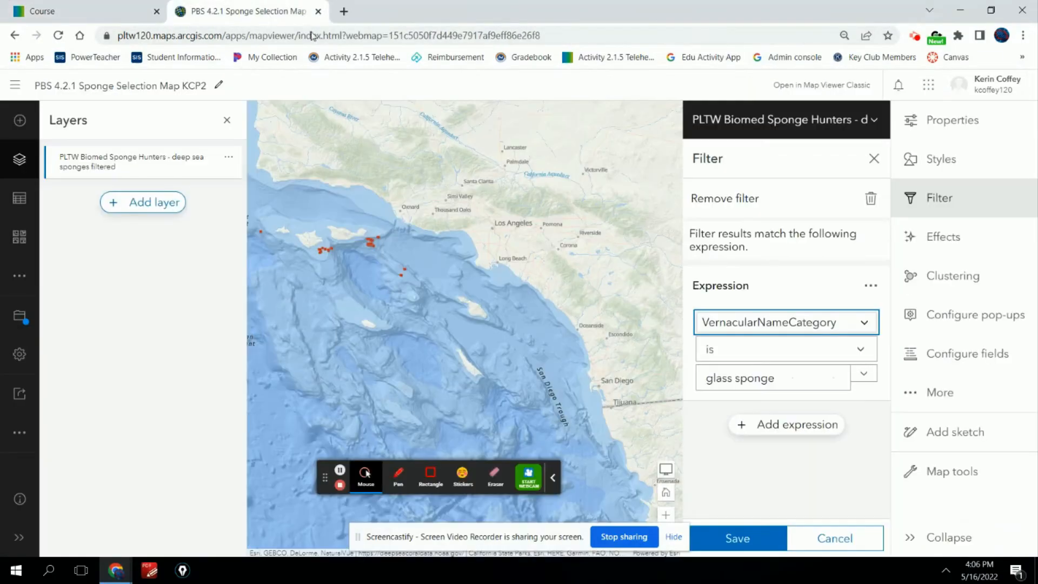
{"action": "left_click", "coordinate": [861, 353]}
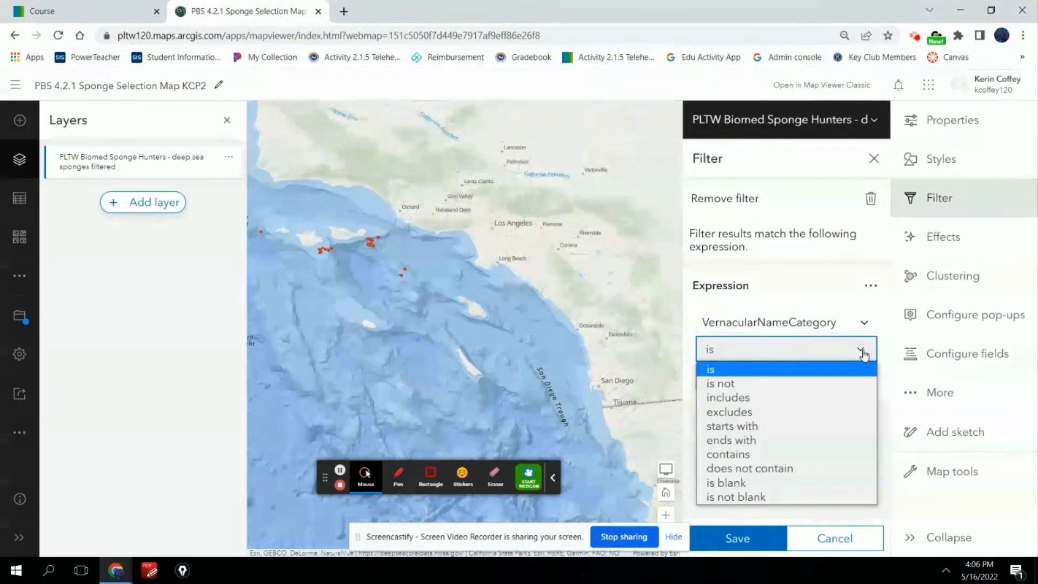
{"action": "left_click", "coordinate": [776, 411]}
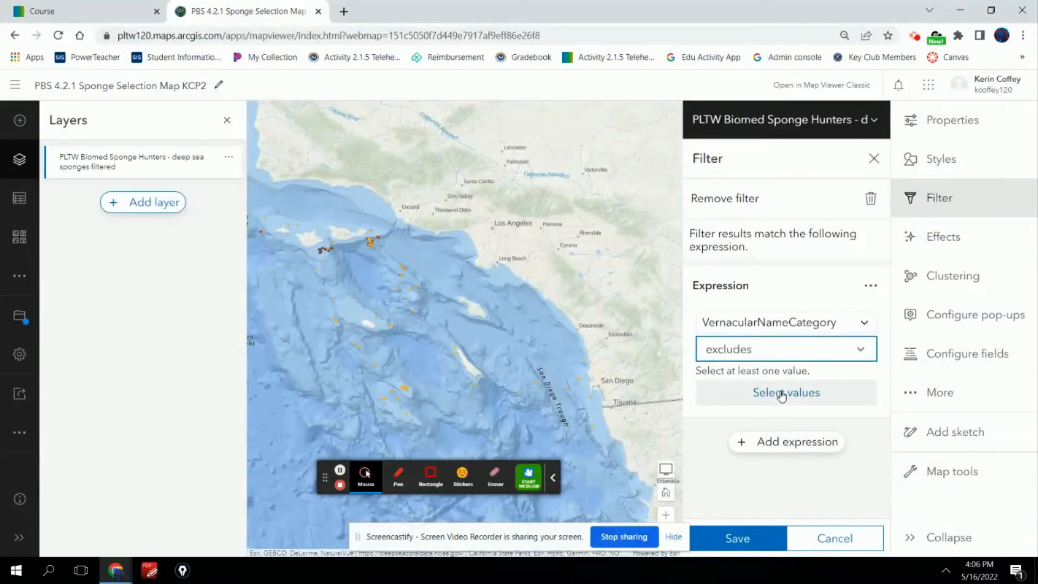
{"action": "left_click", "coordinate": [781, 396]}
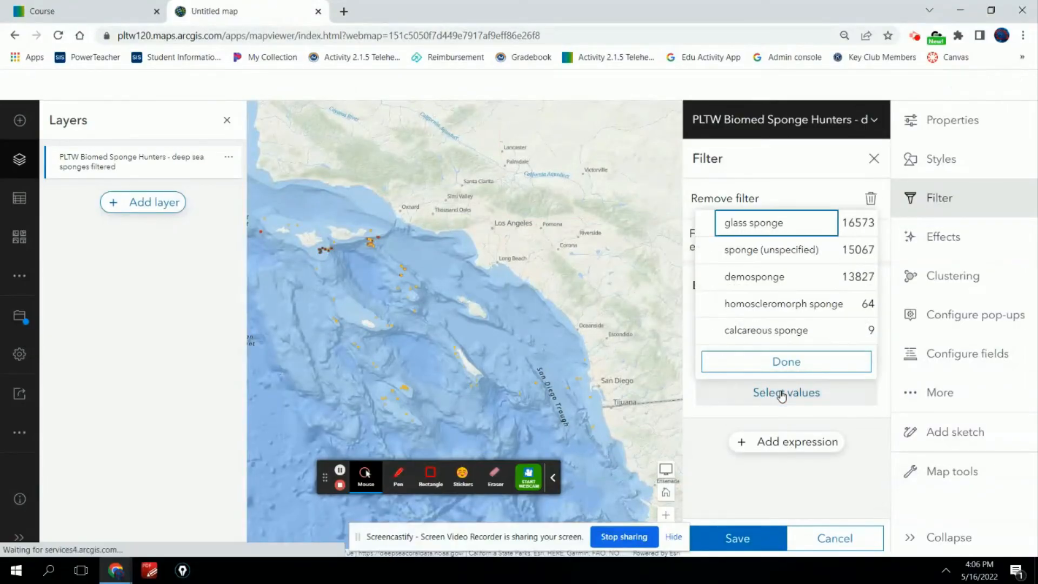
{"action": "left_click", "coordinate": [738, 252]}
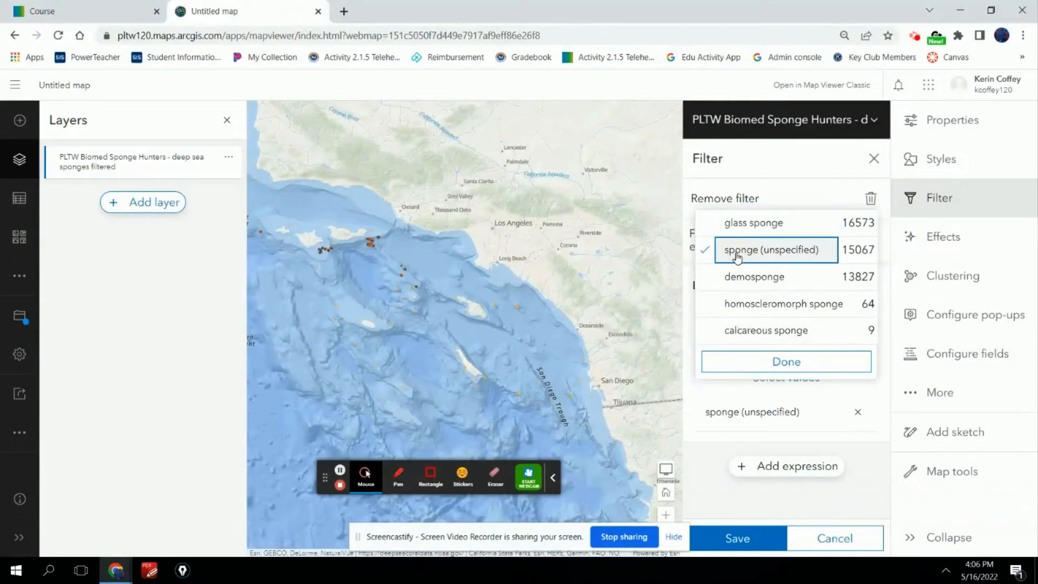
{"action": "left_click", "coordinate": [775, 363]}
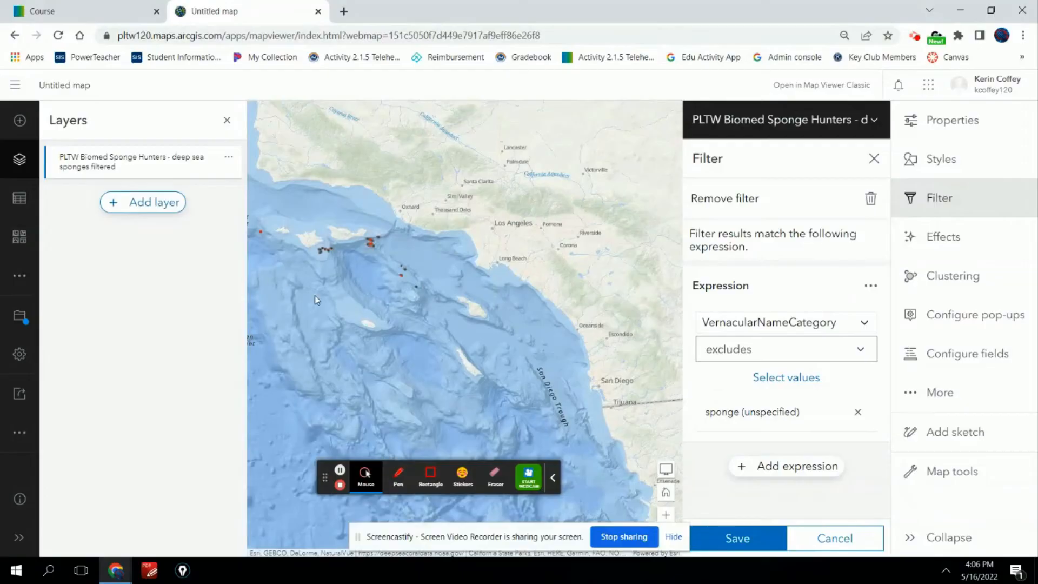
Save the layer's filter and save the sponge selection map
{"action": "left_click", "coordinate": [735, 537]}
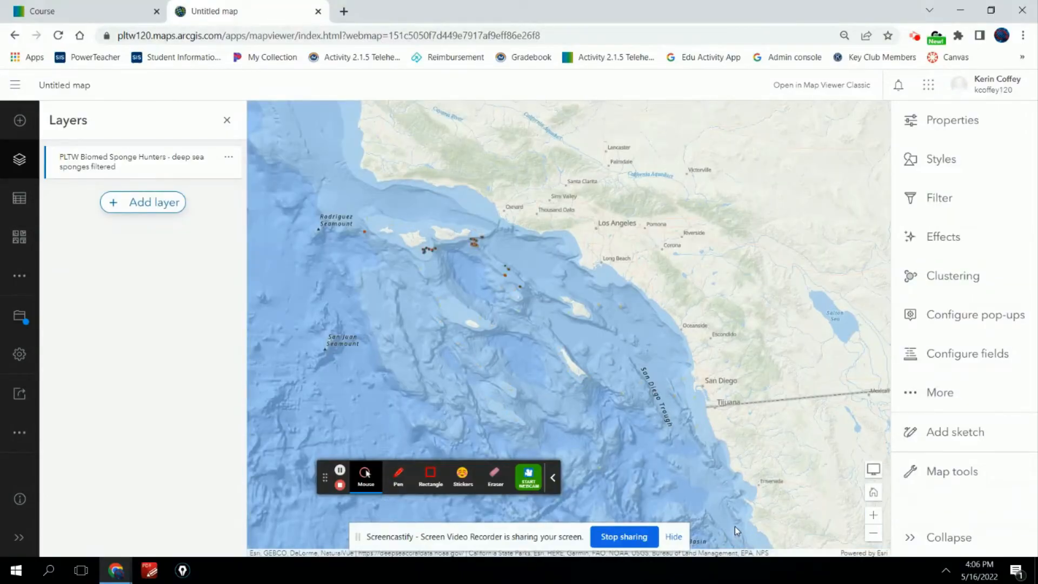
{"action": "left_click", "coordinate": [19, 318]}
{"action": "left_click", "coordinate": [82, 324]}
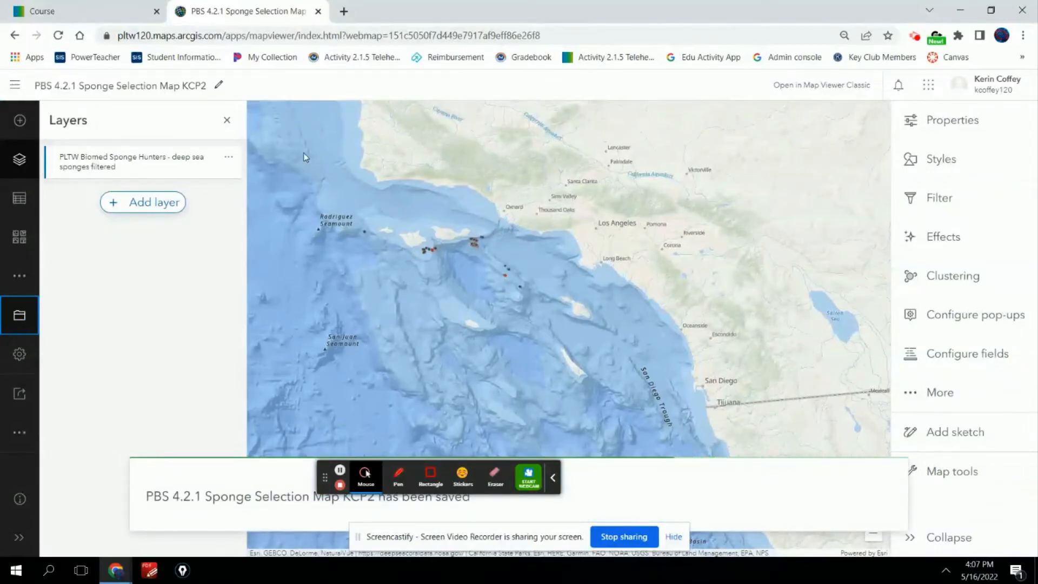
Read course steps 23 and 24 on additional filter expressions and expand the Check your work answer for step 23
{"action": "left_click", "coordinate": [94, 8]}
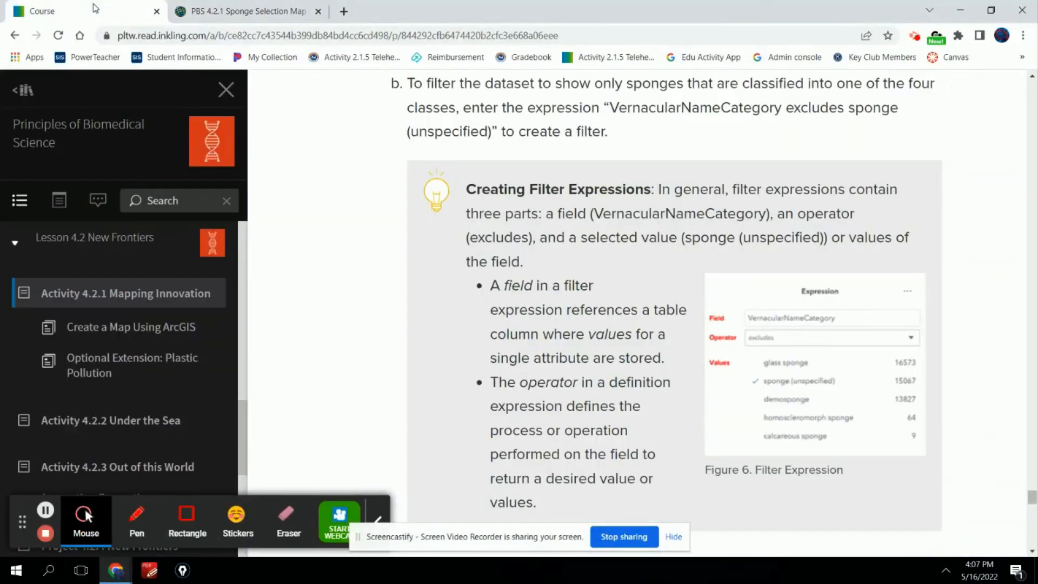
{"action": "scroll", "coordinate": [520, 357], "scroll_direction": "down", "scroll_amount": 7}
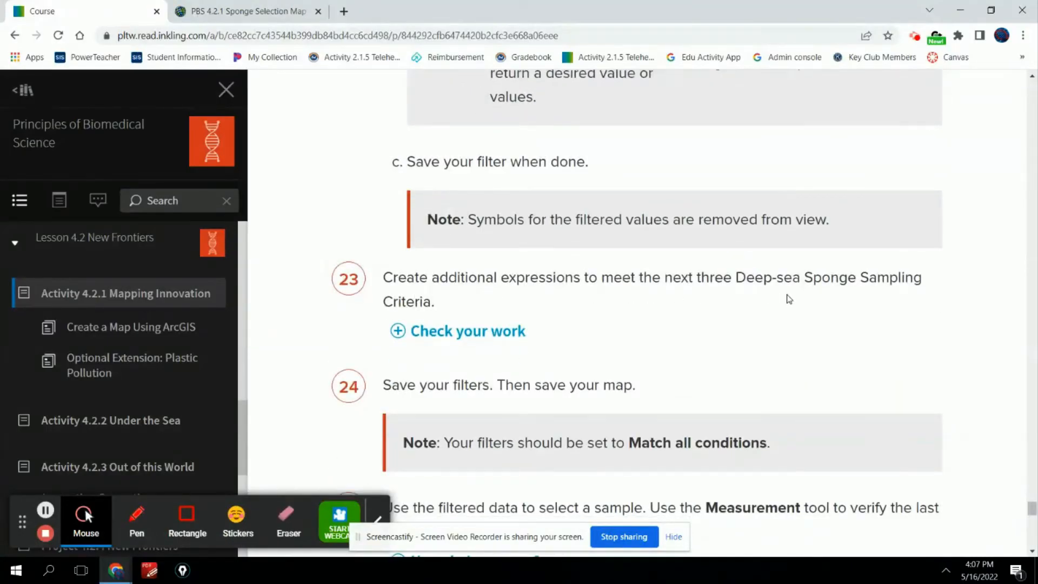
{"action": "left_click", "coordinate": [475, 334]}
{"action": "scroll", "coordinate": [352, 224], "scroll_direction": "down", "scroll_amount": 2}
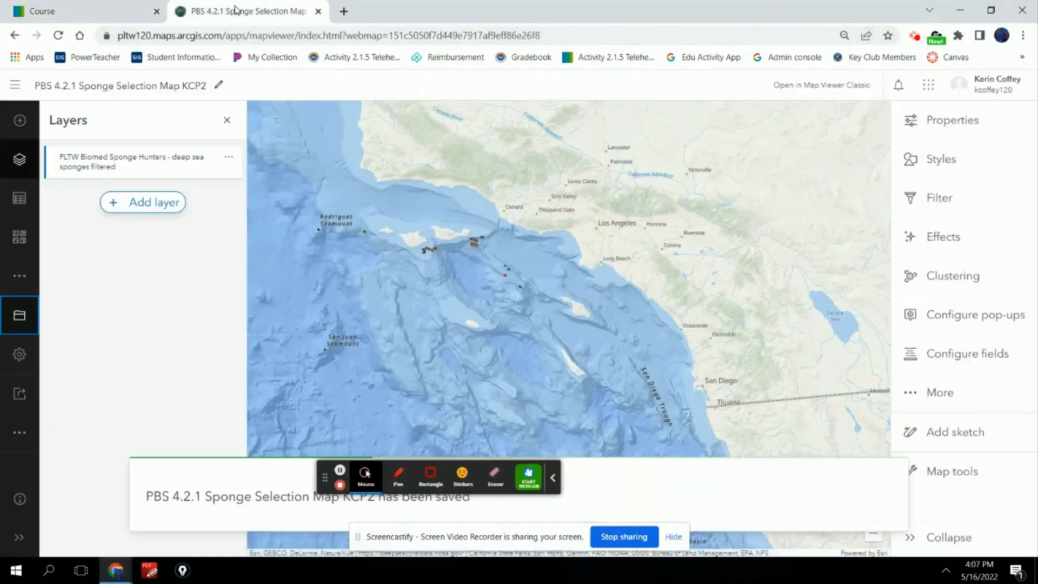
Add a second expression to the sponge layer's filter and, following course step 23, replace its field with DepthInMeters
{"action": "left_click", "coordinate": [241, 10]}
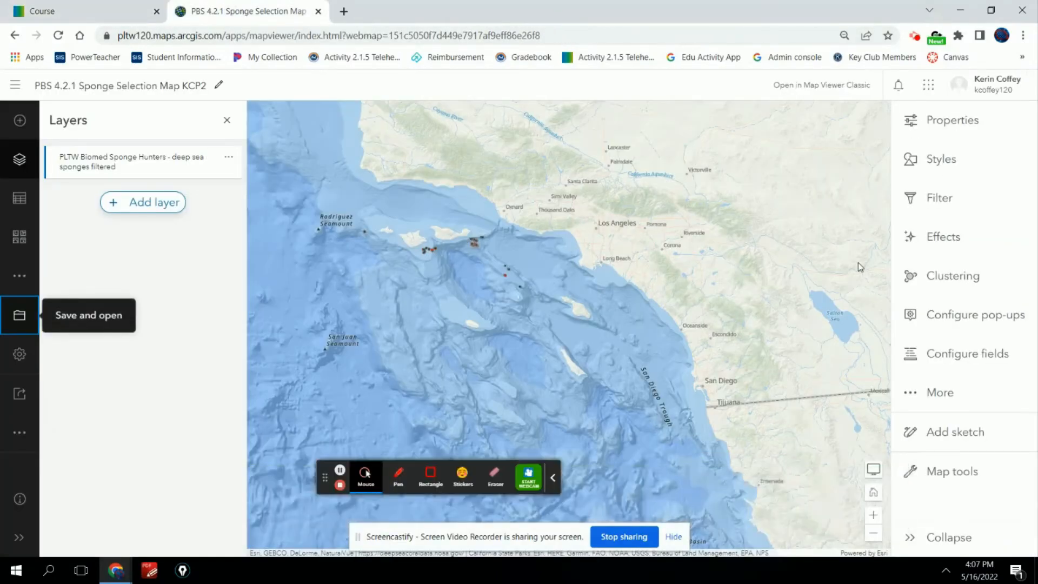
{"action": "left_click", "coordinate": [939, 196]}
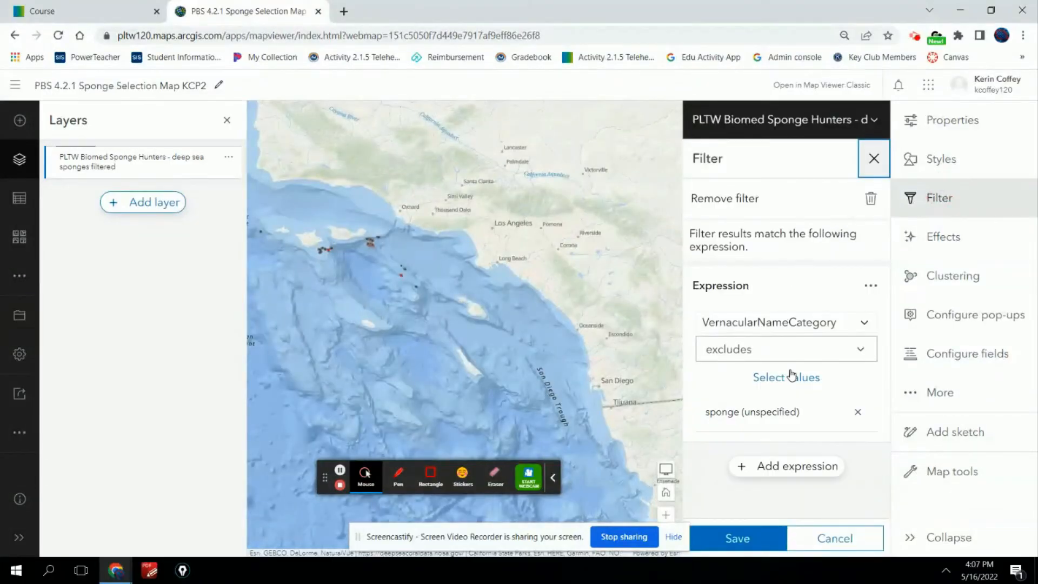
{"action": "left_click", "coordinate": [780, 467]}
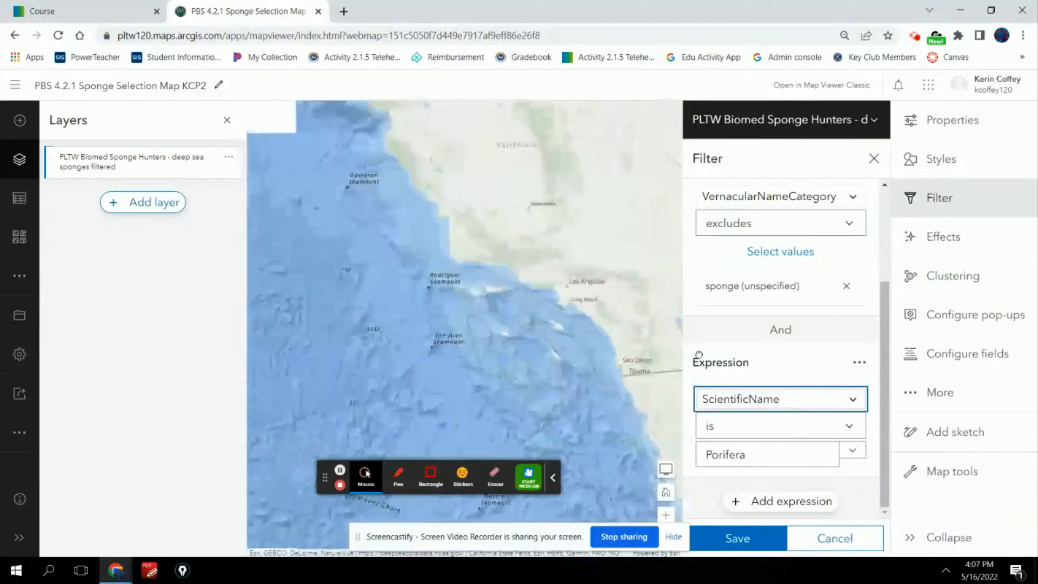
{"action": "left_click", "coordinate": [71, 11]}
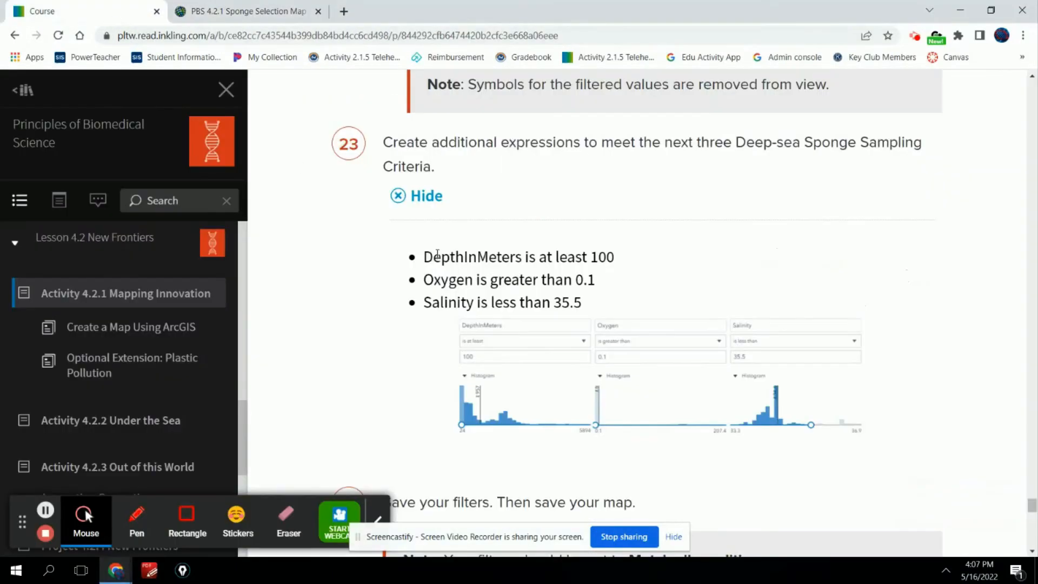
{"action": "left_click", "coordinate": [222, 12]}
{"action": "left_click", "coordinate": [814, 401]}
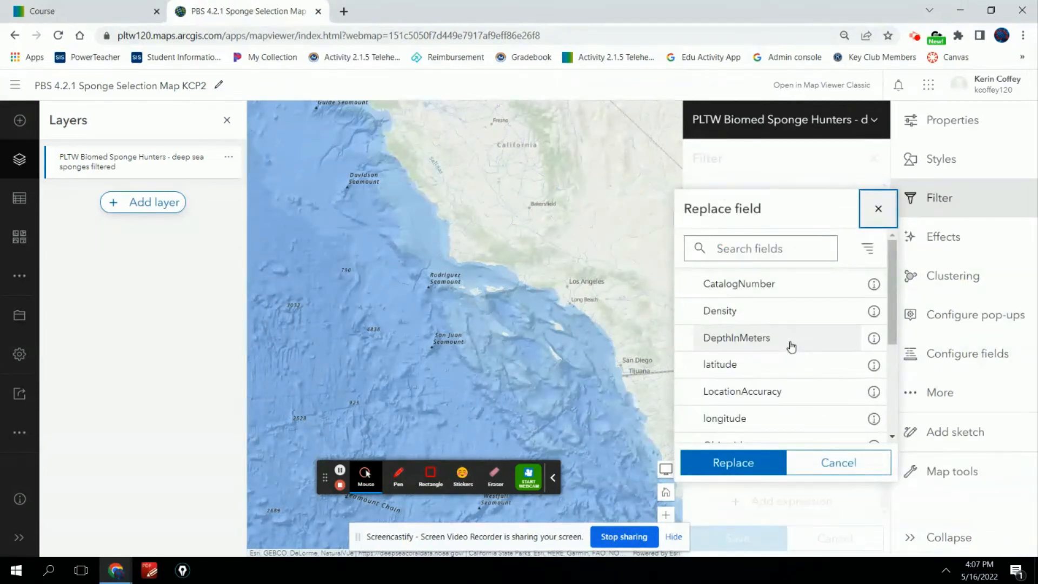
{"action": "scroll", "coordinate": [792, 346], "scroll_direction": "down", "scroll_amount": 3}
{"action": "scroll", "coordinate": [793, 347], "scroll_direction": "up", "scroll_amount": 2}
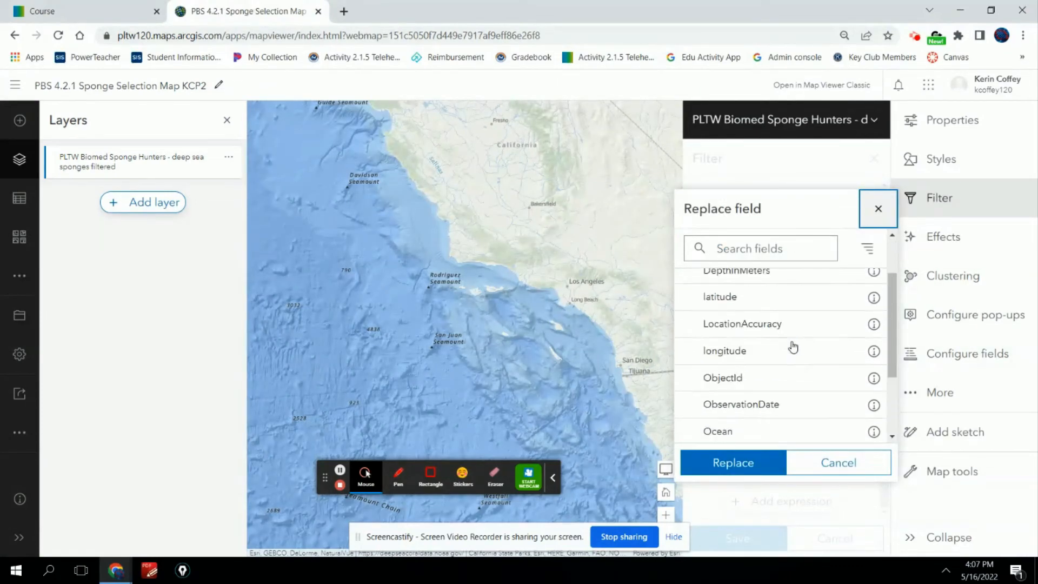
{"action": "scroll", "coordinate": [793, 345], "scroll_direction": "up", "scroll_amount": 1}
{"action": "left_click", "coordinate": [790, 340]}
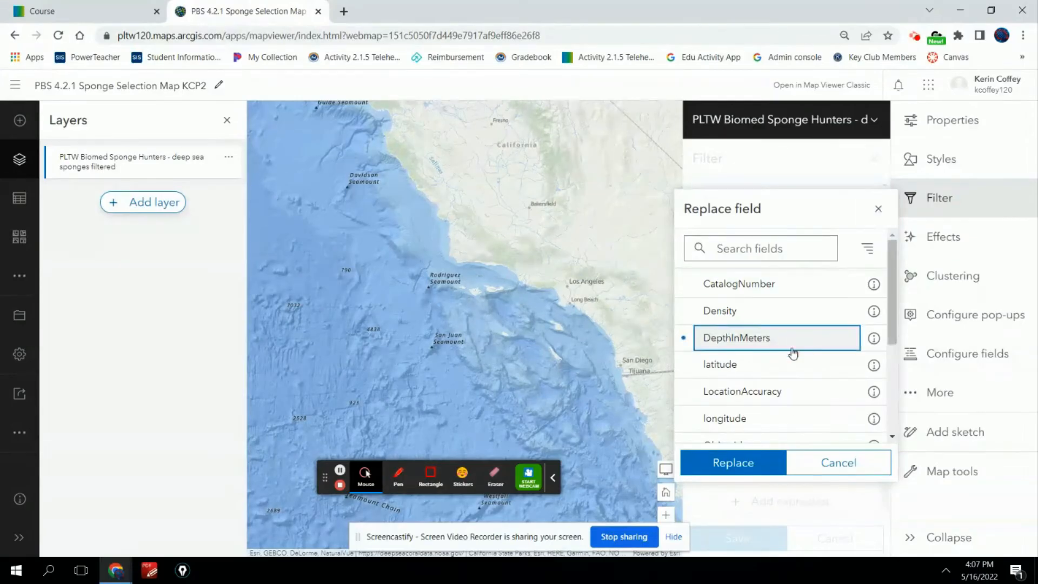
{"action": "left_click", "coordinate": [738, 475]}
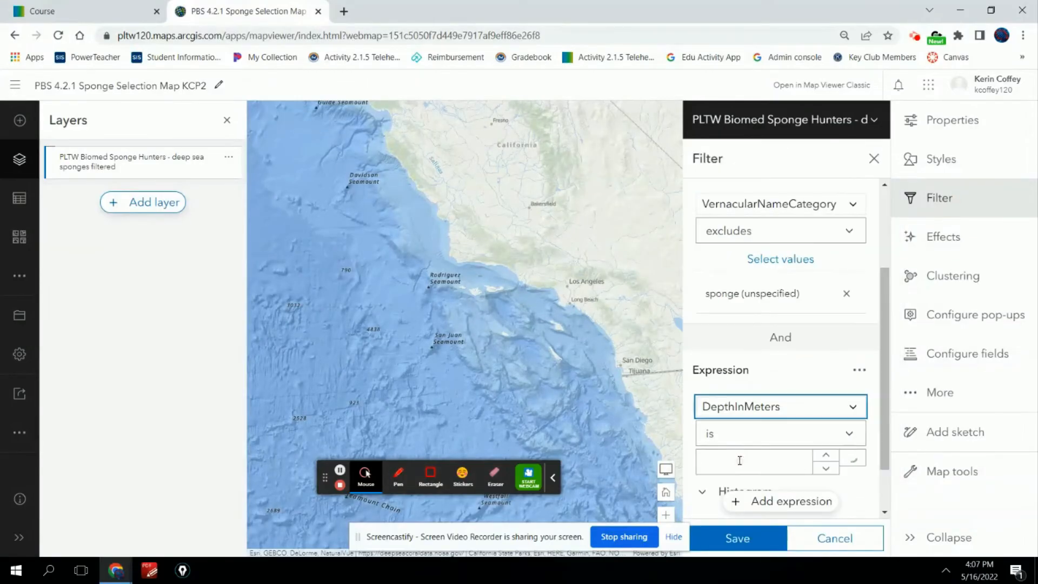
Set the DepthInMeters expression's operator to is at least and its value to 100
{"action": "left_click", "coordinate": [853, 436]}
{"action": "left_click", "coordinate": [795, 315]}
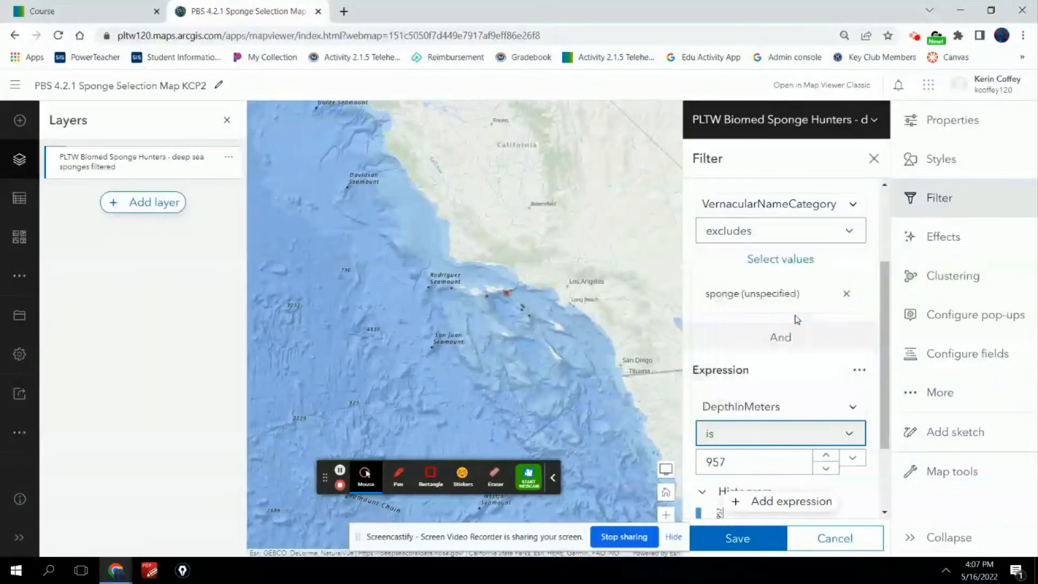
{"action": "left_click_drag", "start_coordinate": [742, 461], "coordinate": [699, 465]}
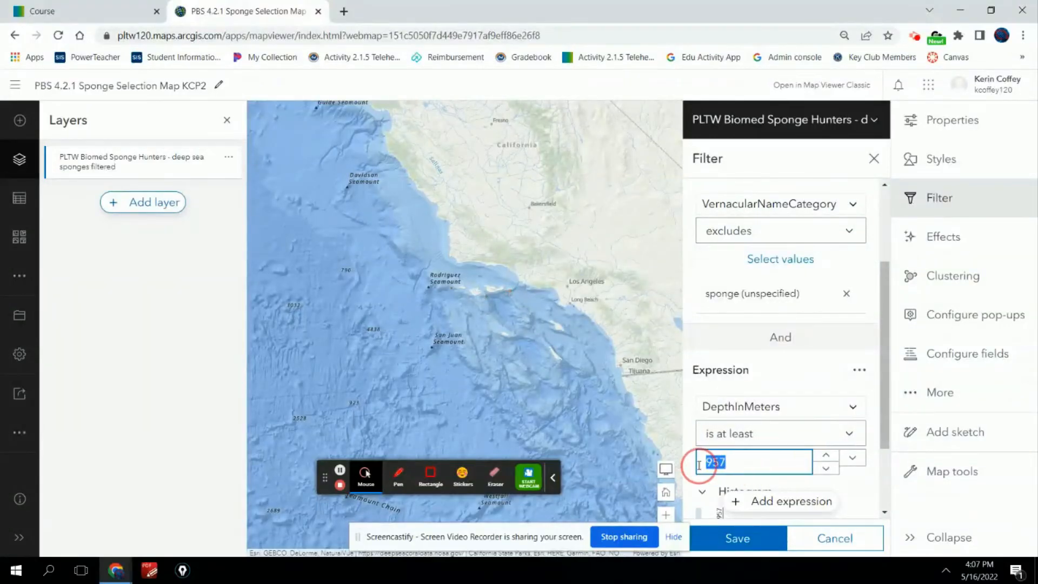
{"action": "type", "text": "100"}
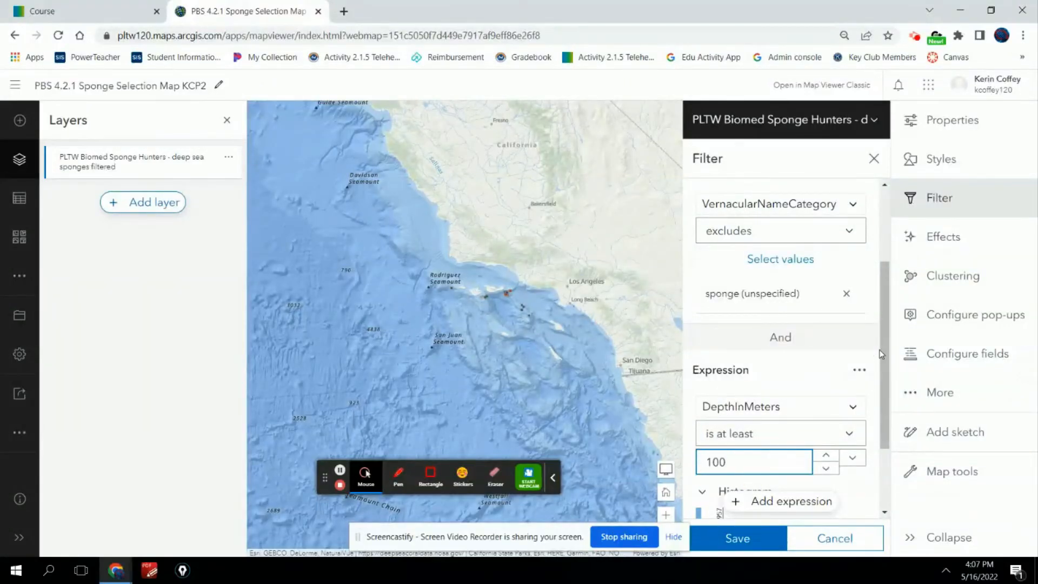
Save the filter with its depth expression and save the sponge selection map
{"action": "left_click", "coordinate": [723, 541]}
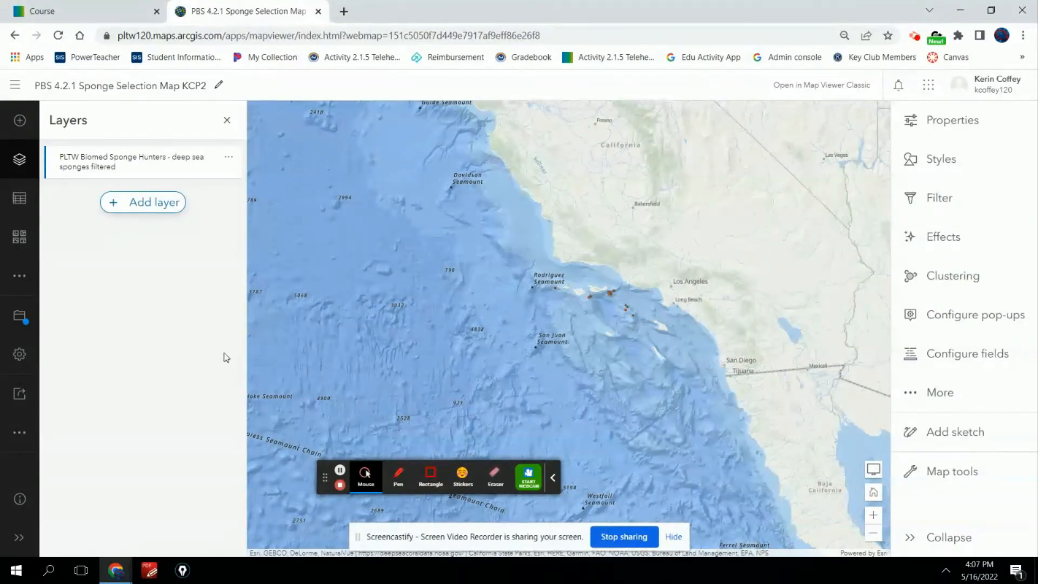
{"action": "left_click", "coordinate": [20, 315]}
{"action": "left_click", "coordinate": [72, 329]}
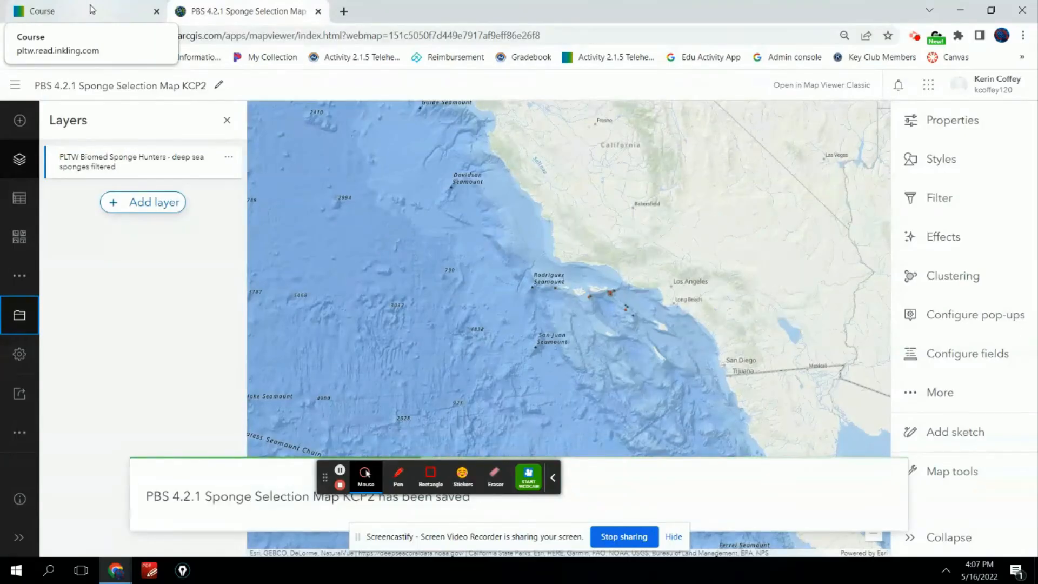
Add a third expression to the layer's filter and, following course step 23, replace its field with Oxygen
{"action": "left_click", "coordinate": [926, 211]}
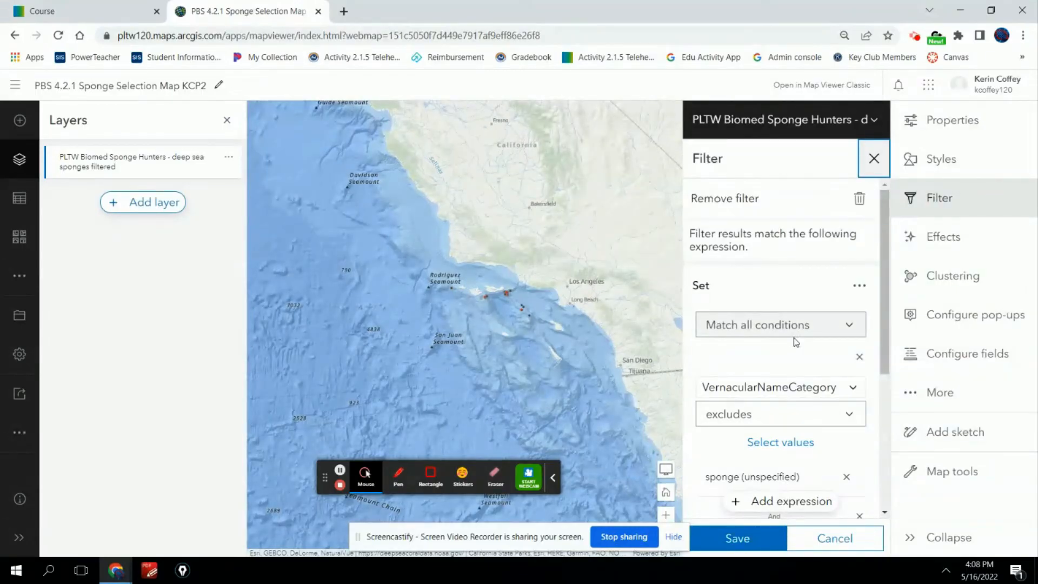
{"action": "scroll", "coordinate": [784, 411], "scroll_direction": "down", "scroll_amount": 10}
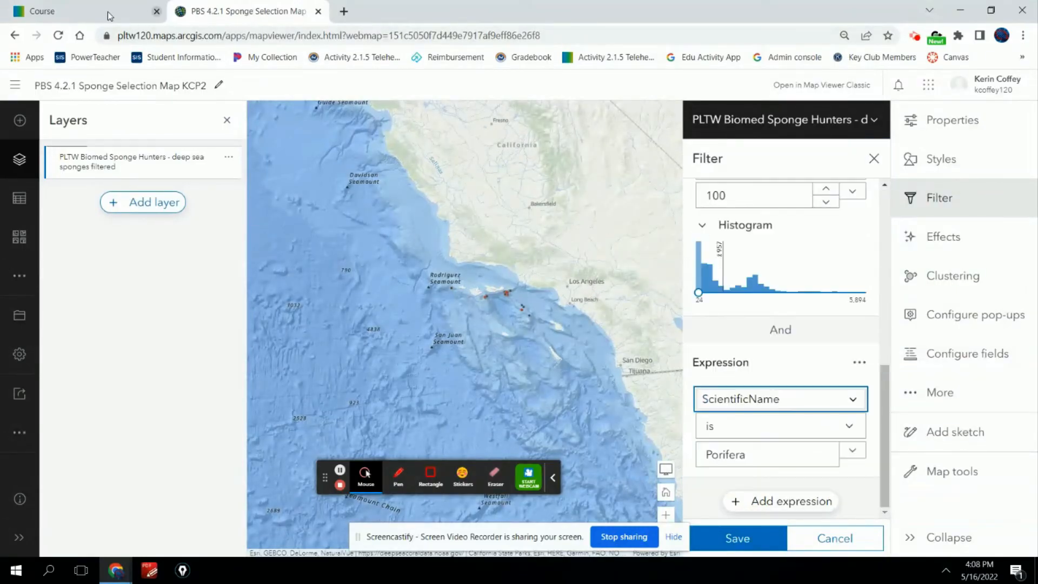
{"action": "left_click", "coordinate": [103, 13]}
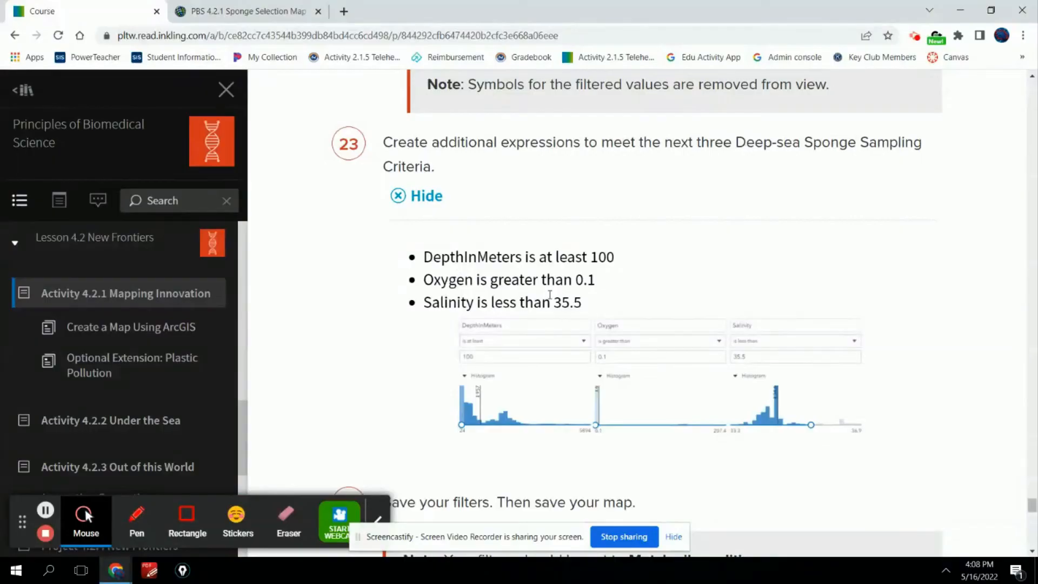
{"action": "left_click", "coordinate": [230, 10]}
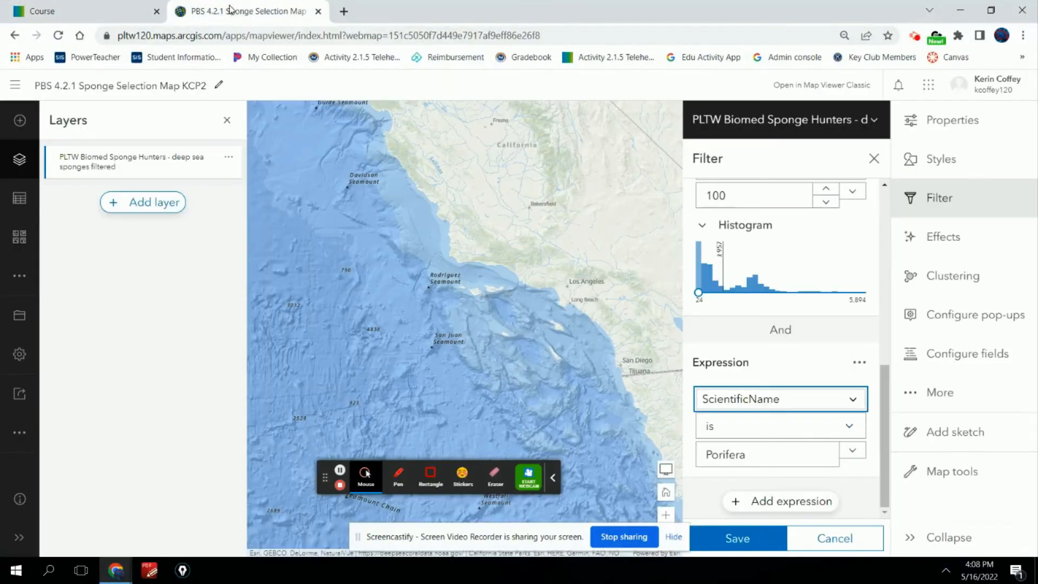
{"action": "left_click", "coordinate": [845, 400]}
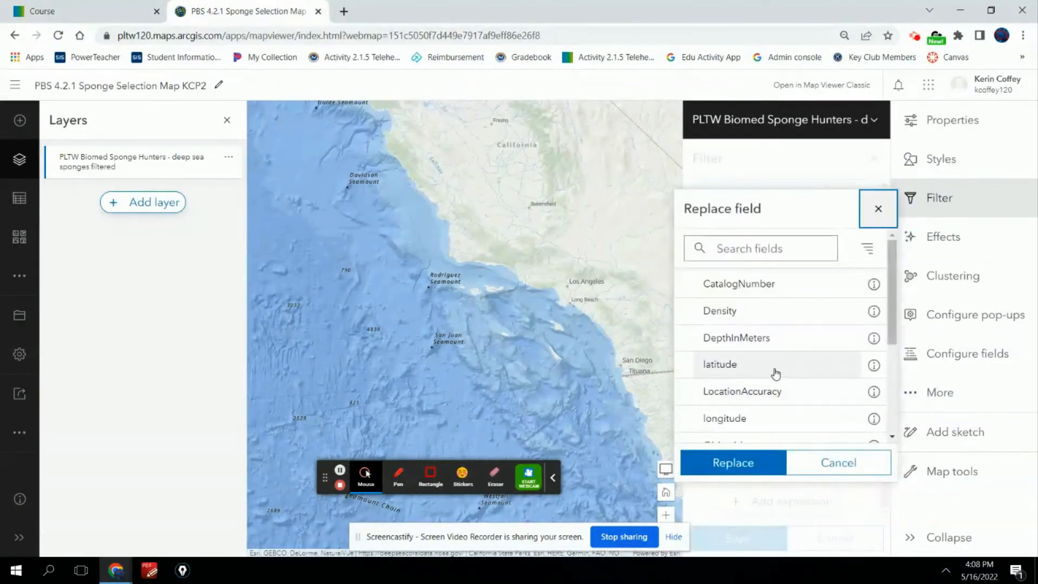
{"action": "scroll", "coordinate": [771, 367], "scroll_direction": "down", "scroll_amount": 1}
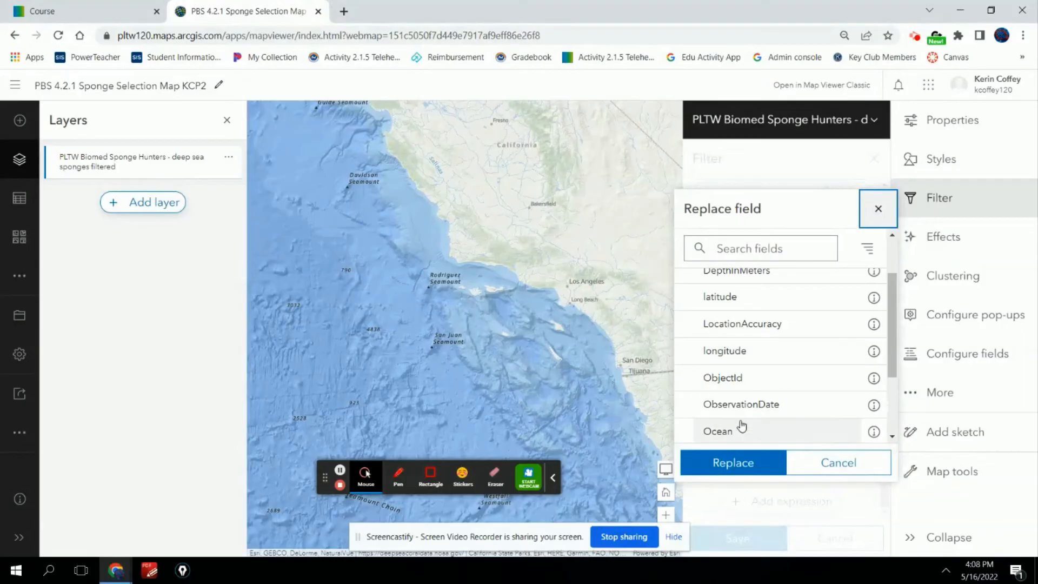
{"action": "scroll", "coordinate": [739, 411], "scroll_direction": "down", "scroll_amount": 3}
{"action": "left_click", "coordinate": [722, 349]}
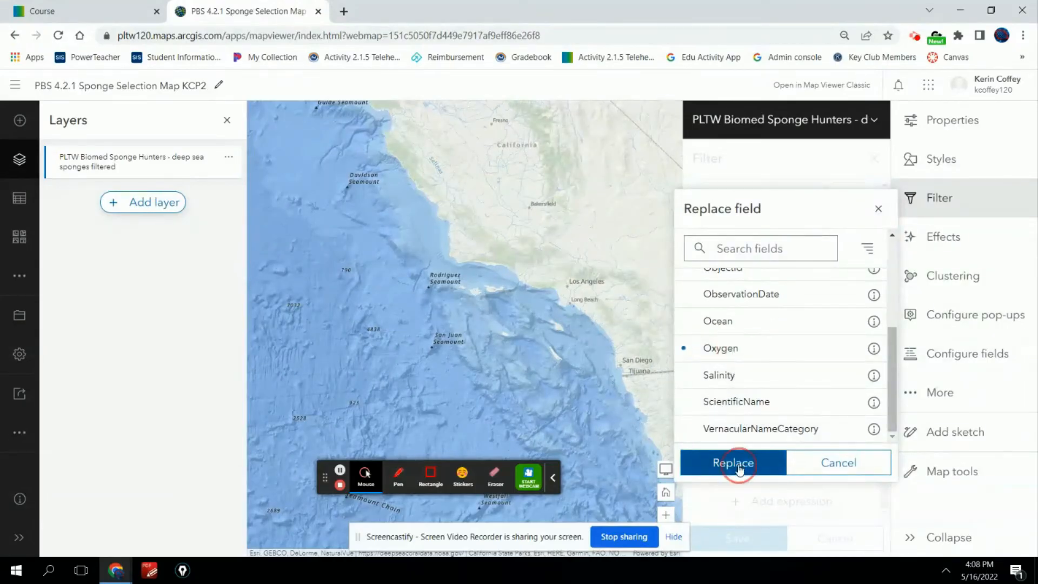
{"action": "left_click", "coordinate": [735, 463]}
Set the Oxygen expression's operator to is greater than and its value to 0.1
{"action": "left_click", "coordinate": [849, 433]}
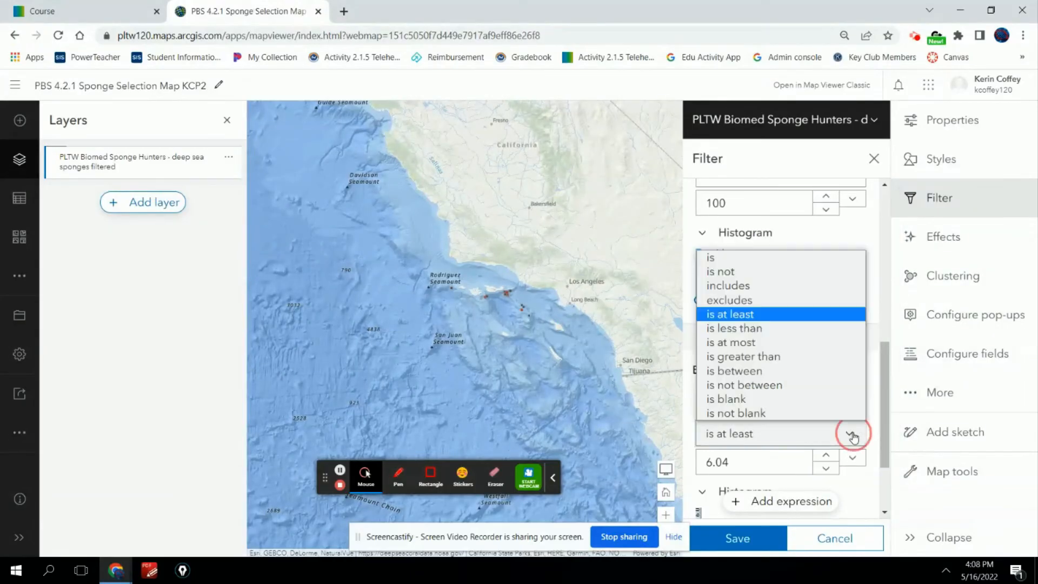
{"action": "left_click", "coordinate": [794, 362]}
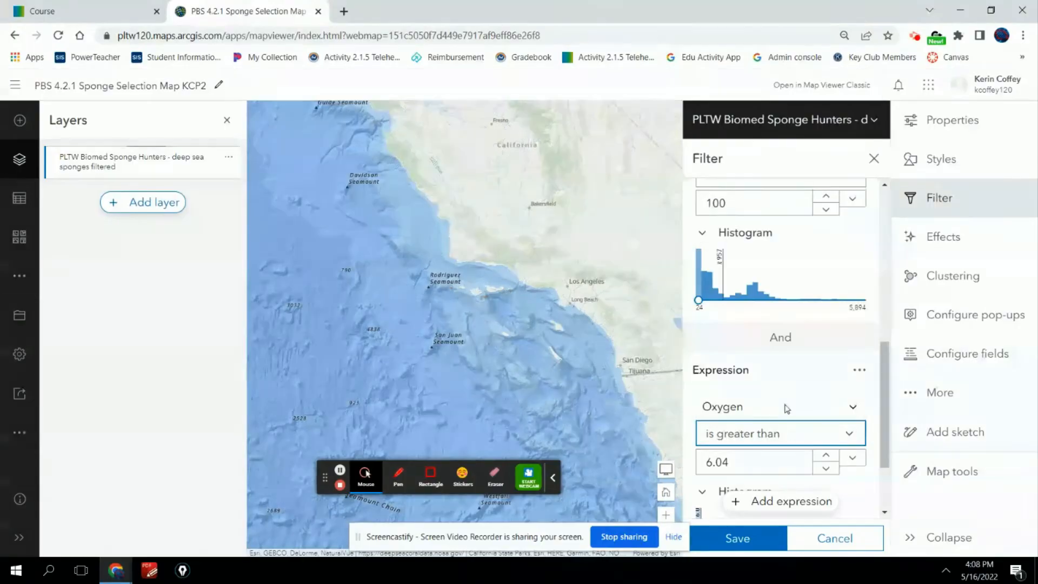
{"action": "left_click_drag", "start_coordinate": [753, 464], "coordinate": [703, 458]}
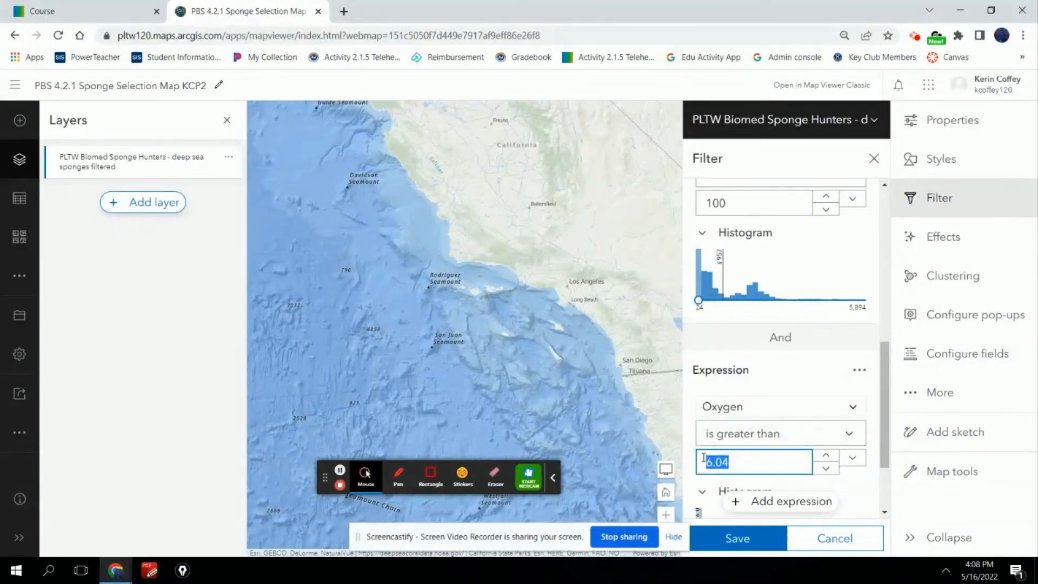
{"action": "type", "text": "0.1"}
Save the filter with its oxygen expression and save the sponge selection map
{"action": "left_click", "coordinate": [742, 541]}
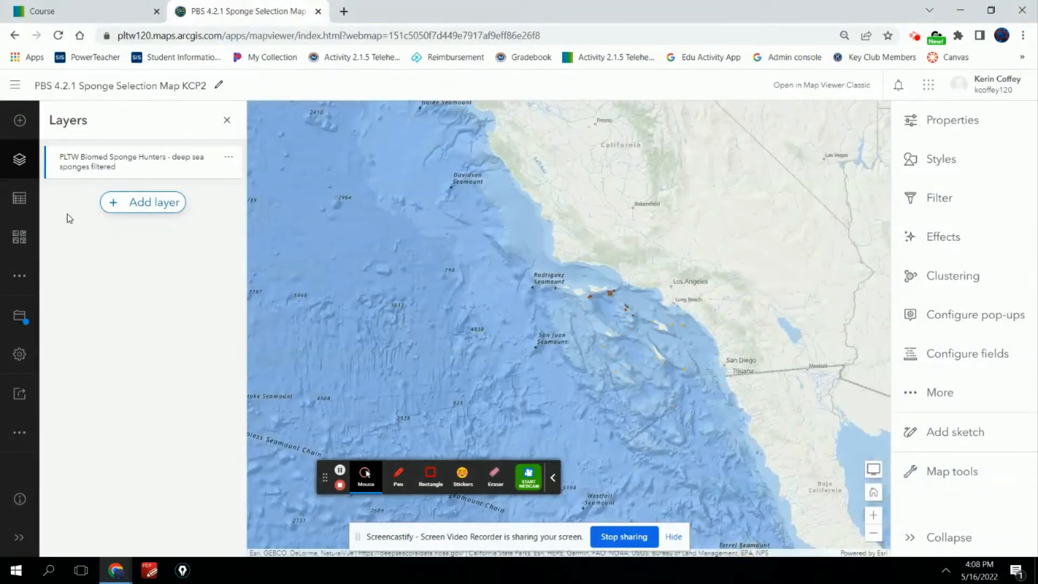
{"action": "left_click", "coordinate": [18, 316]}
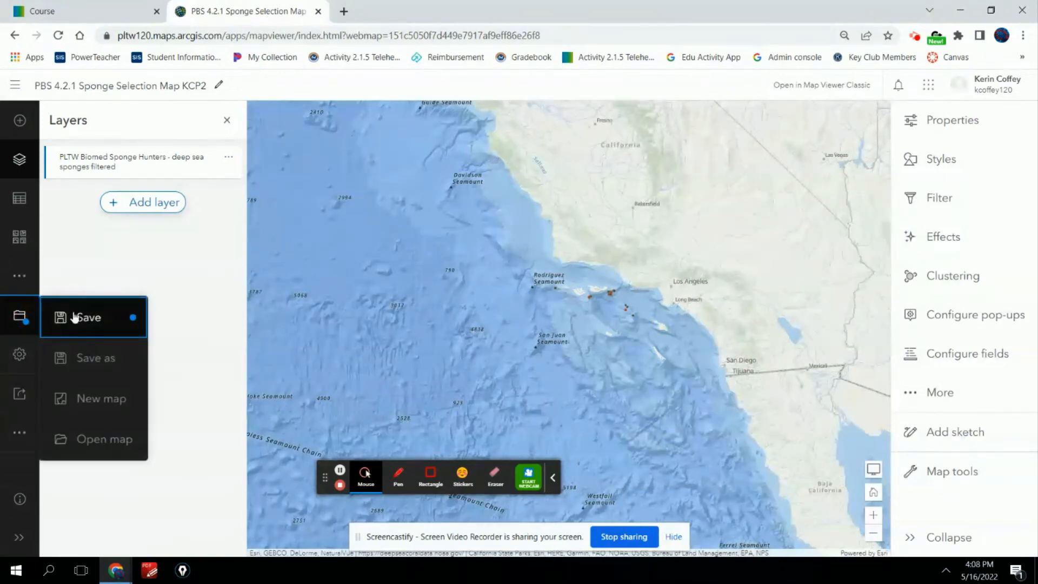
{"action": "left_click", "coordinate": [74, 317]}
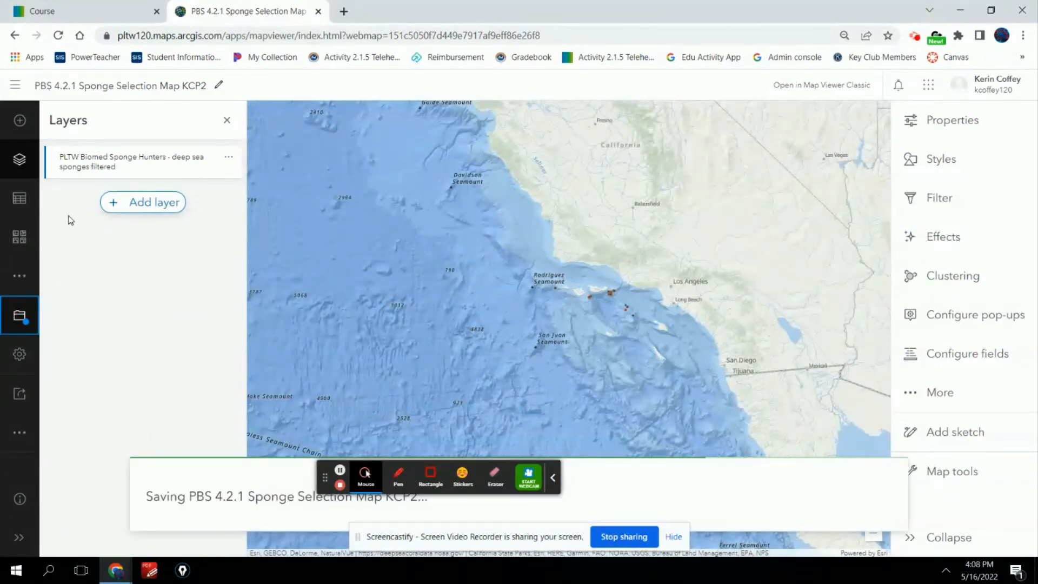
Check the course's salinity criterion, add a fourth expression to the layer's filter and replace its field with Salinity
{"action": "left_click", "coordinate": [65, 12]}
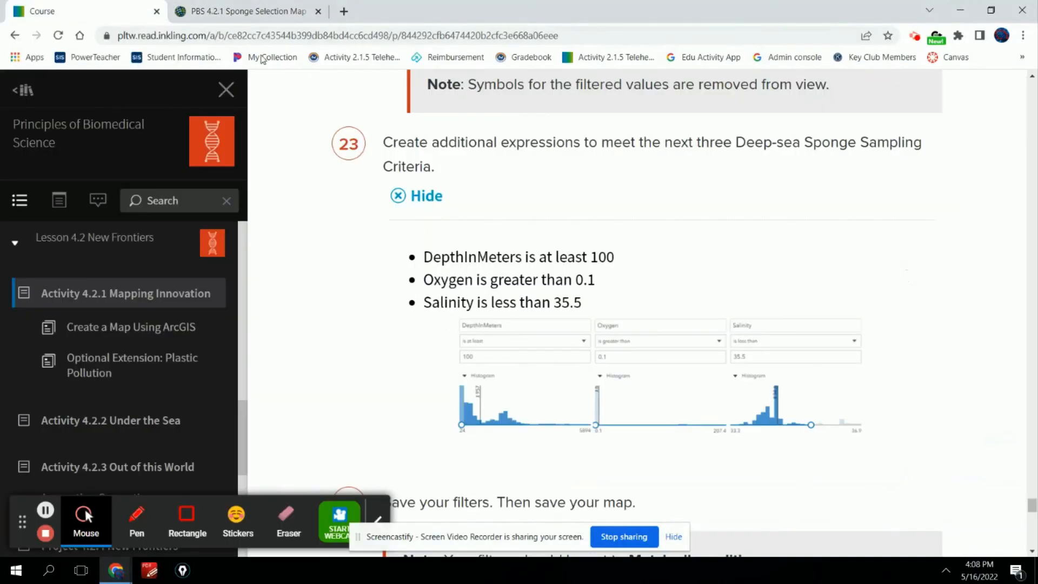
{"action": "left_click", "coordinate": [239, 17]}
{"action": "left_click", "coordinate": [933, 199]}
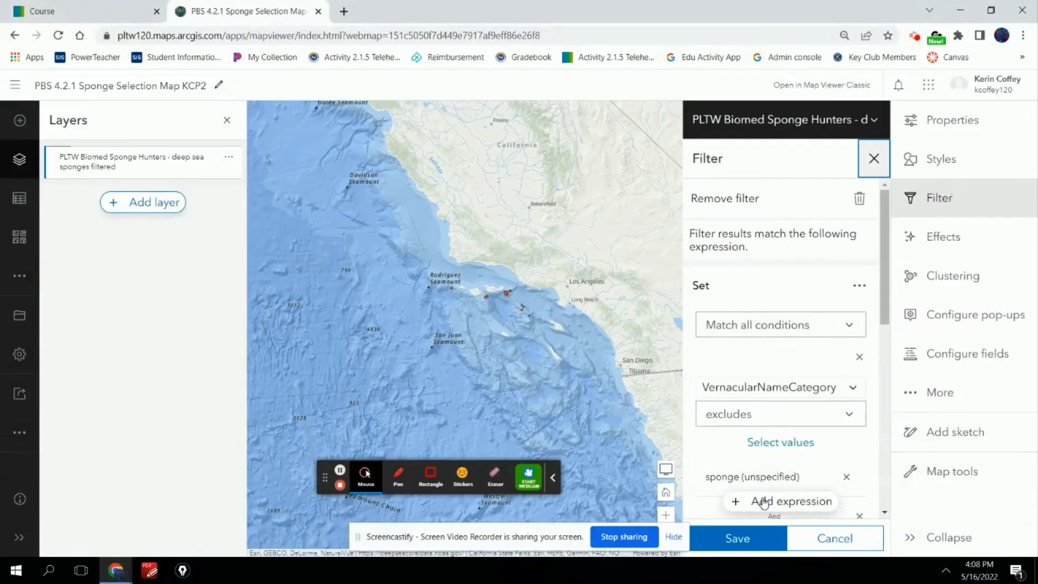
{"action": "left_click", "coordinate": [764, 502]}
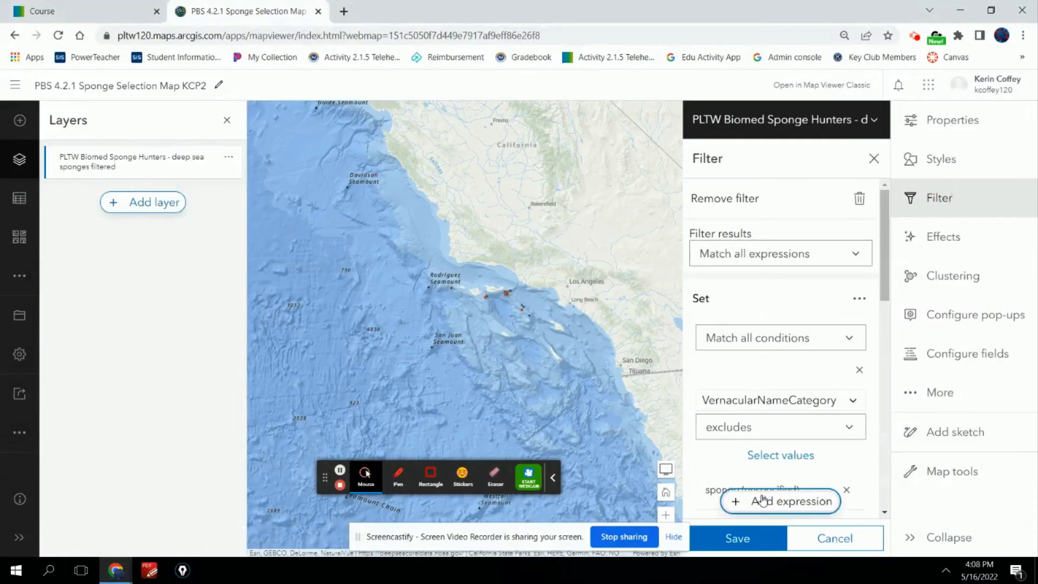
{"action": "left_click", "coordinate": [788, 401]}
{"action": "scroll", "coordinate": [758, 340], "scroll_direction": "down", "scroll_amount": 2}
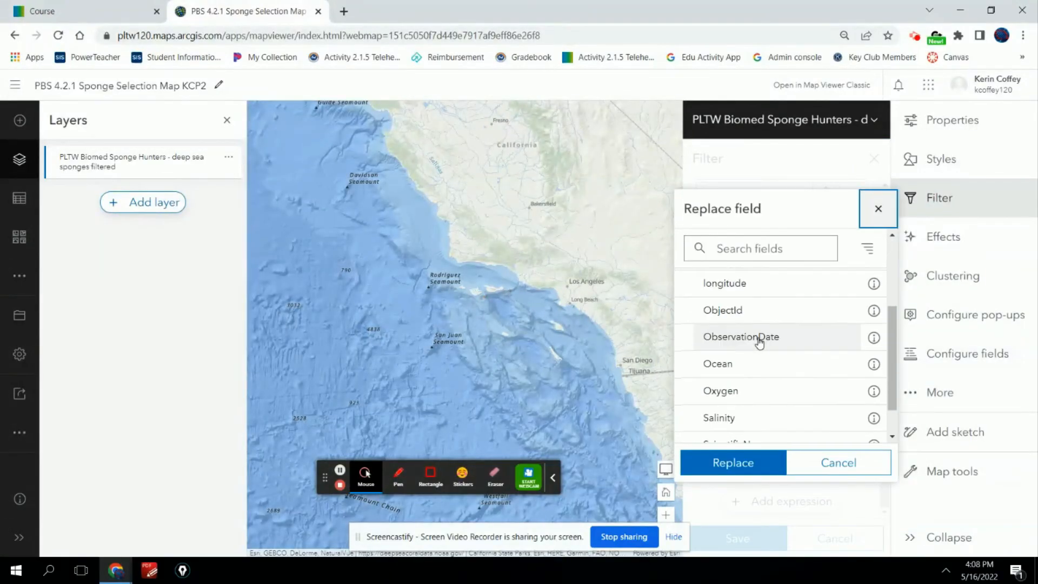
{"action": "scroll", "coordinate": [758, 341], "scroll_direction": "down", "scroll_amount": 1}
{"action": "left_click", "coordinate": [731, 376]}
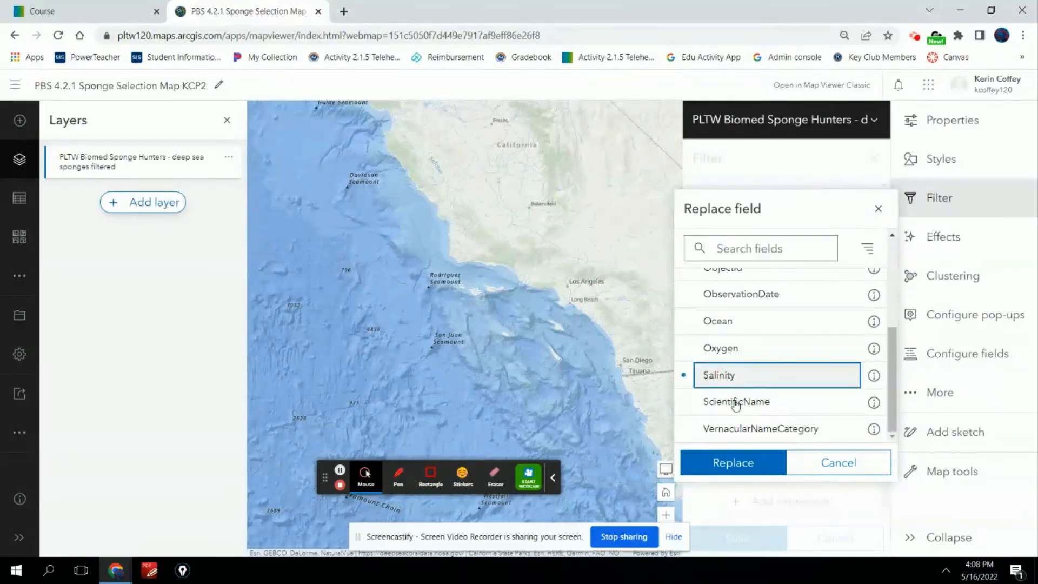
{"action": "left_click", "coordinate": [759, 464]}
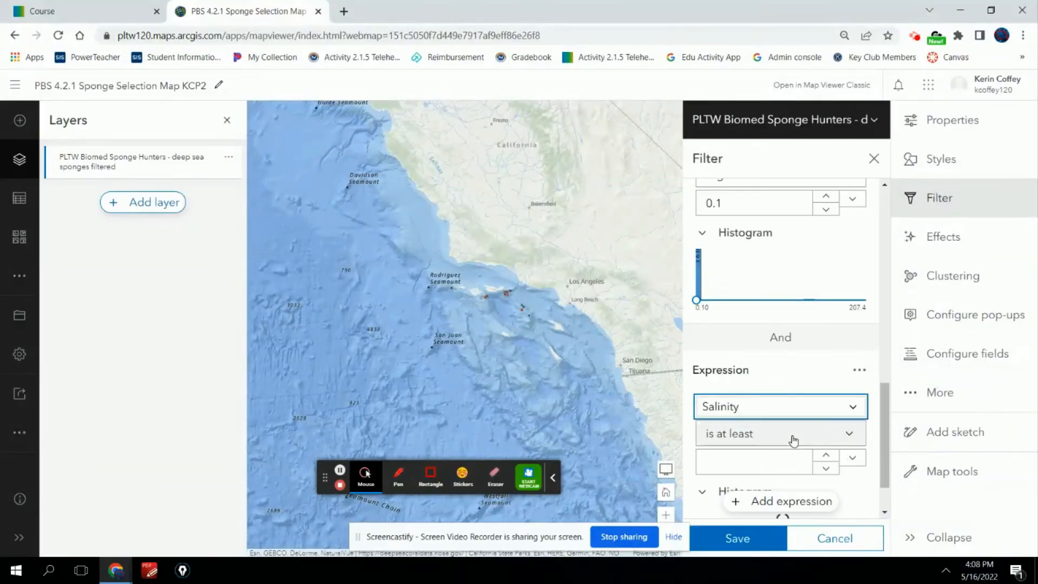
Following the course's salinity criterion, set the Salinity expression's operator to is less than and its value to 35.5
{"action": "left_click", "coordinate": [853, 441]}
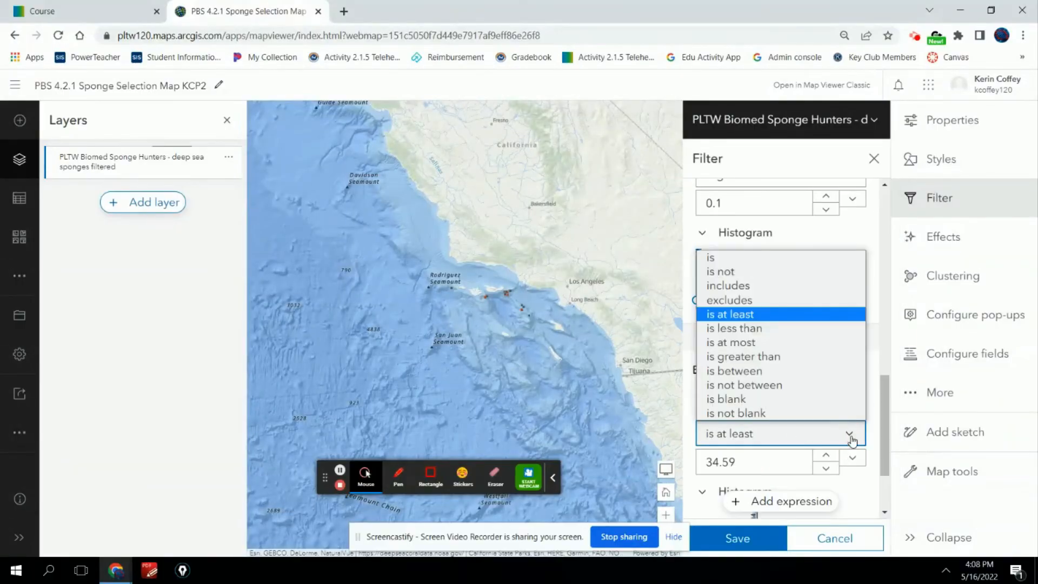
{"action": "left_click", "coordinate": [811, 357]}
{"action": "left_click", "coordinate": [41, 10]}
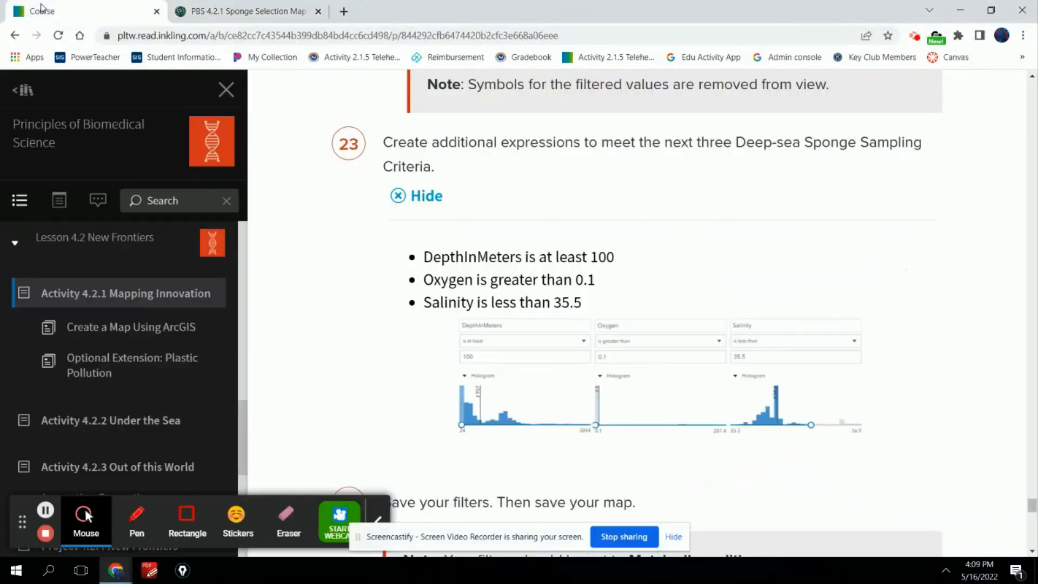
{"action": "left_click", "coordinate": [227, 11]}
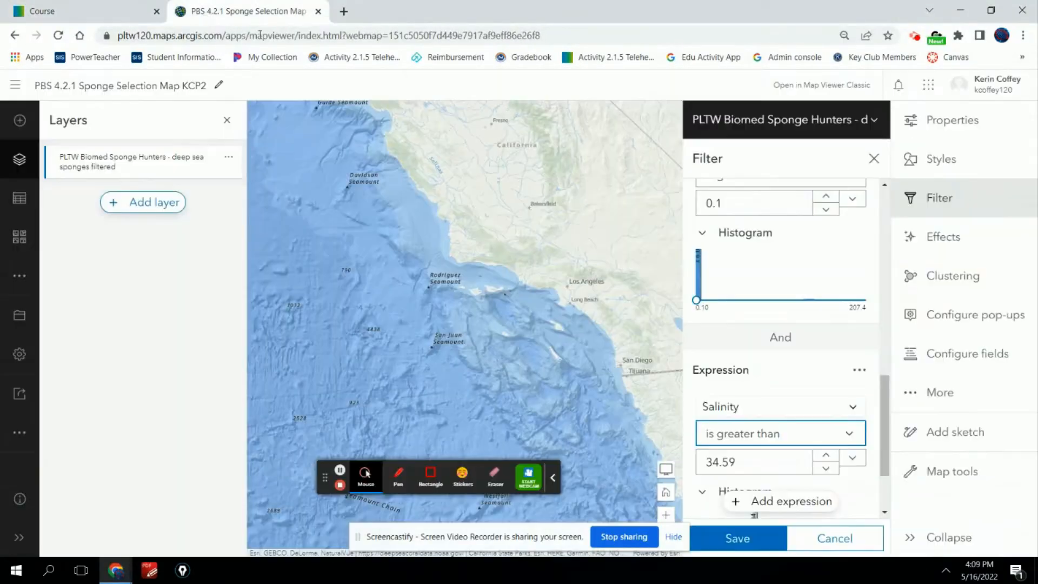
{"action": "left_click", "coordinate": [850, 433]}
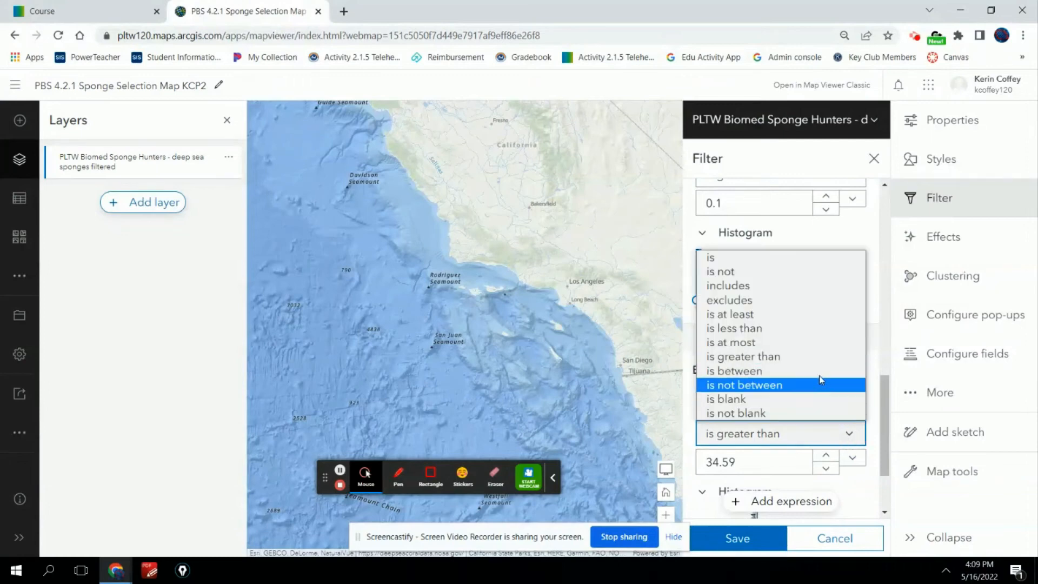
{"action": "left_click", "coordinate": [812, 328]}
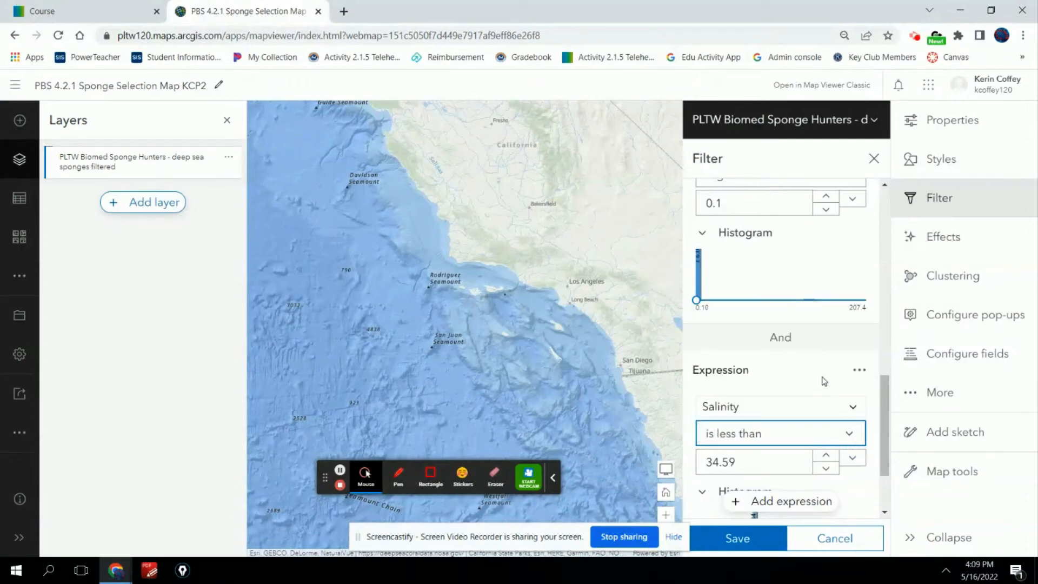
{"action": "left_click", "coordinate": [735, 462]}
{"action": "double_click", "coordinate": [709, 461]}
{"action": "type", "text": "3"}
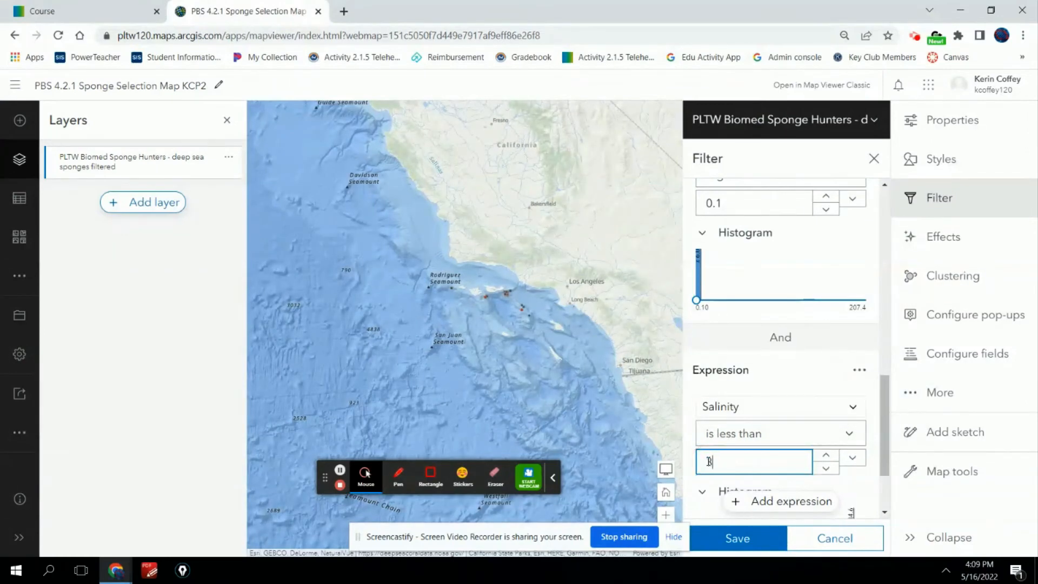
{"action": "type", "text": "5.5"}
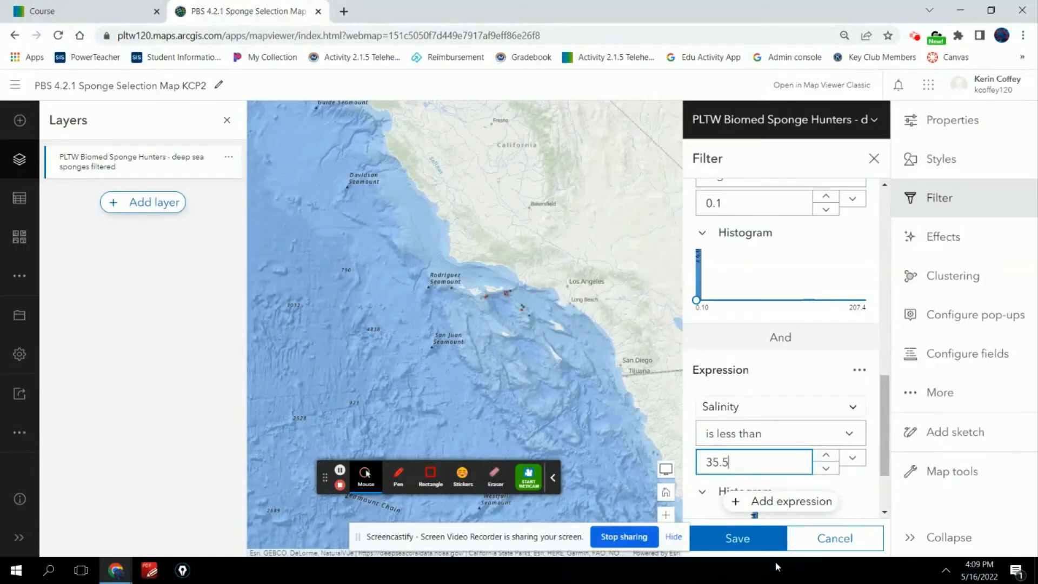
Save the filter with its salinity expression and save the sponge selection map
{"action": "left_click", "coordinate": [764, 538]}
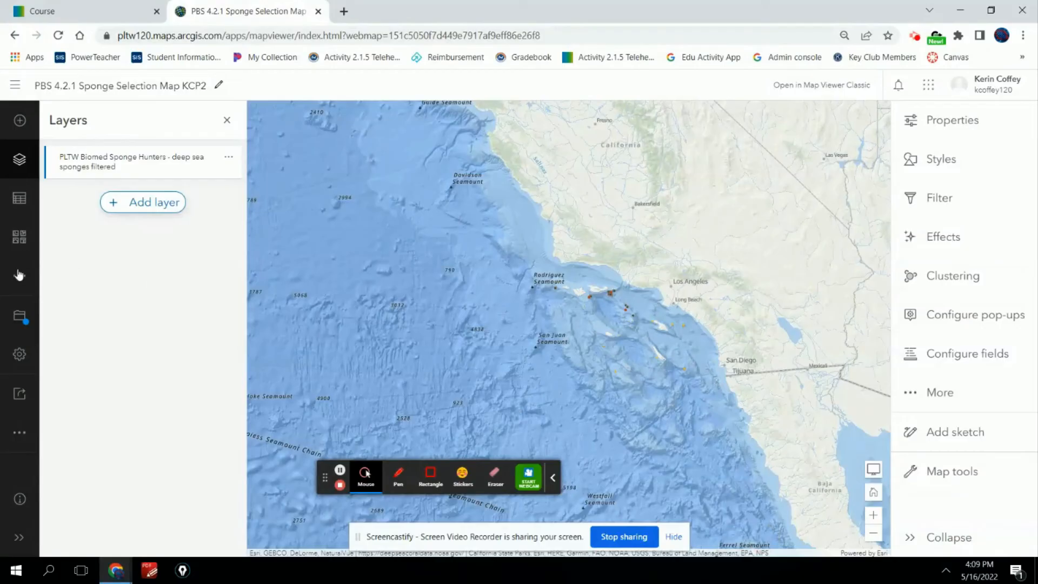
{"action": "left_click", "coordinate": [19, 316]}
{"action": "left_click", "coordinate": [84, 319]}
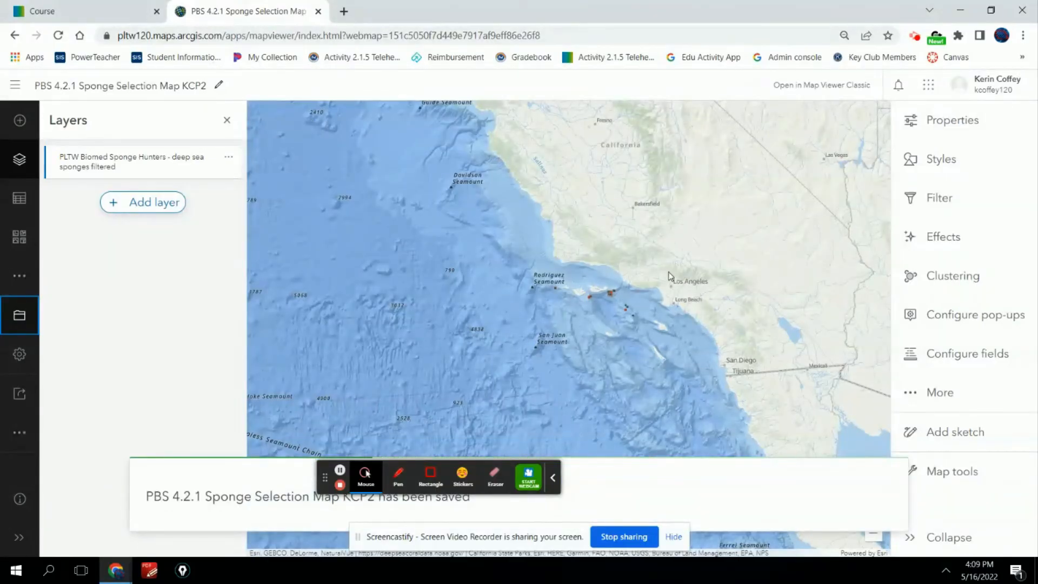
Read course step 24 and check the matching condition of the layer's filter set, leaving the filter without changes
{"action": "left_click", "coordinate": [78, 17]}
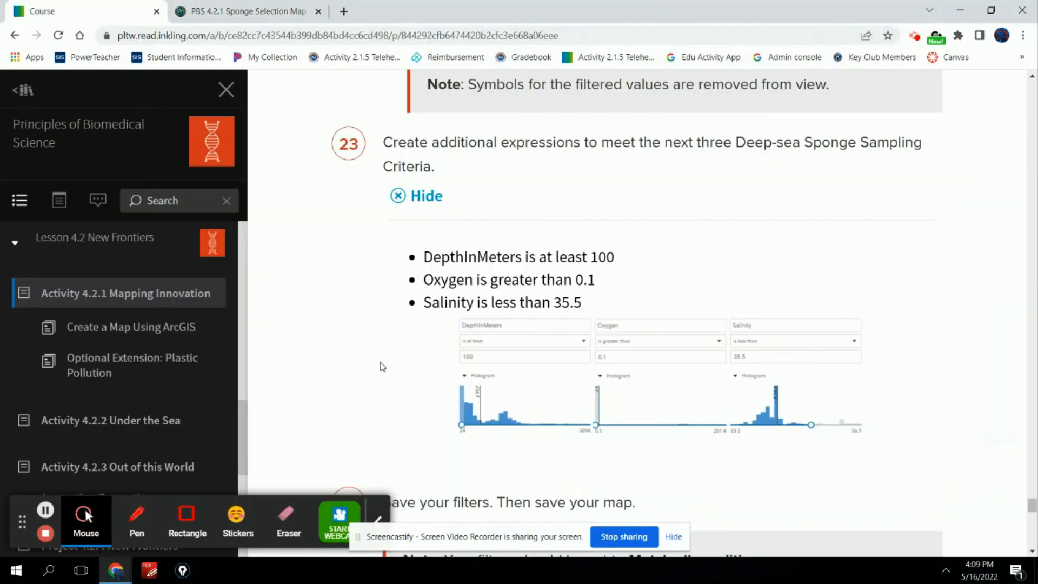
{"action": "scroll", "coordinate": [383, 366], "scroll_direction": "down", "scroll_amount": 5}
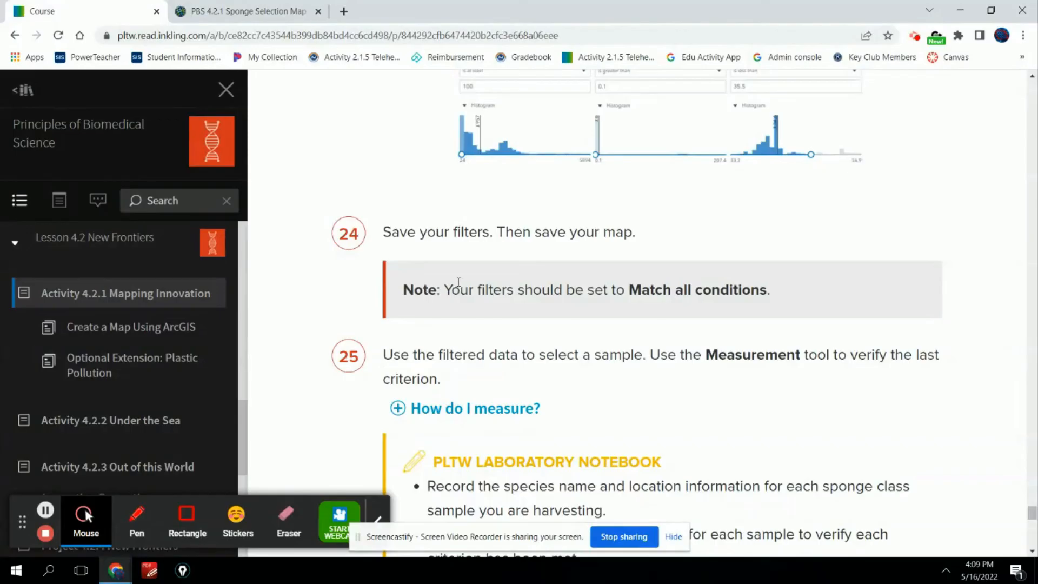
{"action": "left_click", "coordinate": [214, 11]}
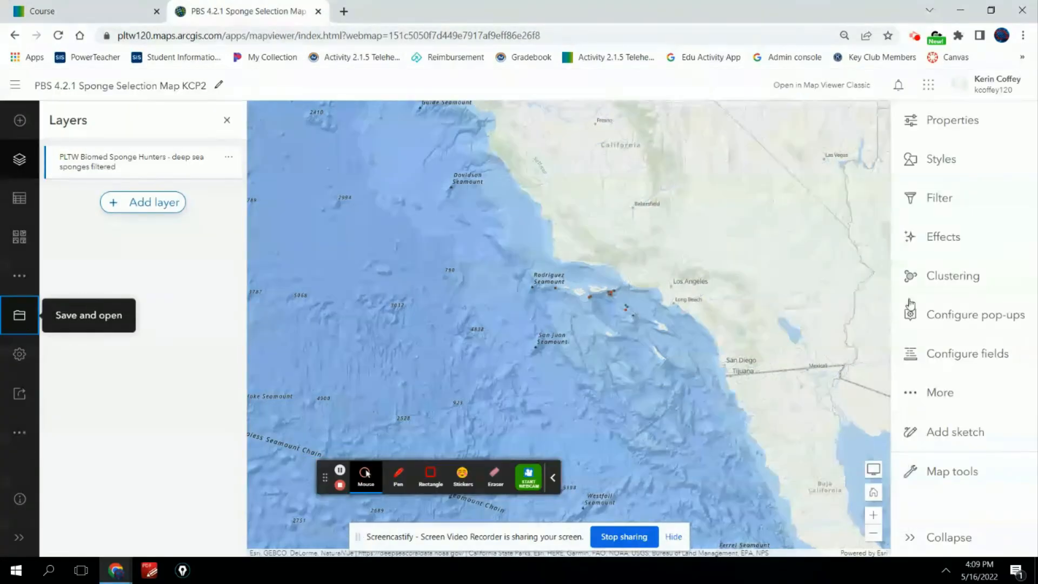
{"action": "left_click", "coordinate": [954, 204]}
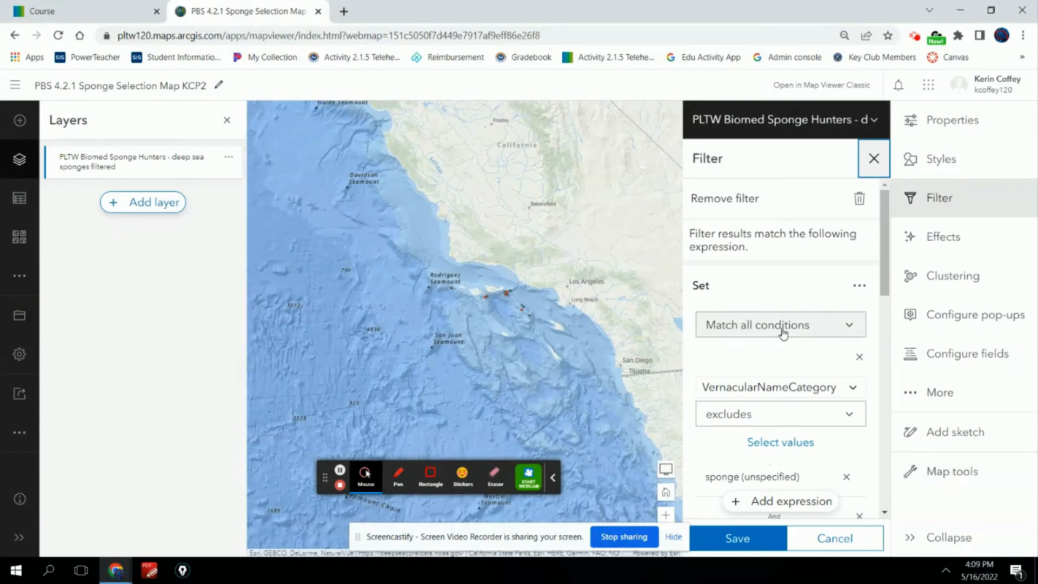
{"action": "left_click", "coordinate": [806, 541]}
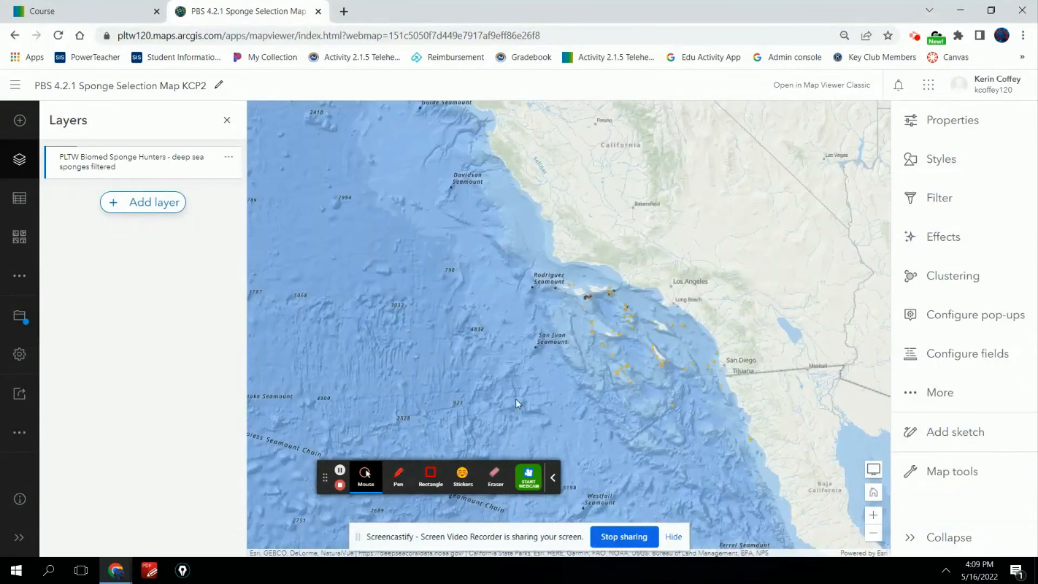
Read course step 25 and inspect the pop-up data of several filtered sponge samples off the coast near Los Angeles
{"action": "left_click", "coordinate": [122, 11]}
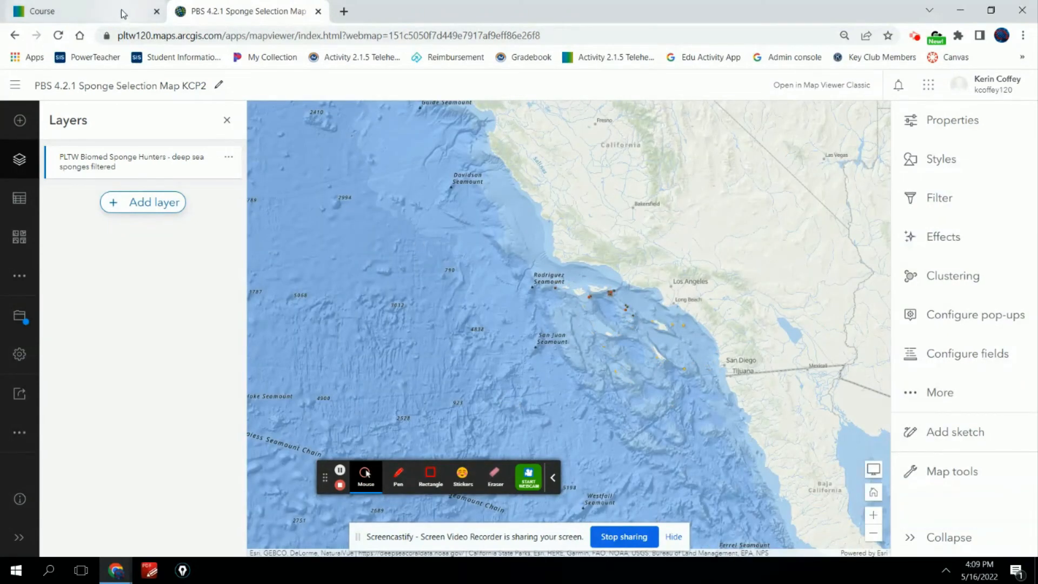
{"action": "scroll", "coordinate": [451, 357], "scroll_direction": "down", "scroll_amount": 1}
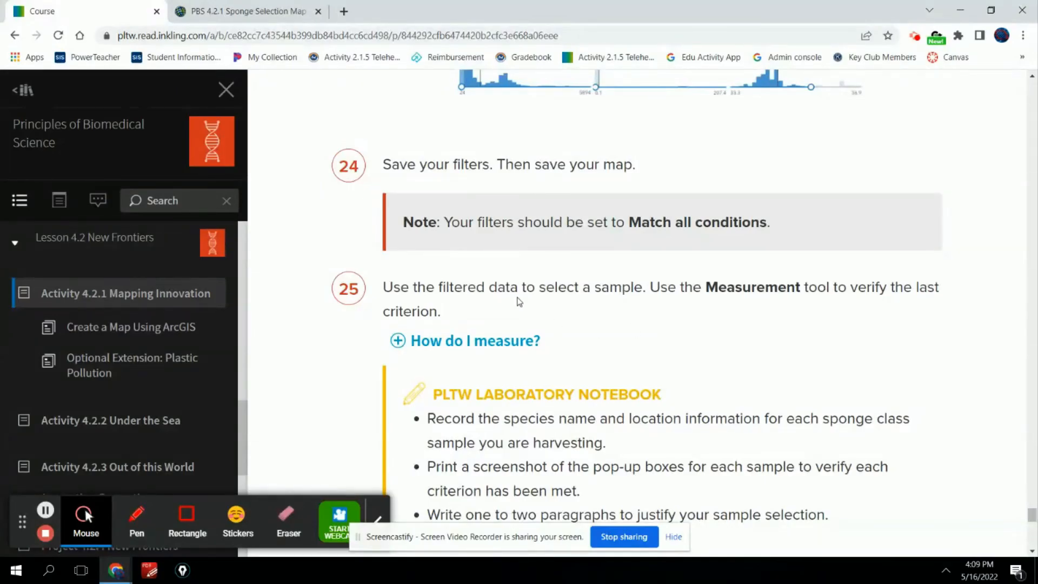
{"action": "left_click", "coordinate": [262, 12]}
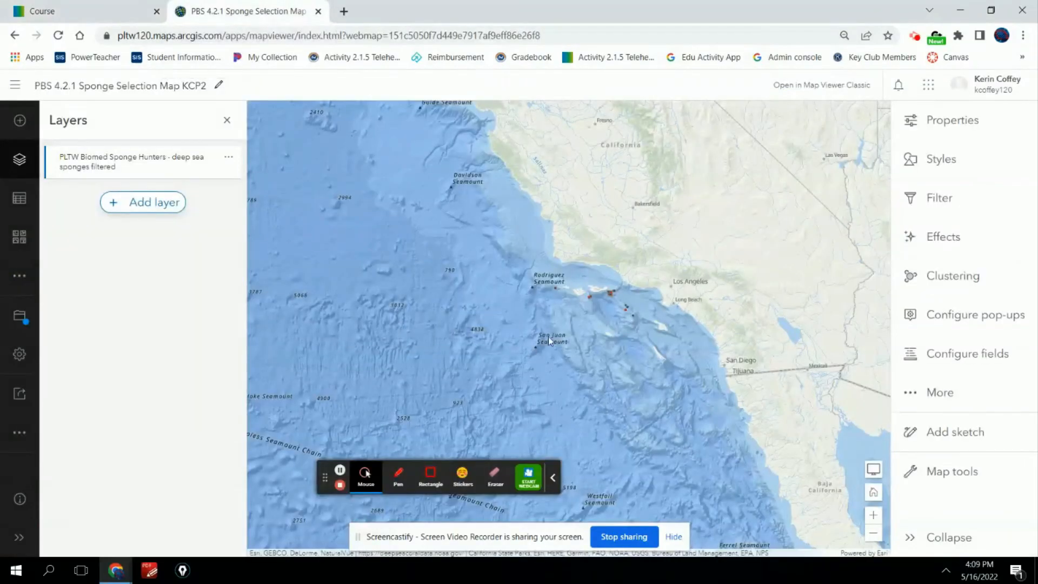
{"action": "left_click", "coordinate": [589, 301]}
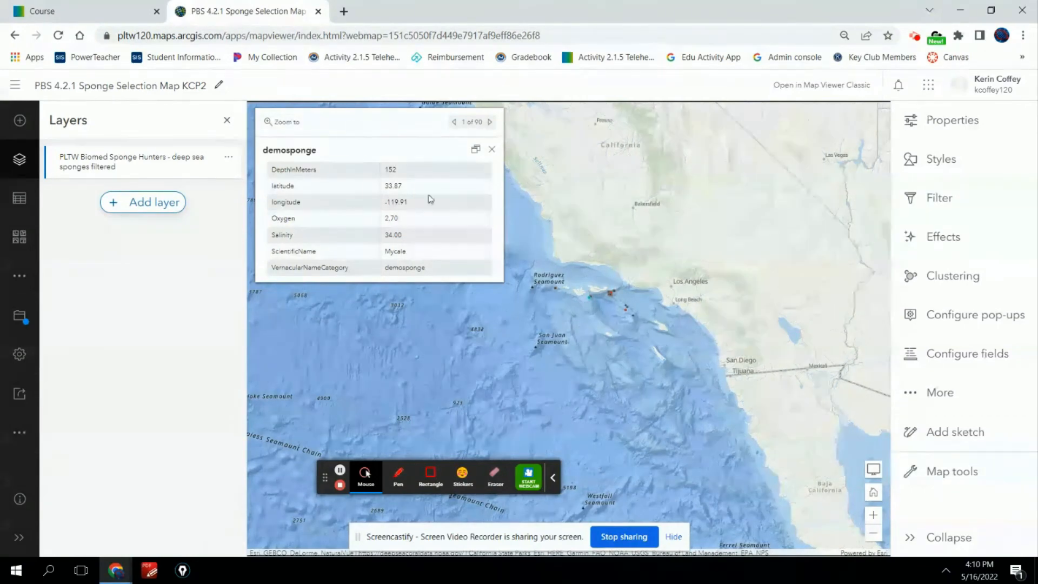
{"action": "left_click", "coordinate": [609, 297]}
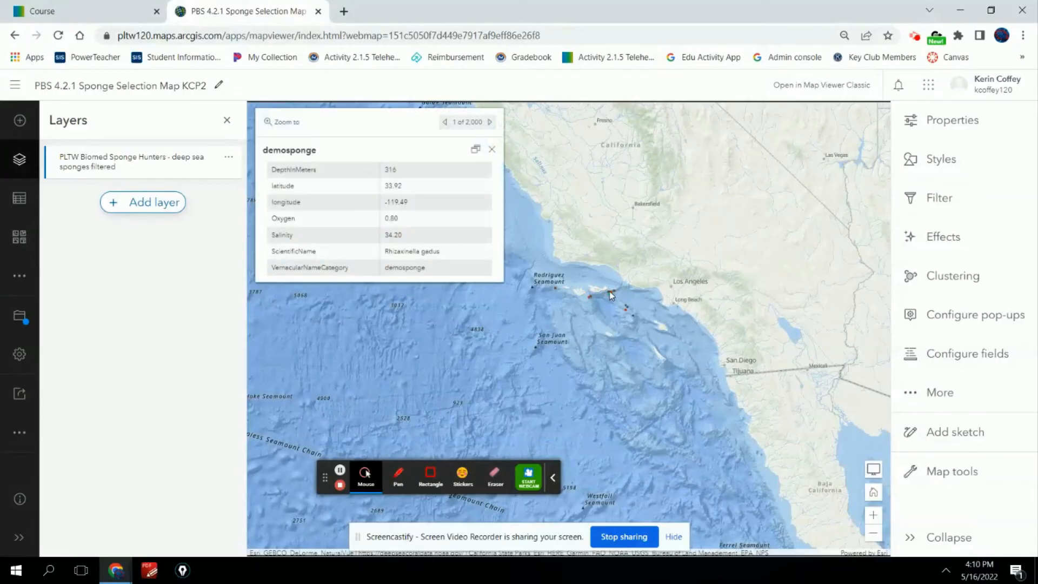
{"action": "left_click", "coordinate": [611, 293]}
{"action": "left_click", "coordinate": [613, 291]}
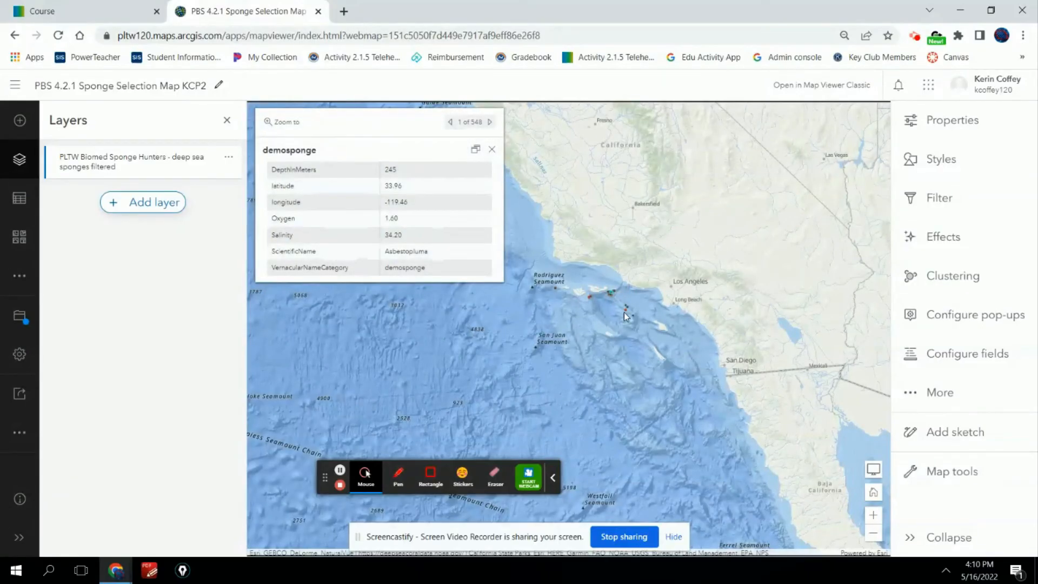
{"action": "left_click", "coordinate": [626, 310]}
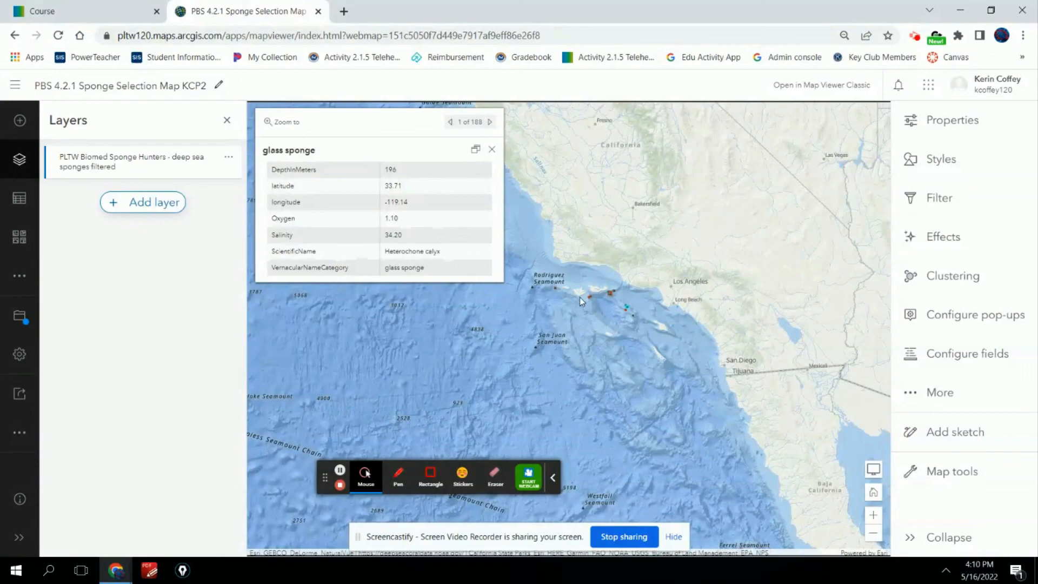
Expand and read the course's instructions on how to measure a distance with the Measurement tool
{"action": "left_click", "coordinate": [122, 8]}
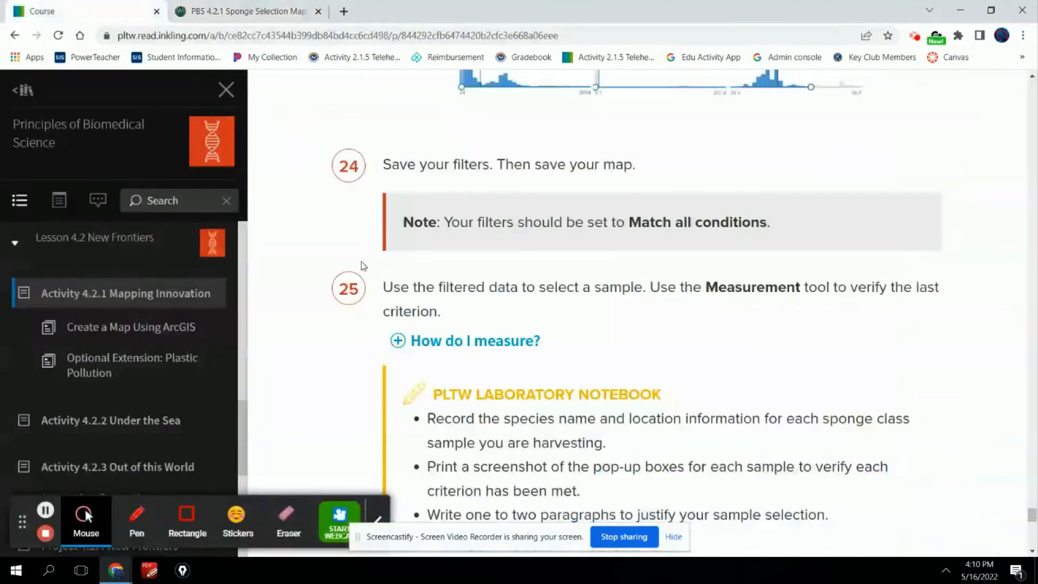
{"action": "left_click", "coordinate": [398, 341]}
{"action": "scroll", "coordinate": [548, 315], "scroll_direction": "down", "scroll_amount": 5}
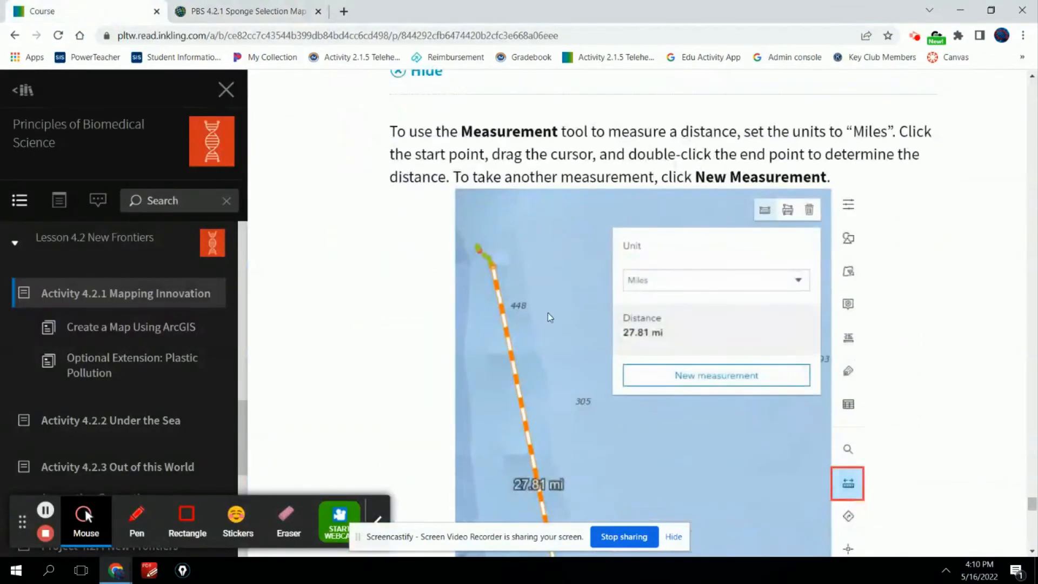
{"action": "scroll", "coordinate": [487, 343], "scroll_direction": "down", "scroll_amount": 2}
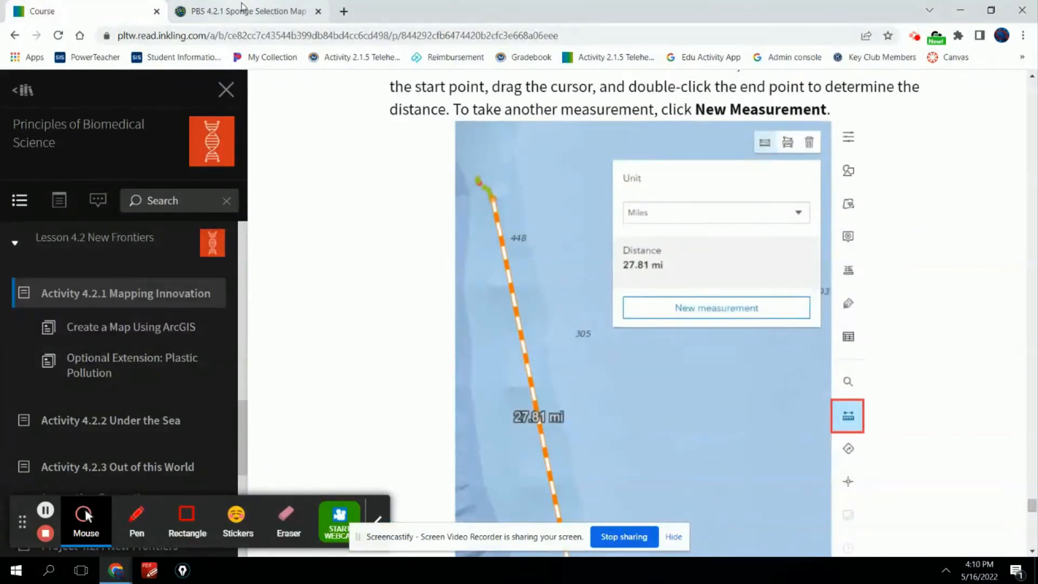
Measure the distance between the western and eastern sponge sample clusters with the Measurement tool and clear the measurement
{"action": "left_click", "coordinate": [241, 10]}
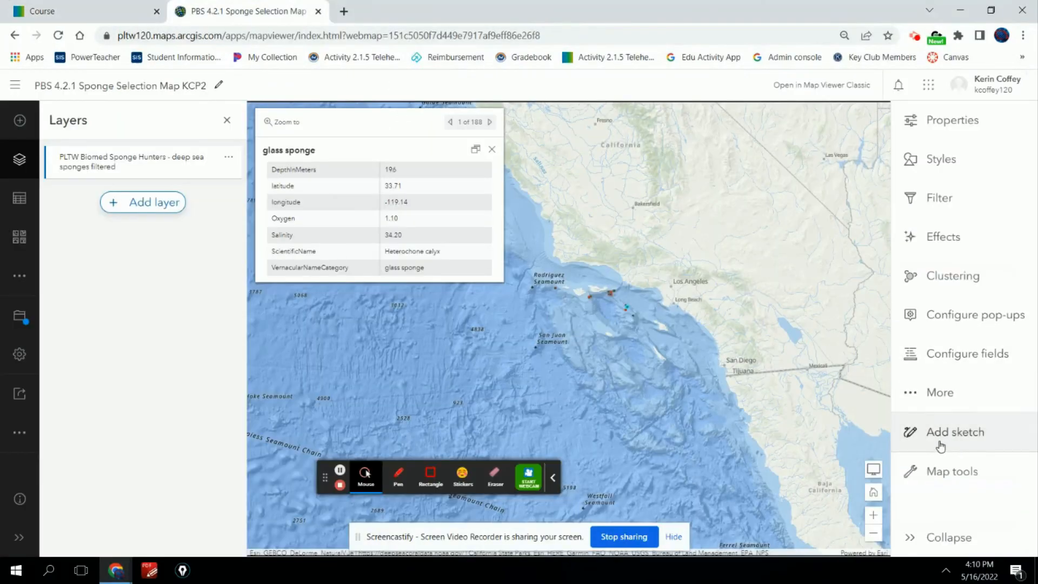
{"action": "left_click", "coordinate": [951, 474]}
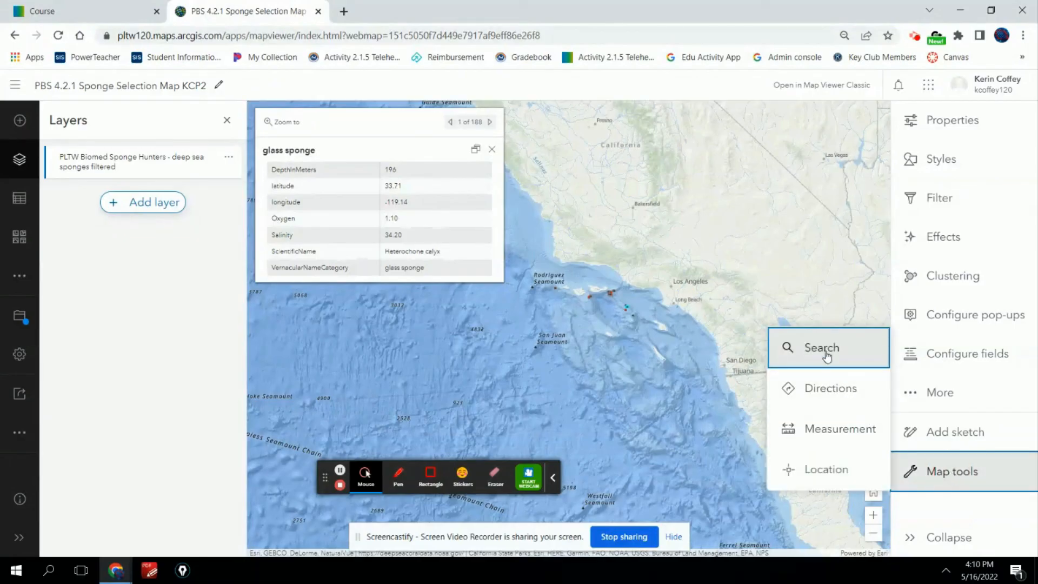
{"action": "left_click", "coordinate": [816, 433]}
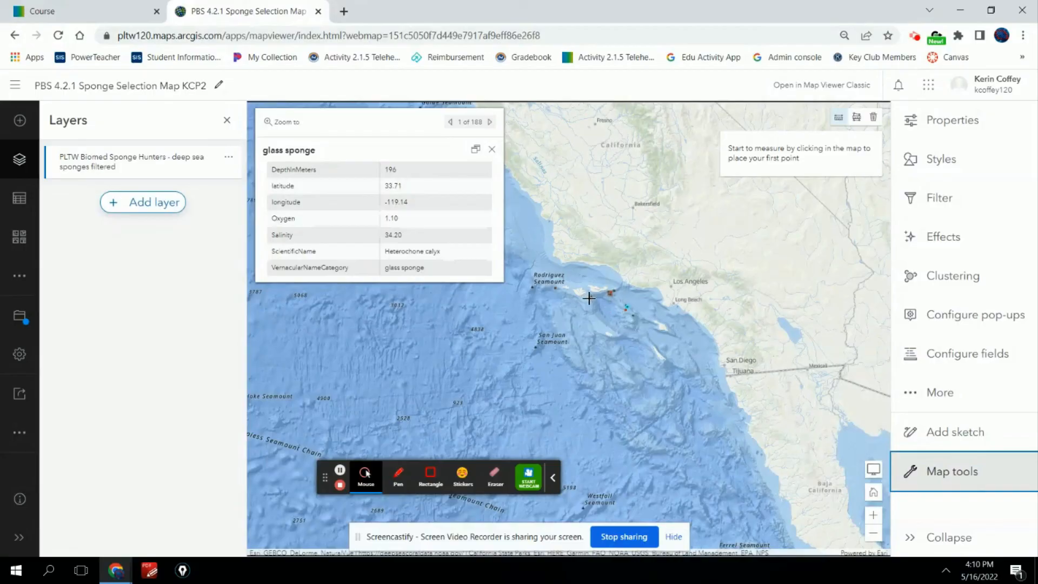
{"action": "left_click_drag", "start_coordinate": [589, 297], "coordinate": [657, 318]}
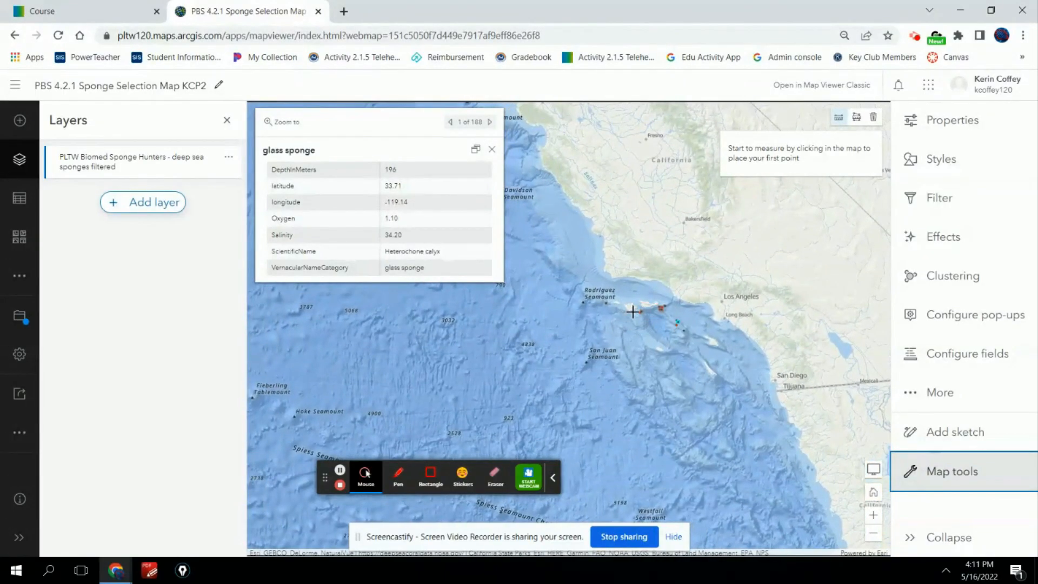
{"action": "left_click", "coordinate": [641, 312]}
{"action": "left_click", "coordinate": [665, 316]}
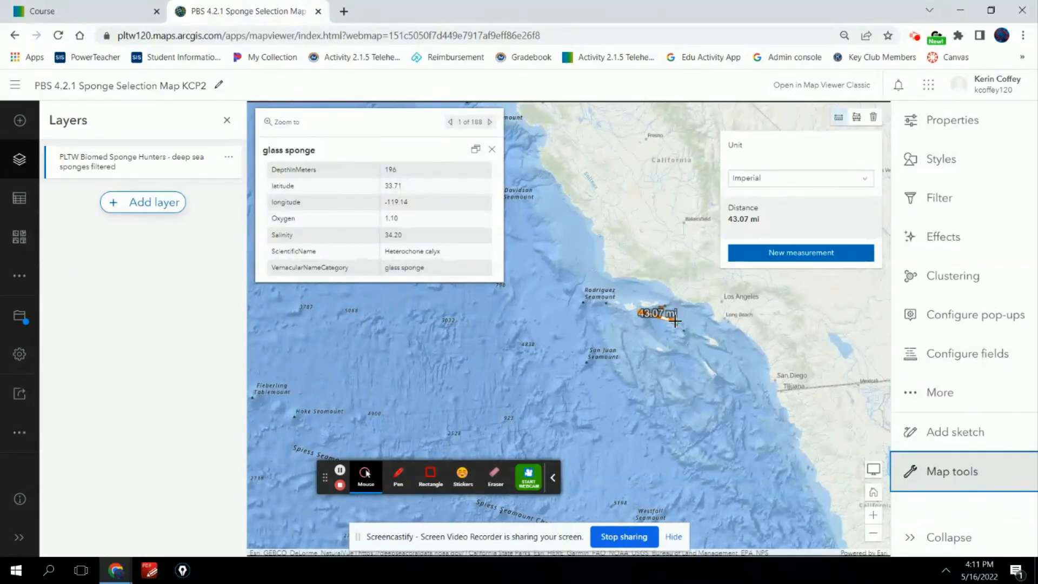
{"action": "left_click", "coordinate": [676, 321]}
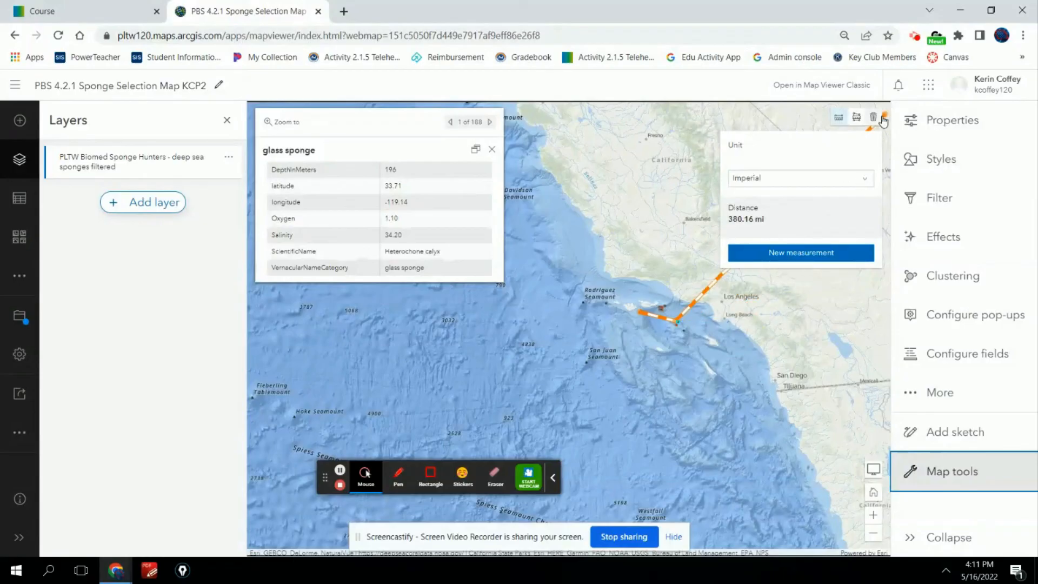
{"action": "left_click", "coordinate": [874, 118]}
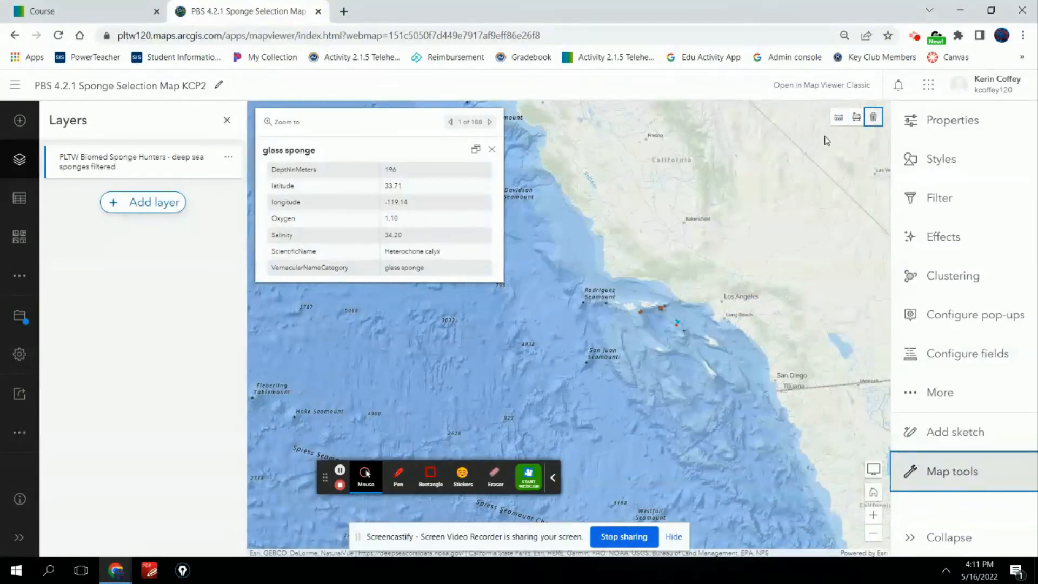
Read the course's laboratory notebook tasks for the sponge samples and save the sponge selection map
{"action": "left_click", "coordinate": [82, 10]}
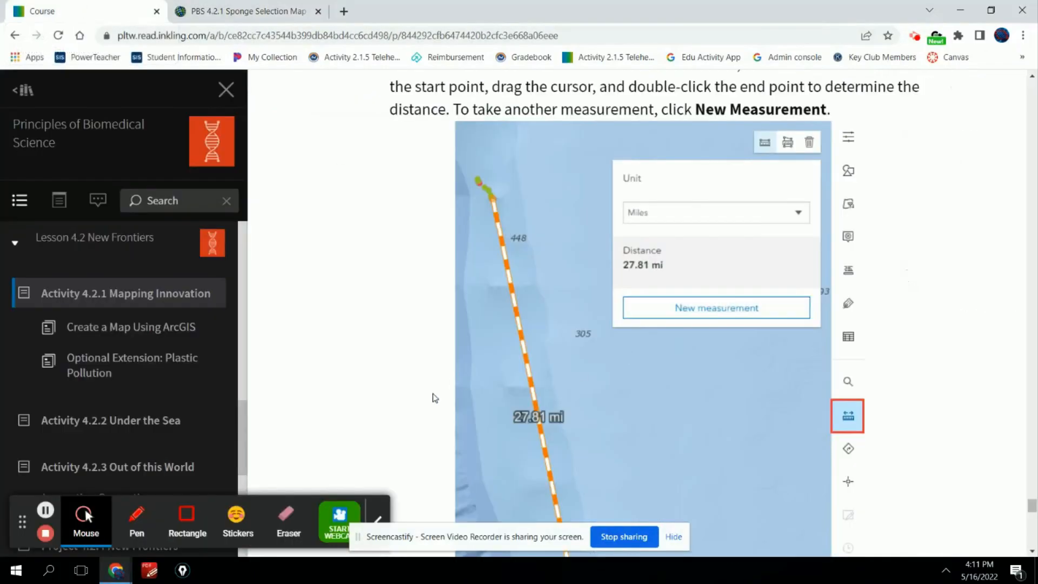
{"action": "scroll", "coordinate": [412, 412], "scroll_direction": "down", "scroll_amount": 8}
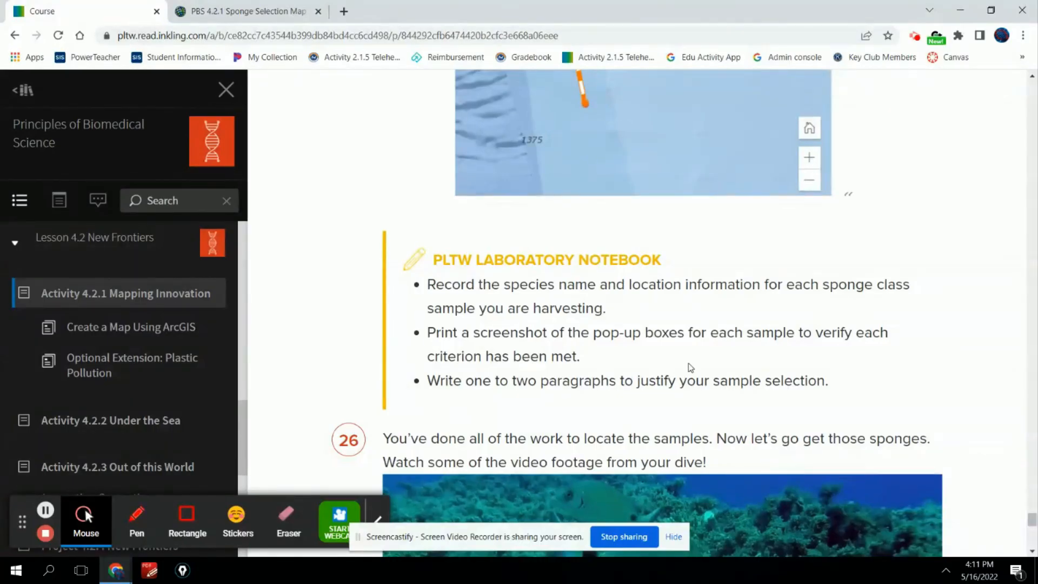
{"action": "left_click", "coordinate": [225, 9]}
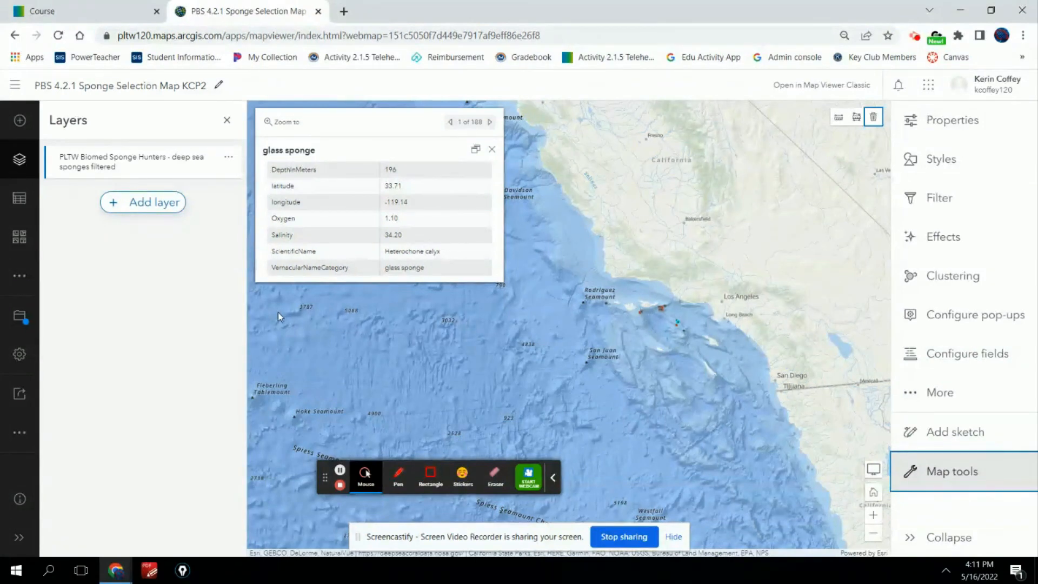
{"action": "left_click", "coordinate": [22, 320]}
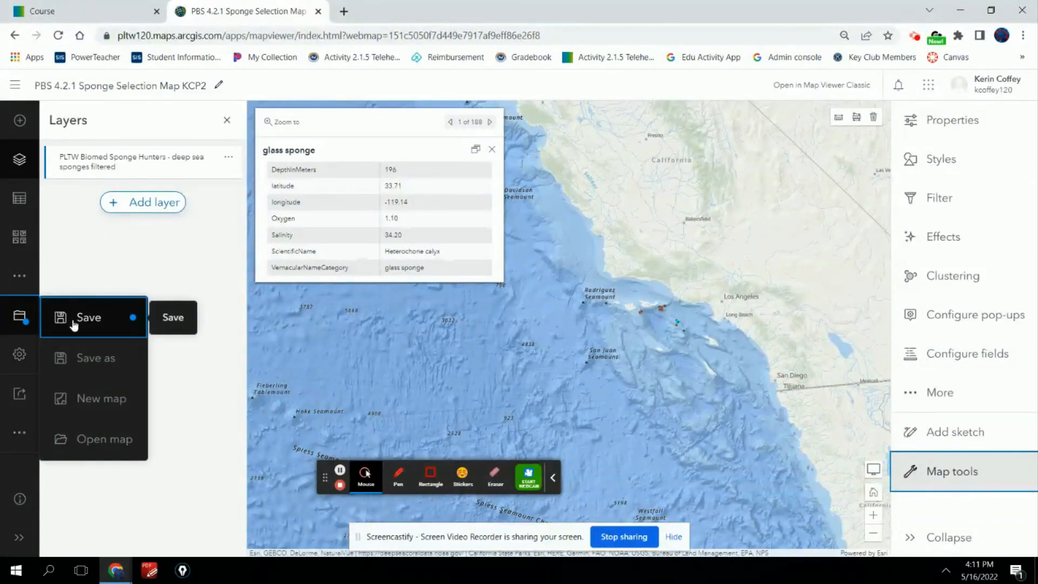
{"action": "left_click", "coordinate": [73, 322]}
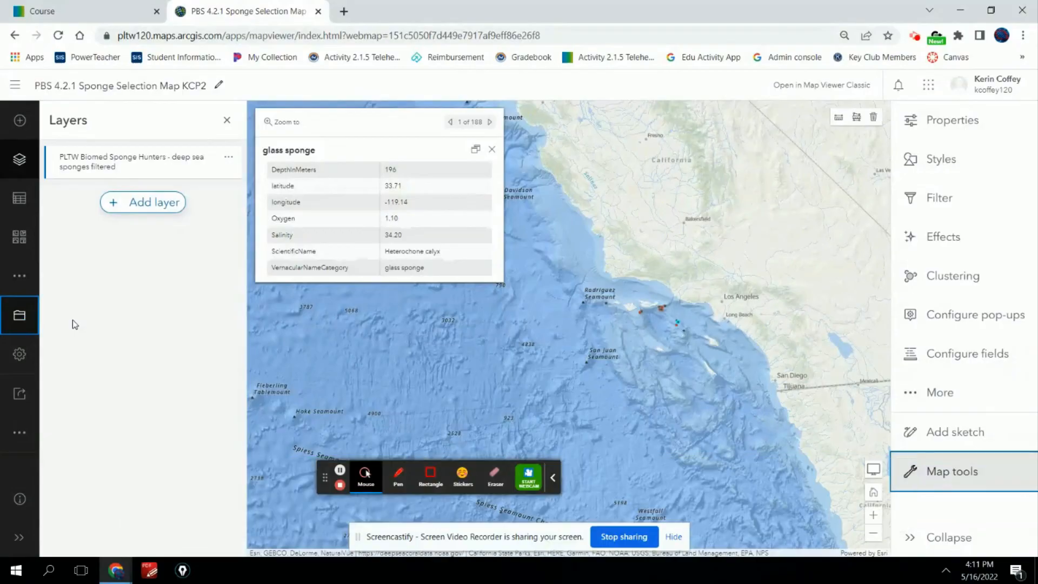
Leave the map viewer for the ArcGIS Online Content page
{"action": "left_click", "coordinate": [15, 84]}
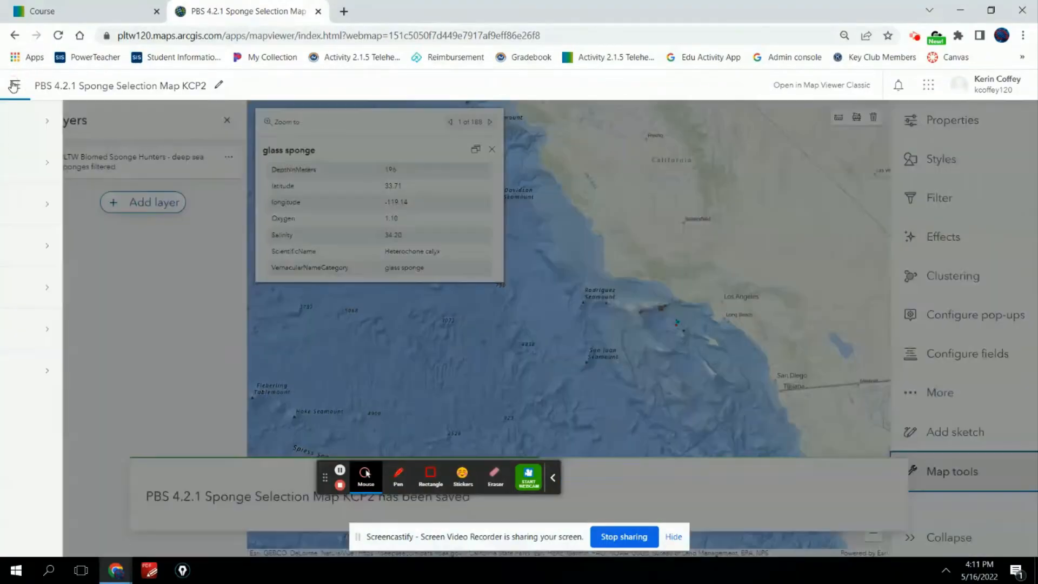
{"action": "left_click", "coordinate": [29, 329]}
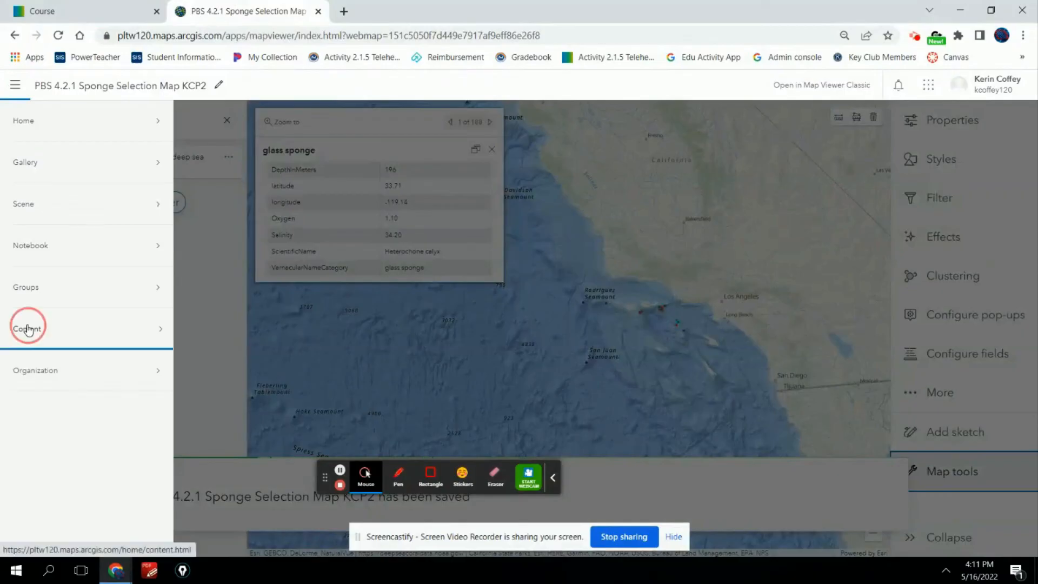